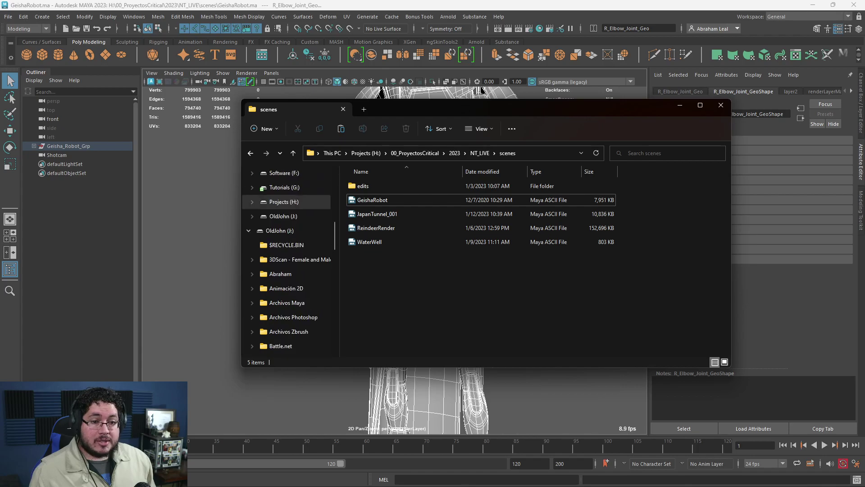
- Open the gnomon folder on the OldJohn (J:) drive
{"action": "left_click", "coordinate": [283, 260]}
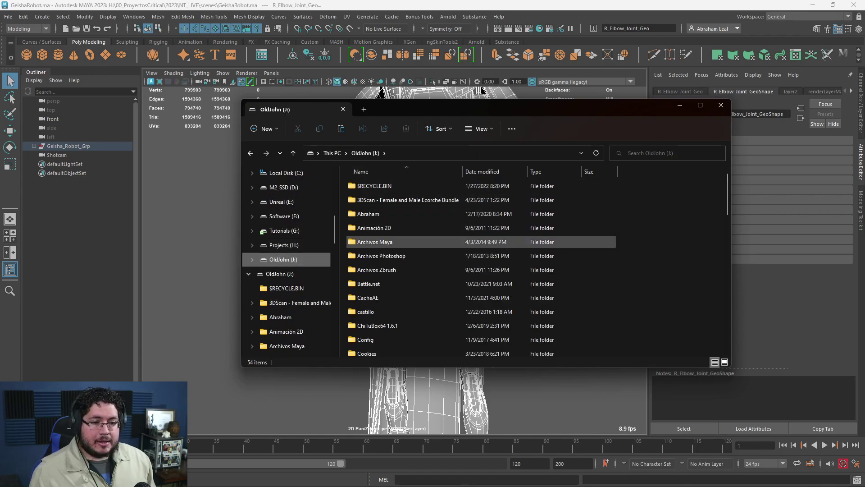
{"action": "scroll", "coordinate": [451, 294], "scroll_direction": "down", "scroll_amount": 3}
{"action": "scroll", "coordinate": [451, 298], "scroll_direction": "down", "scroll_amount": 3}
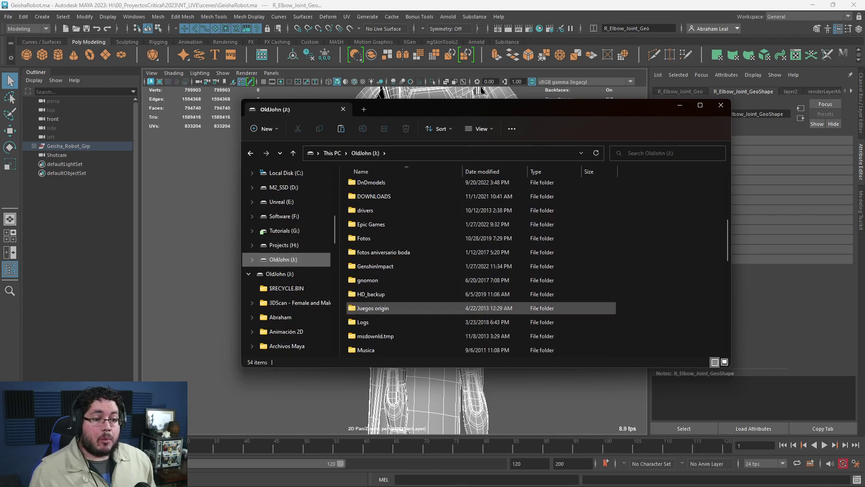
{"action": "scroll", "coordinate": [451, 268], "scroll_direction": "down", "scroll_amount": 4}
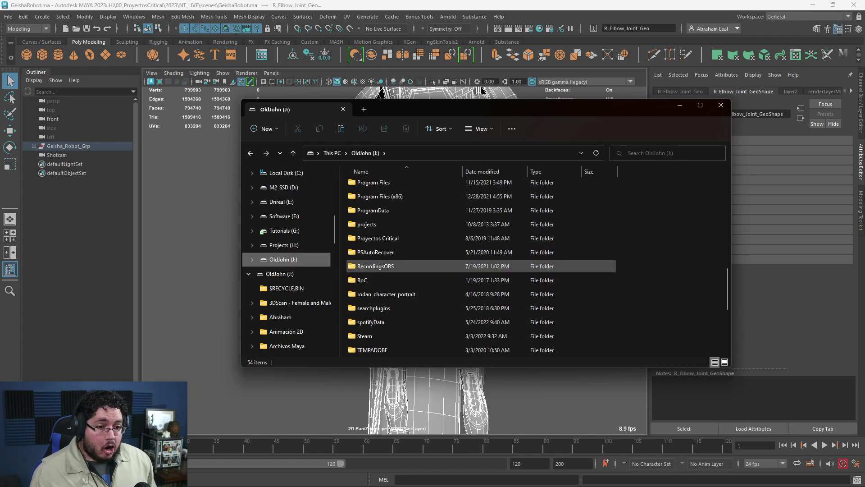
{"action": "scroll", "coordinate": [451, 267], "scroll_direction": "up", "scroll_amount": 2}
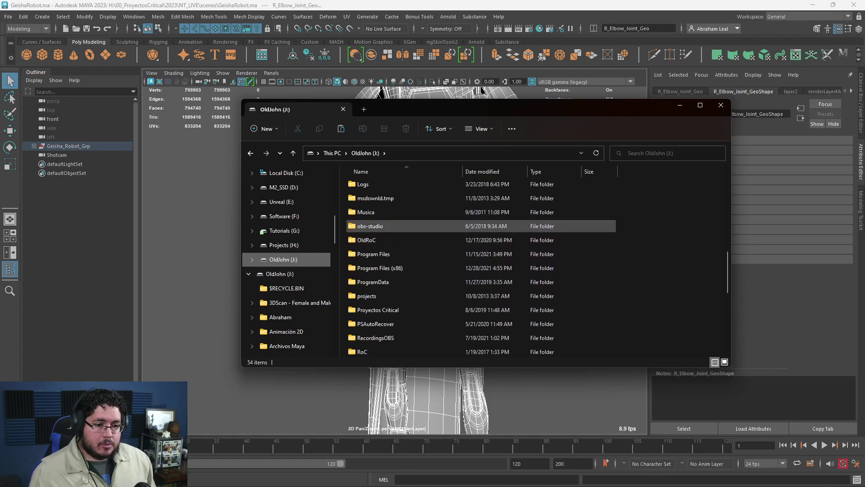
{"action": "scroll", "coordinate": [450, 261], "scroll_direction": "up", "scroll_amount": 3}
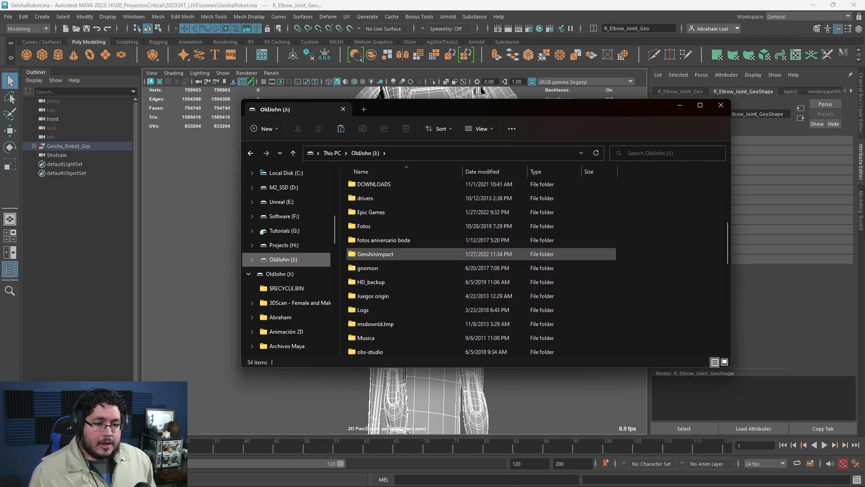
{"action": "double_click", "coordinate": [406, 267]}
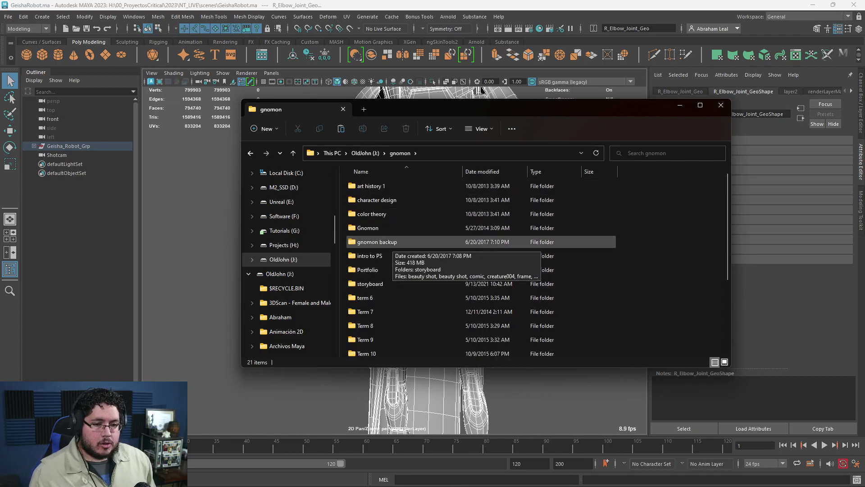
{"action": "double_click", "coordinate": [368, 227]}
{"action": "key", "text": "alt+Left"}
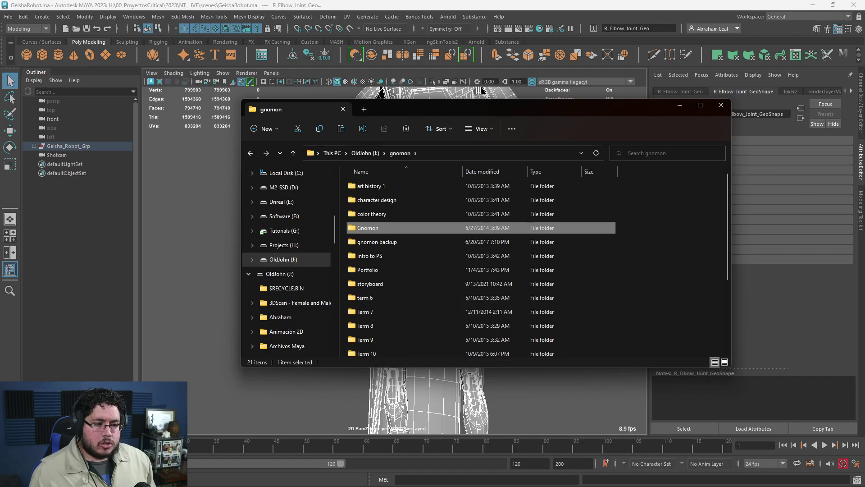
- Open the sourceimages folder of the Hard_Surface_2_Geisha_Robot project, stored in Term 7 under Hard Surface 2
{"action": "double_click", "coordinate": [365, 312]}
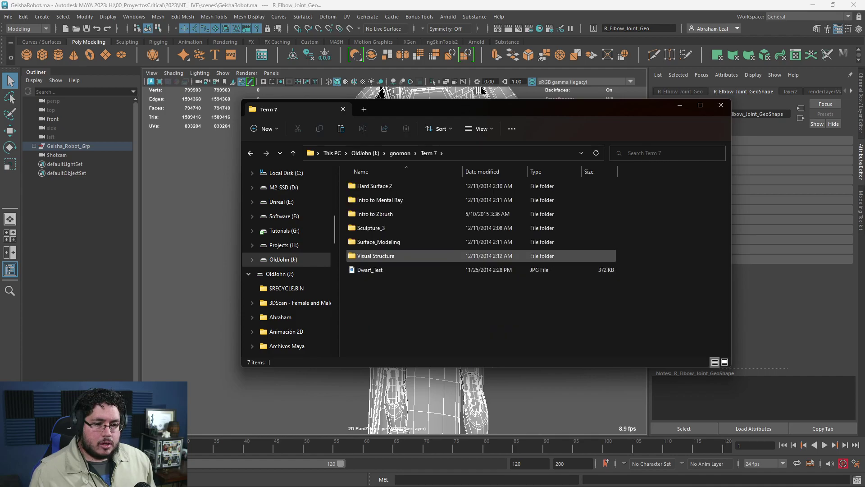
{"action": "double_click", "coordinate": [375, 186]}
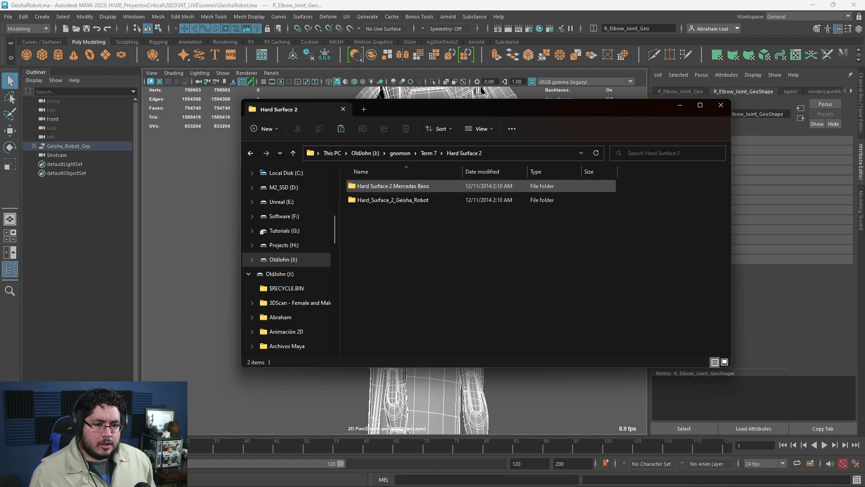
{"action": "double_click", "coordinate": [383, 200]}
{"action": "double_click", "coordinate": [374, 339]}
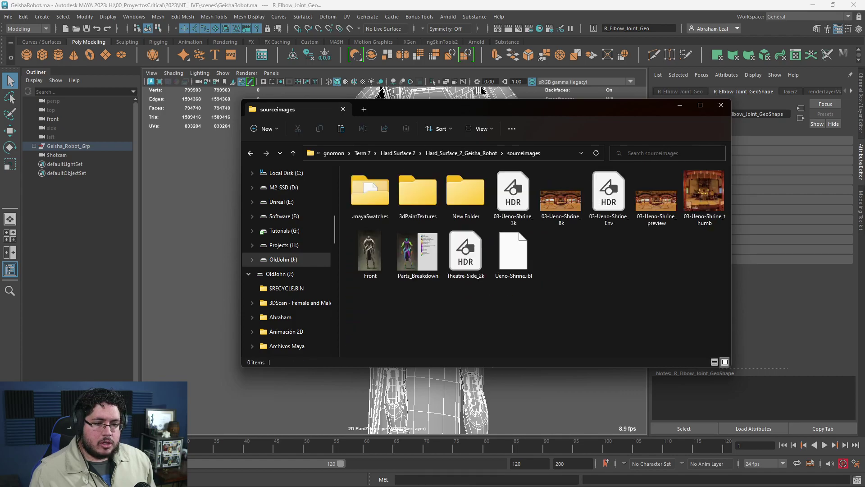
- View the Front concept image and examine the robot's head, torso and overall design up close
{"action": "double_click", "coordinate": [370, 252]}
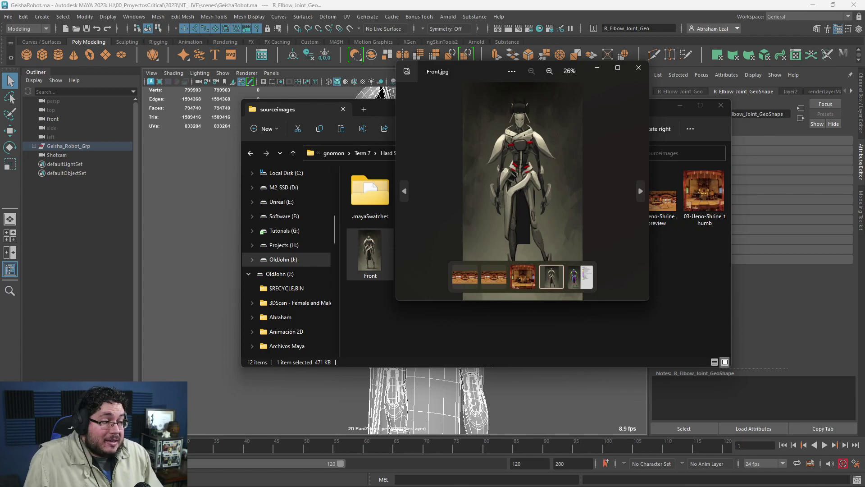
{"action": "scroll", "coordinate": [522, 199], "scroll_direction": "up", "scroll_amount": 5}
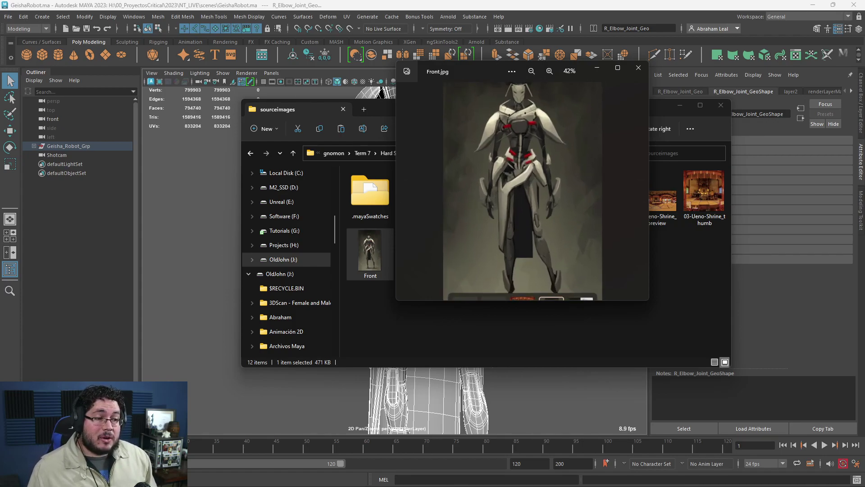
{"action": "left_click_drag", "start_coordinate": [522, 171], "coordinate": [519, 253]}
{"action": "scroll", "coordinate": [519, 226], "scroll_direction": "down", "scroll_amount": 2}
{"action": "left_click_drag", "start_coordinate": [519, 194], "coordinate": [519, 239]}
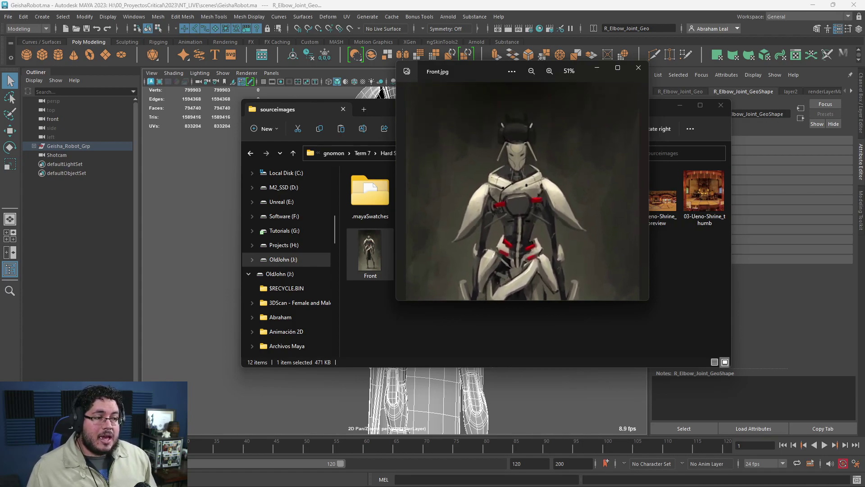
{"action": "scroll", "coordinate": [523, 189], "scroll_direction": "down", "scroll_amount": 3}
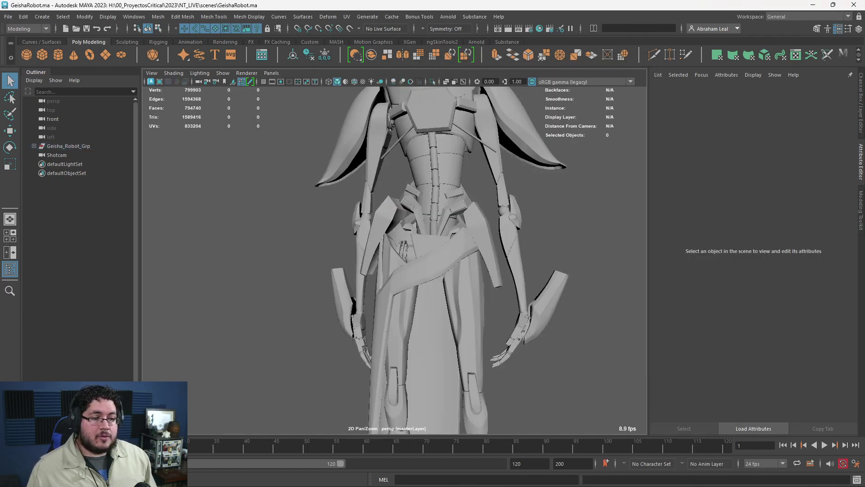
- Switch back to Maya and display the wireframe over the shaded robot model in the perspective view
{"action": "scroll", "coordinate": [432, 253], "scroll_direction": "down", "scroll_amount": 3}
{"action": "middle_click_drag", "start_coordinate": [451, 271], "coordinate": [410, 253], "text": "alt"}
{"action": "left_click_drag", "start_coordinate": [410, 252], "coordinate": [370, 247], "text": "alt"}
{"action": "scroll", "coordinate": [386, 181], "scroll_direction": "up", "scroll_amount": 6}
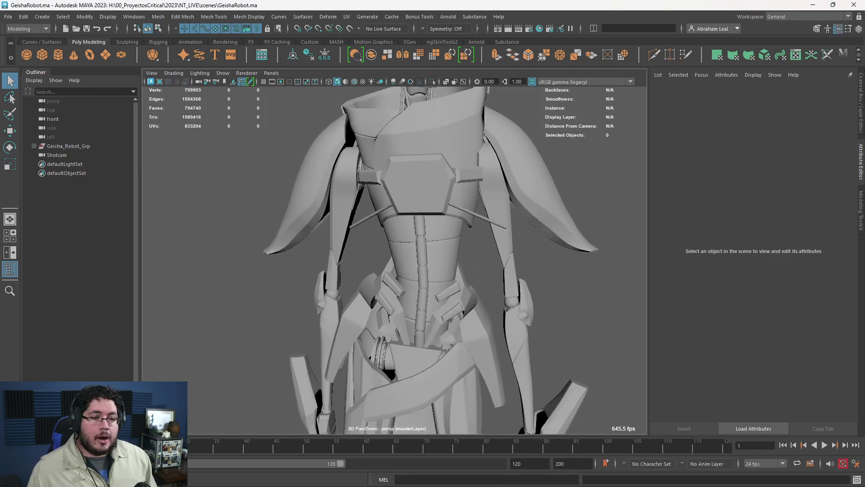
{"action": "left_click", "coordinate": [354, 82]}
{"action": "scroll", "coordinate": [406, 253], "scroll_direction": "down", "scroll_amount": 3}
{"action": "scroll", "coordinate": [405, 252], "scroll_direction": "up", "scroll_amount": 5}
{"action": "middle_click_drag", "start_coordinate": [406, 252], "coordinate": [419, 239], "text": "alt"}
{"action": "scroll", "coordinate": [419, 239], "scroll_direction": "down", "scroll_amount": 3}
{"action": "mouse_move", "coordinate": [432, 243]}
{"action": "left_mouse_down", "text": "alt"}
{"action": "mouse_move", "coordinate": [410, 234]}
{"action": "mouse_move", "coordinate": [329, 248]}
{"action": "mouse_move", "coordinate": [432, 275]}
{"action": "mouse_move", "coordinate": [435, 329]}
{"action": "mouse_move", "coordinate": [430, 266]}
{"action": "left_mouse_up", "text": "alt"}
{"action": "scroll", "coordinate": [430, 266], "scroll_direction": "down", "scroll_amount": 4}
{"action": "scroll", "coordinate": [440, 328], "scroll_direction": "down", "scroll_amount": 5}
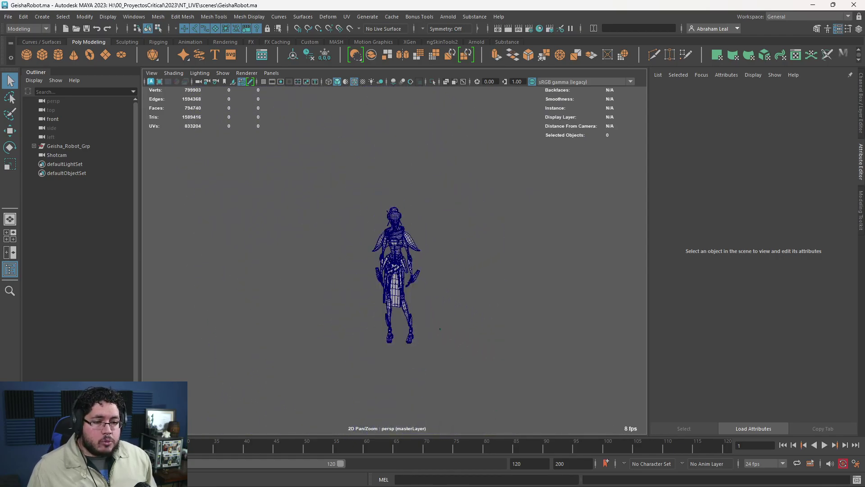
- Select the entire robot and examine its UV tiles in the UV Editor
{"action": "left_click_drag", "start_coordinate": [422, 149], "coordinate": [319, 388]}
{"action": "left_click", "coordinate": [346, 17]}
{"action": "left_click", "coordinate": [360, 27]}
{"action": "middle_click_drag", "start_coordinate": [262, 252], "coordinate": [457, 195], "text": "alt"}
{"action": "scroll", "coordinate": [341, 253], "scroll_direction": "up", "scroll_amount": 5}
{"action": "middle_click_drag", "start_coordinate": [341, 217], "coordinate": [399, 297], "text": "alt"}
{"action": "scroll", "coordinate": [341, 253], "scroll_direction": "up", "scroll_amount": 2}
{"action": "scroll", "coordinate": [341, 253], "scroll_direction": "down", "scroll_amount": 10}
{"action": "scroll", "coordinate": [316, 198], "scroll_direction": "down", "scroll_amount": 5}
- Select all of the robot's UV shells across the four tiles, unfold them, and clear the selection
{"action": "right_click_drag", "start_coordinate": [376, 204], "coordinate": [315, 187]}
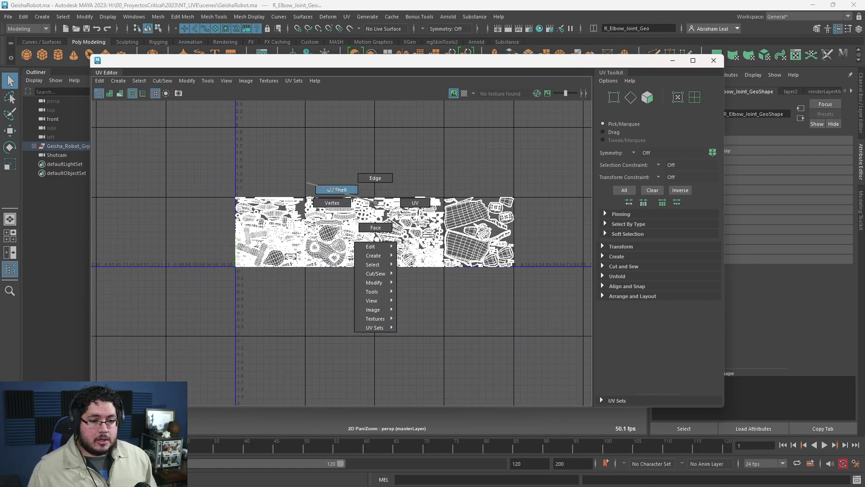
{"action": "left_click_drag", "start_coordinate": [215, 177], "coordinate": [537, 295]}
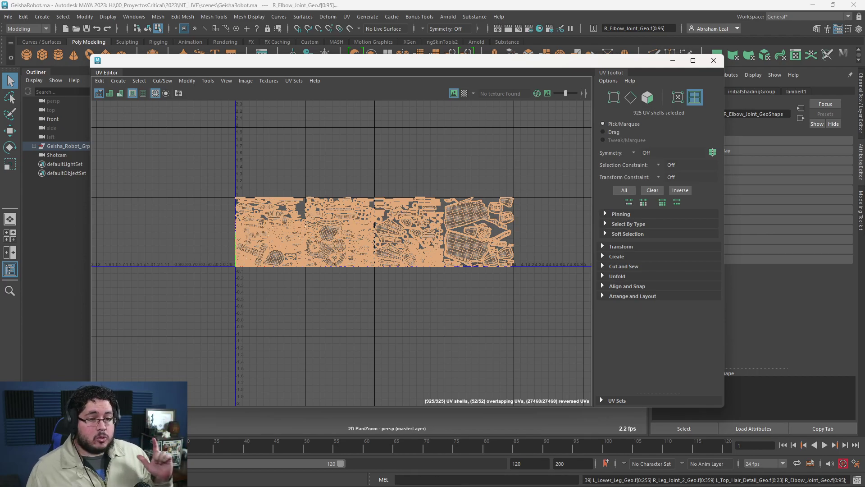
{"action": "key", "text": "ctrl+u"}
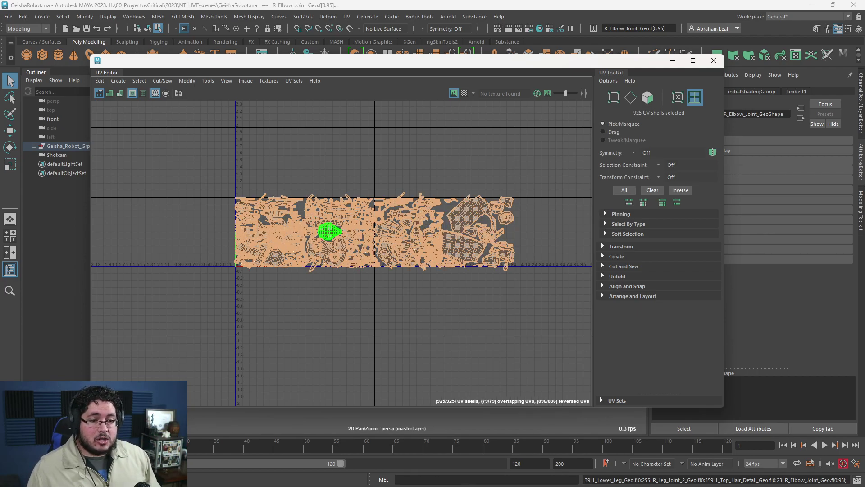
{"action": "scroll", "coordinate": [271, 252], "scroll_direction": "up", "scroll_amount": 12}
{"action": "middle_click_drag", "start_coordinate": [276, 197], "coordinate": [285, 317], "text": "alt"}
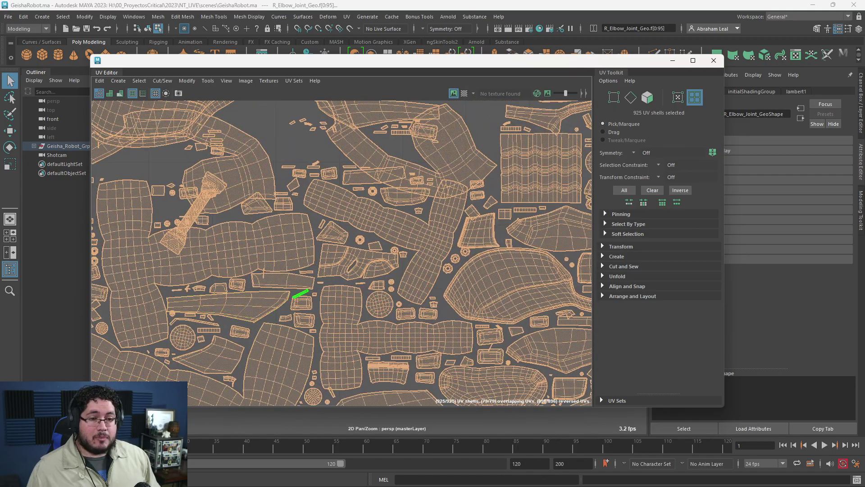
{"action": "scroll", "coordinate": [357, 232], "scroll_direction": "down", "scroll_amount": 10}
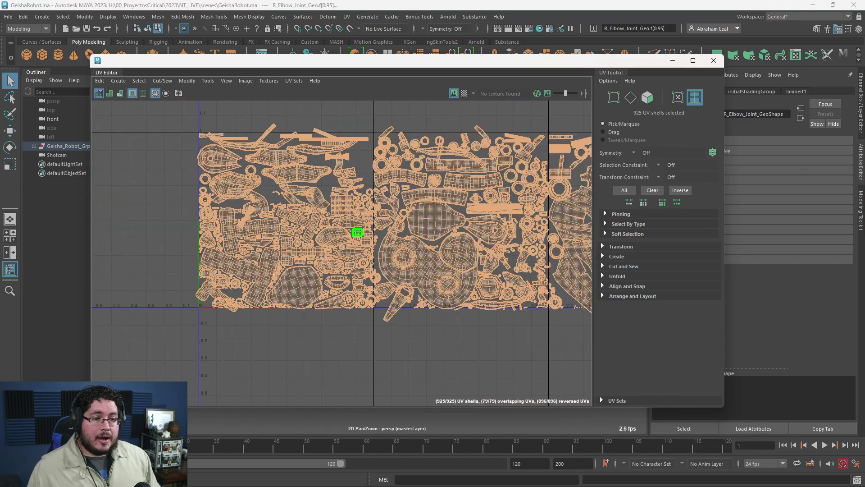
{"action": "scroll", "coordinate": [397, 223], "scroll_direction": "down", "scroll_amount": 5}
{"action": "middle_click_drag", "start_coordinate": [502, 232], "coordinate": [409, 228], "text": "alt"}
{"action": "left_click", "coordinate": [377, 291]}
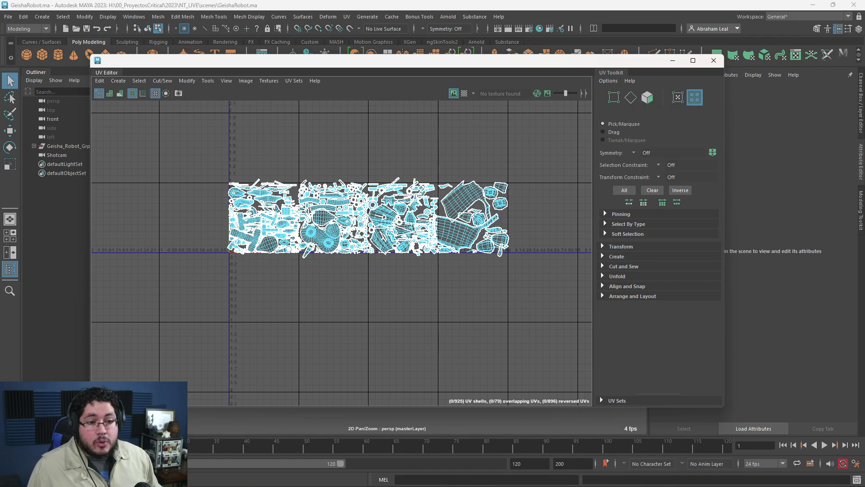
- Review the packing and padding settings in the Layout UVs options and close them without applying
{"action": "left_click", "coordinate": [187, 81]}
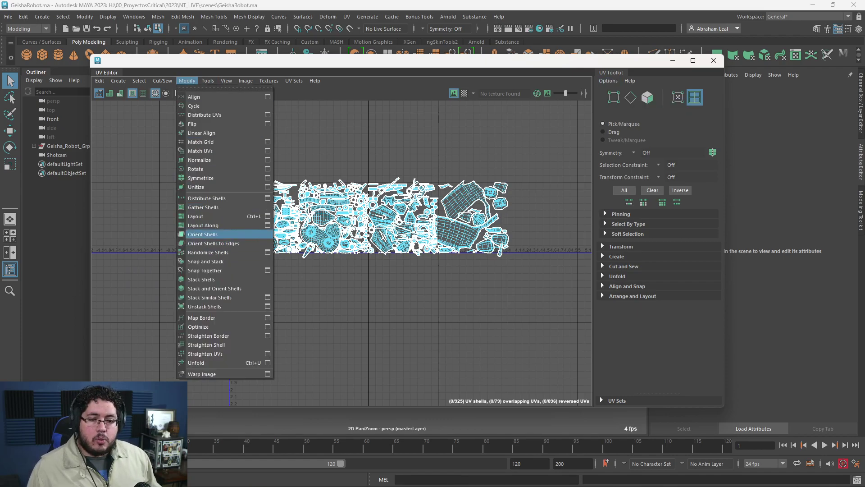
{"action": "left_click", "coordinate": [268, 216]}
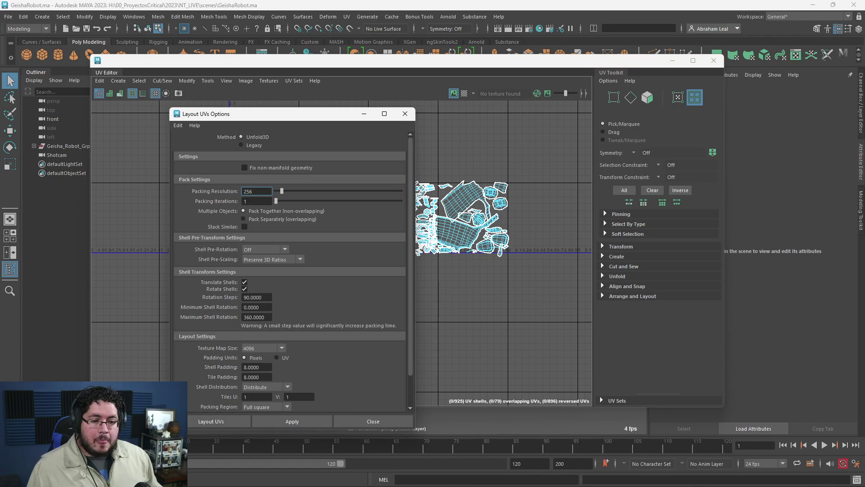
{"action": "left_click", "coordinate": [405, 114]}
- Select all UV shells, lay them out together in a single UV tile, and inspect the packed result
{"action": "left_click_drag", "start_coordinate": [541, 134], "coordinate": [151, 350]}
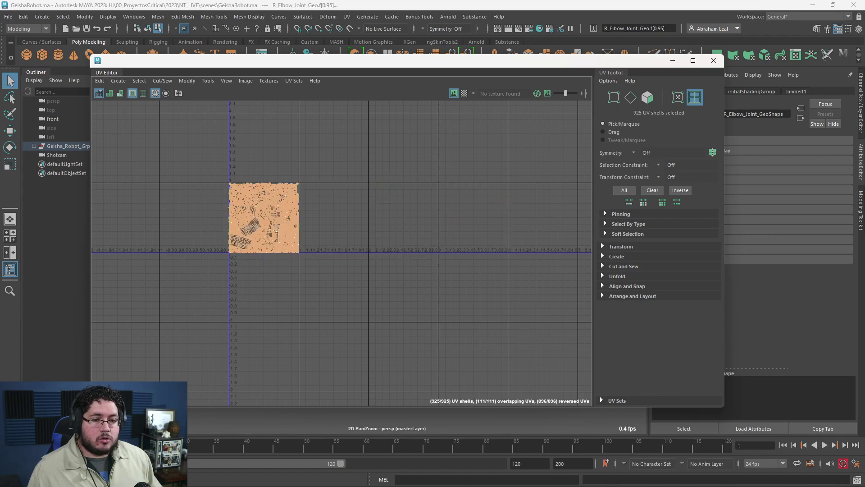
{"action": "left_click", "coordinate": [205, 274]}
{"action": "scroll", "coordinate": [205, 274], "scroll_direction": "up", "scroll_amount": 5}
{"action": "middle_click_drag", "start_coordinate": [282, 207], "coordinate": [284, 300], "text": "alt"}
{"action": "scroll", "coordinate": [311, 285], "scroll_direction": "up", "scroll_amount": 6}
{"action": "scroll", "coordinate": [370, 263], "scroll_direction": "down", "scroll_amount": 5}
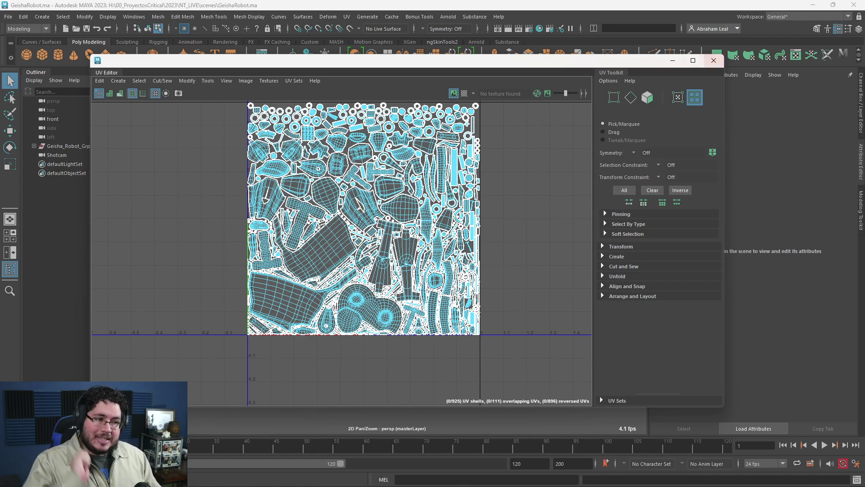
- Close the UV Editor, return the robot to object mode and clear the selection
{"action": "left_click", "coordinate": [714, 60]}
{"action": "right_click_drag", "start_coordinate": [395, 271], "coordinate": [428, 271], "text": "alt"}
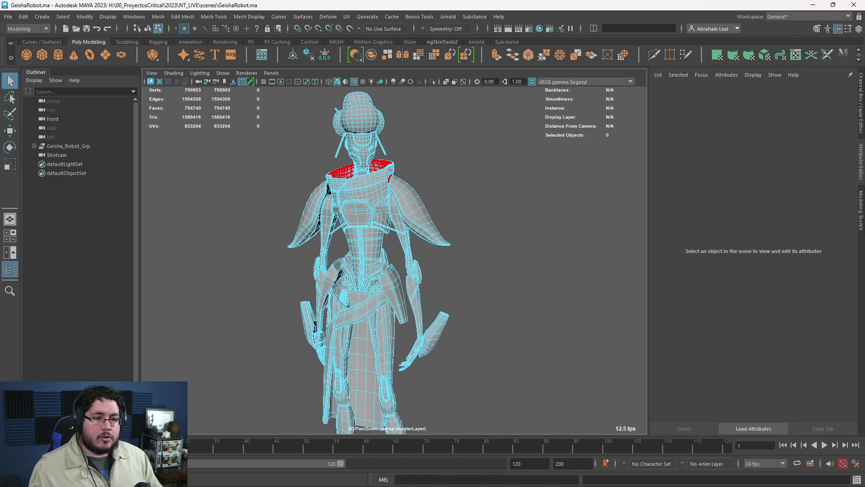
{"action": "right_click_drag", "start_coordinate": [381, 168], "coordinate": [415, 139]}
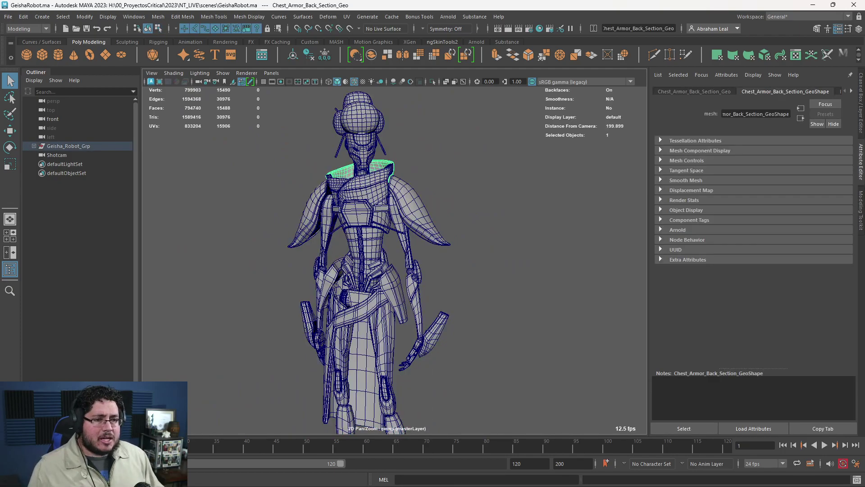
{"action": "scroll", "coordinate": [551, 344], "scroll_direction": "down", "scroll_amount": 3}
{"action": "left_click", "coordinate": [552, 344]}
- Switch to File Explorer and open the NT_LIVE folder under 00_ProyectosCritical, 2023, on the Projects (H:) drive
{"action": "key", "text": "super"}
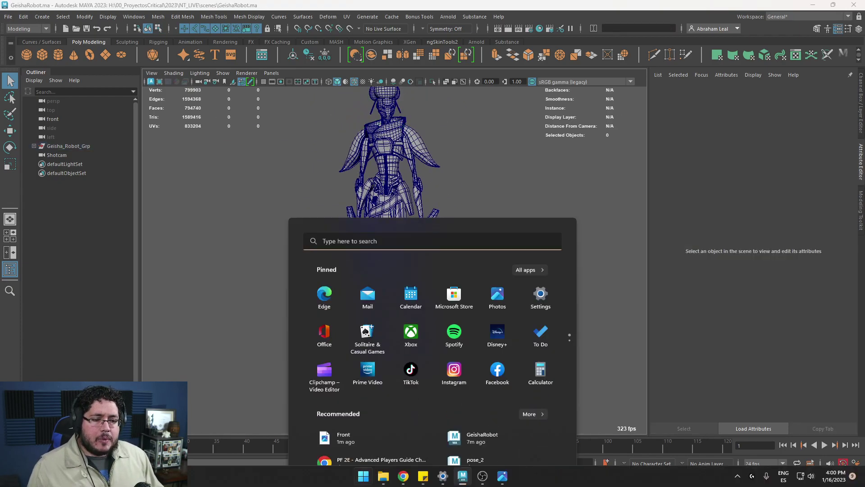
{"action": "left_click", "coordinate": [403, 476]}
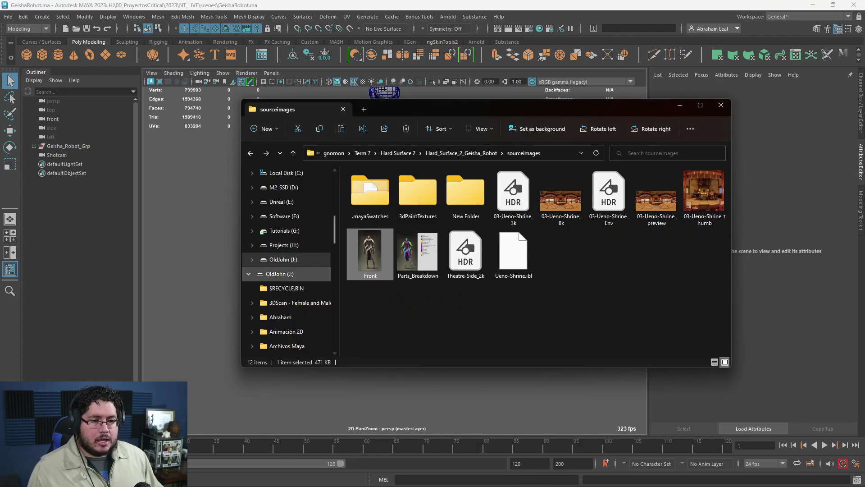
{"action": "scroll", "coordinate": [288, 273], "scroll_direction": "up", "scroll_amount": 4}
{"action": "scroll", "coordinate": [287, 252], "scroll_direction": "up", "scroll_amount": 3}
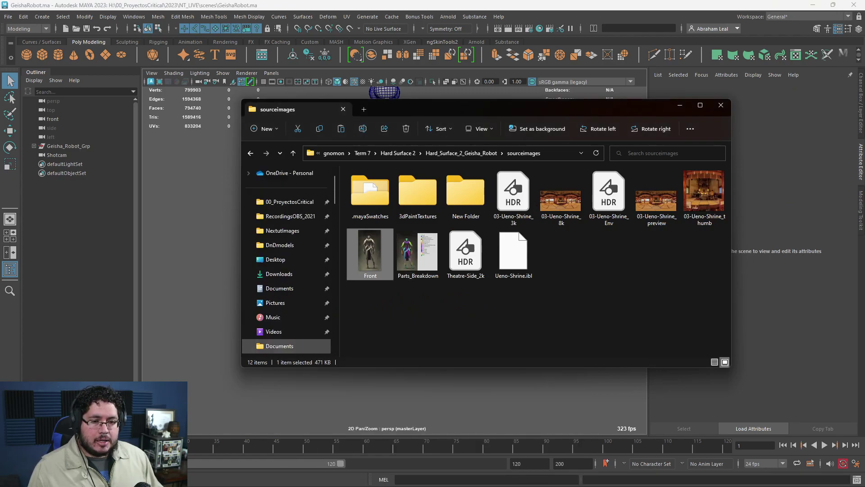
{"action": "scroll", "coordinate": [286, 253], "scroll_direction": "down", "scroll_amount": 3}
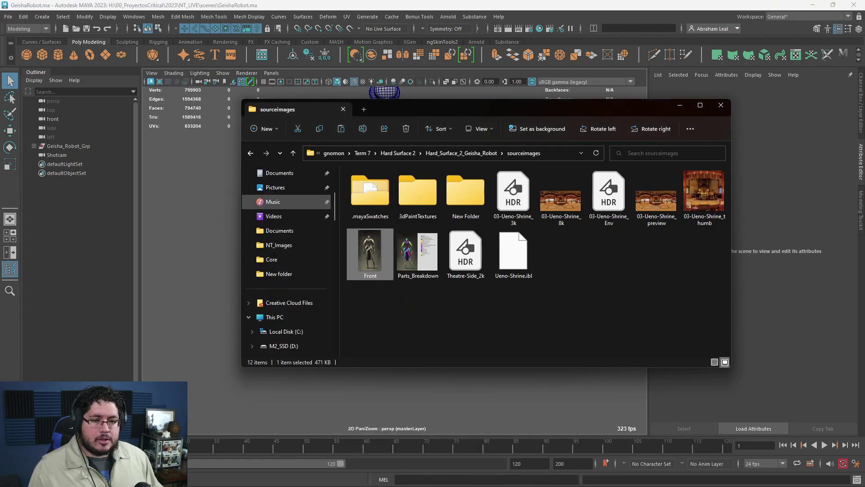
{"action": "scroll", "coordinate": [288, 288], "scroll_direction": "down", "scroll_amount": 1}
{"action": "scroll", "coordinate": [289, 280], "scroll_direction": "down", "scroll_amount": 3}
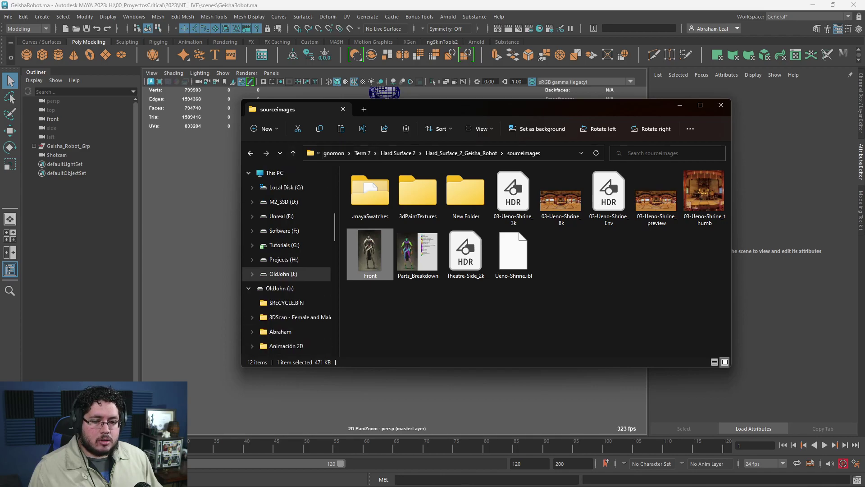
{"action": "left_click", "coordinate": [284, 259]}
{"action": "double_click", "coordinate": [381, 186]}
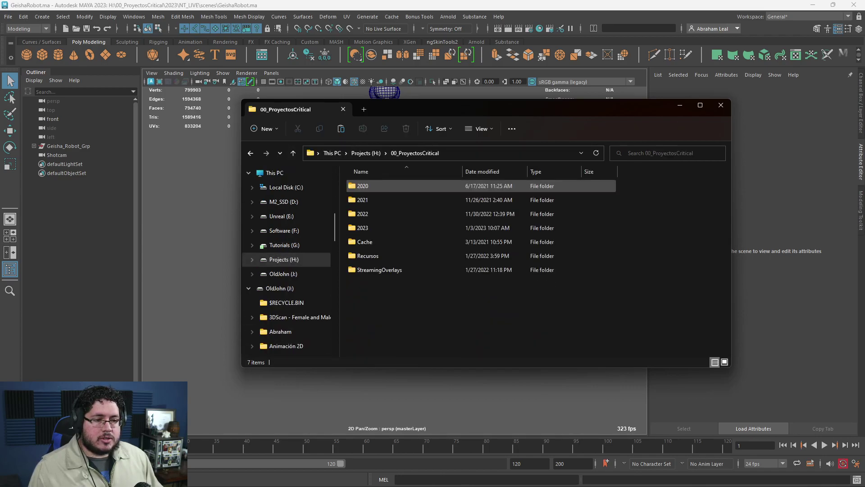
{"action": "double_click", "coordinate": [365, 228]}
{"action": "double_click", "coordinate": [365, 186]}
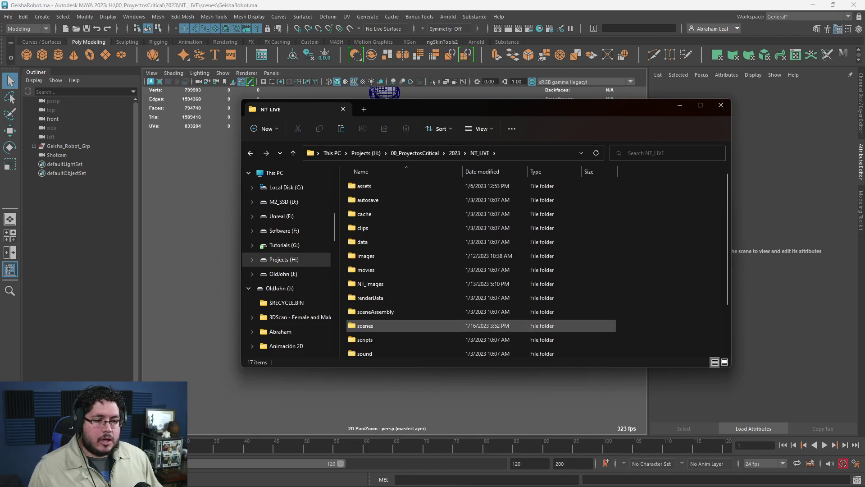
- Preview the CustomUVChecker_byValle_4K image from the sourceimages folder, close the image previews and switch back to Maya
{"action": "scroll", "coordinate": [365, 325], "scroll_direction": "down", "scroll_amount": 2}
{"action": "double_click", "coordinate": [366, 309]}
{"action": "double_click", "coordinate": [418, 191]}
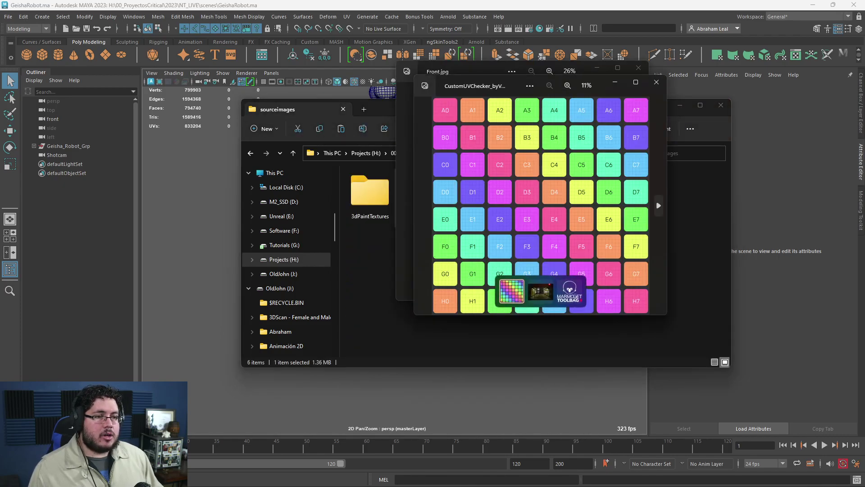
{"action": "left_click", "coordinate": [657, 82]}
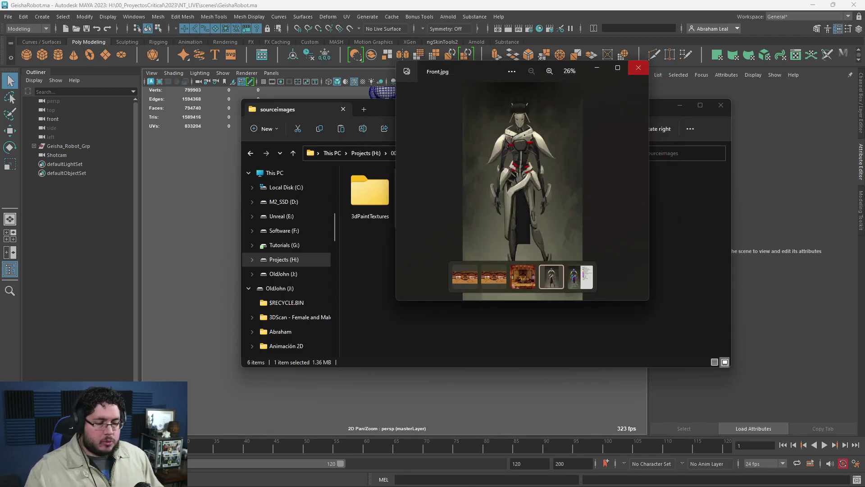
{"action": "left_click", "coordinate": [638, 69]}
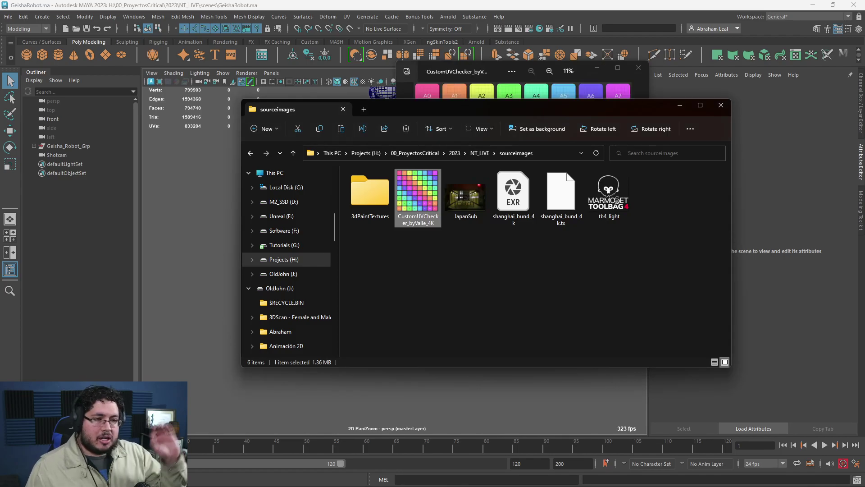
{"action": "left_click", "coordinate": [497, 73]}
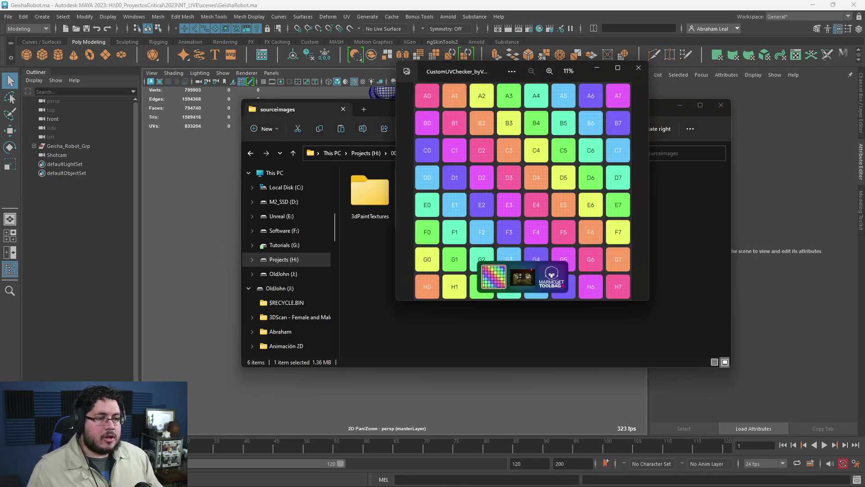
{"action": "left_click", "coordinate": [638, 68]}
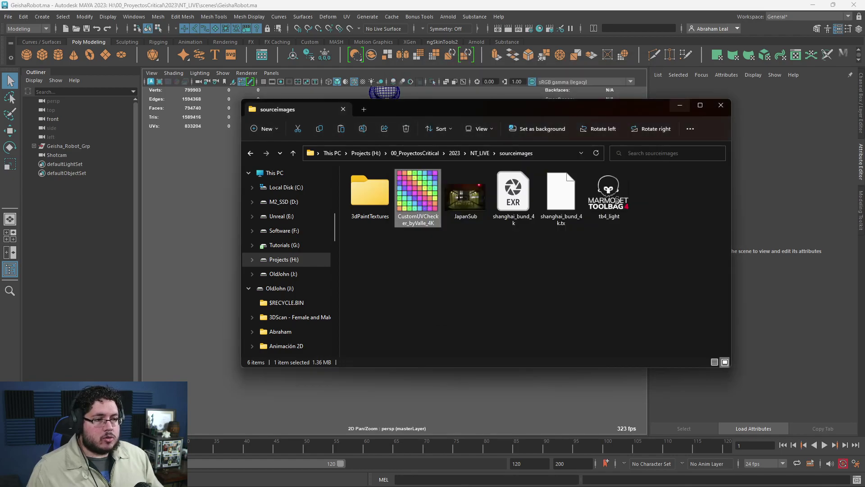
{"action": "left_click", "coordinate": [679, 105]}
- Select all of the robot's meshes and assign them a new Lambert material
{"action": "right_click_drag", "start_coordinate": [553, 344], "coordinate": [478, 352], "text": "alt"}
{"action": "middle_click_drag", "start_coordinate": [478, 352], "coordinate": [483, 401], "text": "alt"}
{"action": "left_click_drag", "start_coordinate": [336, 169], "coordinate": [484, 403]}
{"action": "middle_click_drag", "start_coordinate": [484, 371], "coordinate": [487, 327], "text": "alt"}
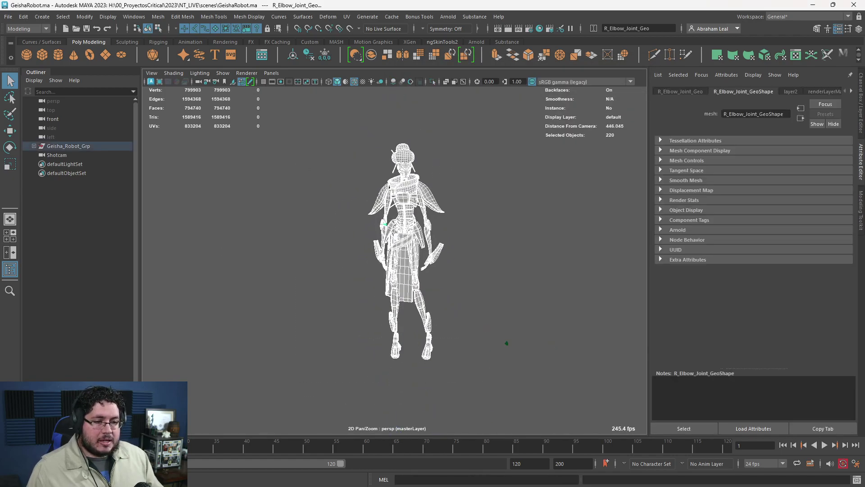
{"action": "right_click_drag", "start_coordinate": [486, 327], "coordinate": [545, 320], "text": "alt"}
{"action": "right_click", "coordinate": [409, 201]}
{"action": "mouse_move", "coordinate": [409, 201]}
{"action": "right_mouse_down"}
{"action": "mouse_move", "coordinate": [409, 410]}
{"action": "mouse_move", "coordinate": [412, 188]}
{"action": "mouse_move", "coordinate": [453, 188]}
{"action": "mouse_move", "coordinate": [406, 272]}
{"action": "mouse_move", "coordinate": [406, 430]}
{"action": "right_mouse_up"}
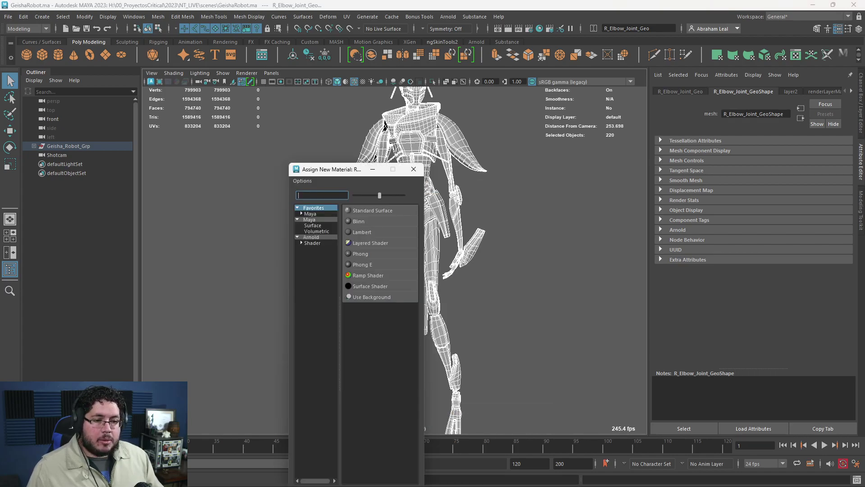
{"action": "left_click", "coordinate": [361, 231]}
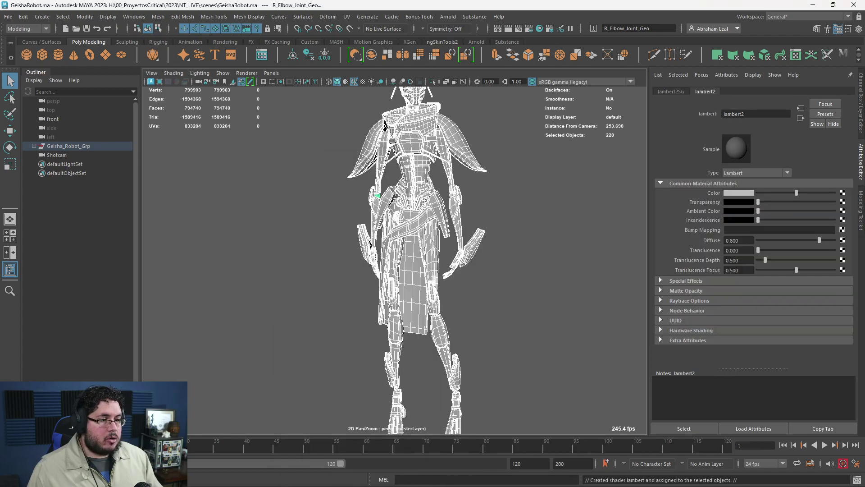
- Connect a File texture to the Lambert material's color and open the browser for its image
{"action": "left_click", "coordinate": [843, 193]}
{"action": "left_click", "coordinate": [367, 244]}
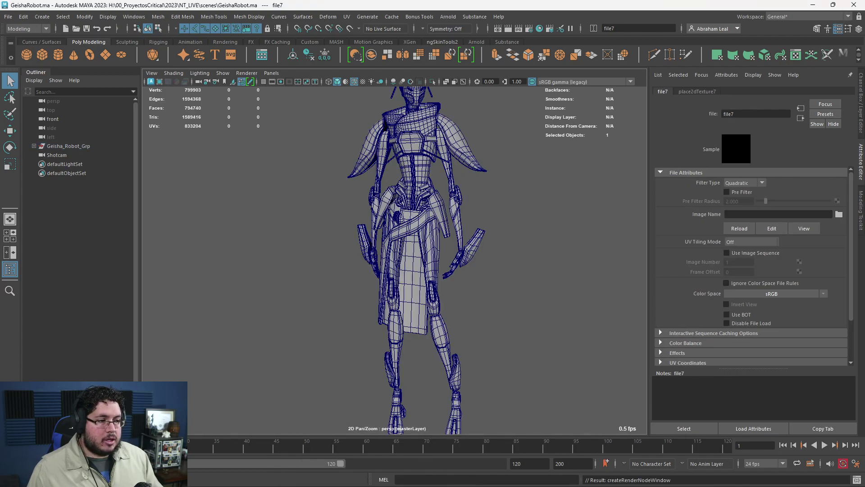
{"action": "left_click", "coordinate": [839, 214]}
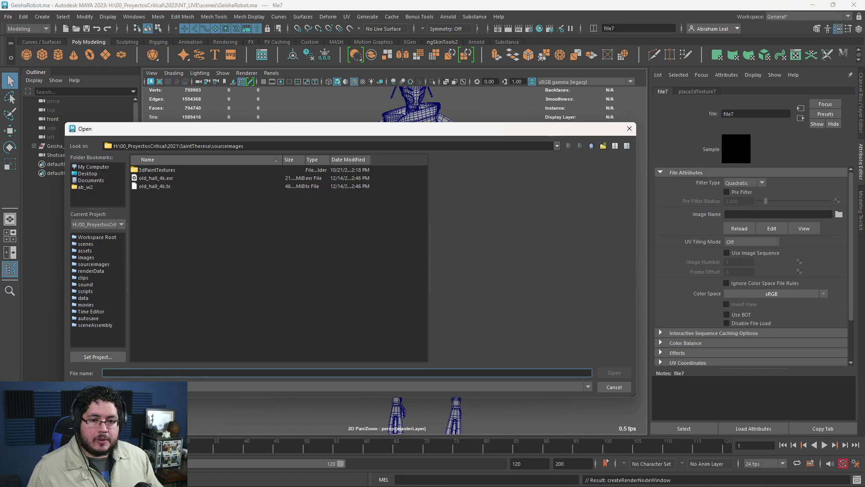
- Set the project to the NT_LIVE folder inside 00_ProyectosCritical, 2023
{"action": "left_click", "coordinate": [97, 356]}
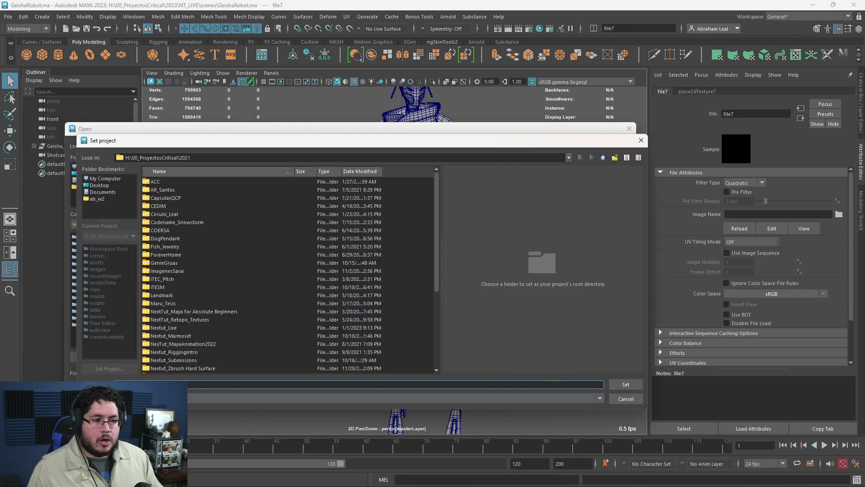
{"action": "left_click", "coordinate": [603, 157]}
{"action": "left_click", "coordinate": [603, 158]}
{"action": "double_click", "coordinate": [174, 181]}
{"action": "left_click", "coordinate": [158, 214]}
{"action": "left_click", "coordinate": [156, 206]}
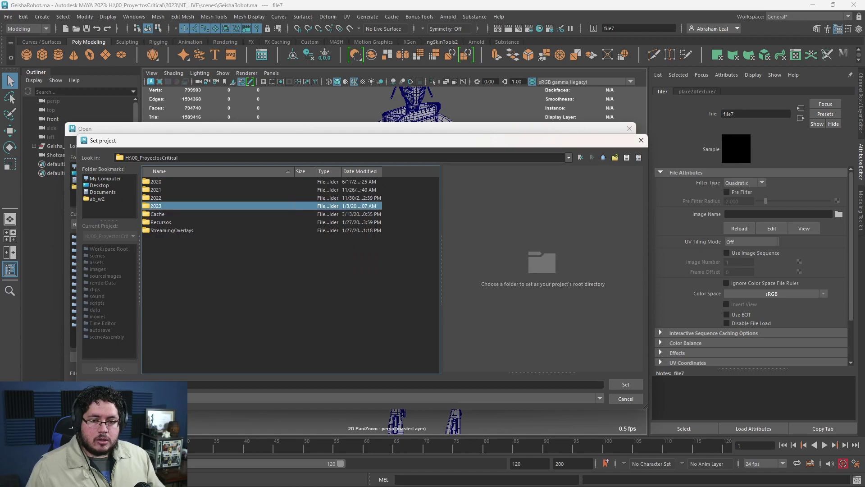
{"action": "double_click", "coordinate": [156, 206]}
{"action": "left_click", "coordinate": [158, 182]}
{"action": "left_click", "coordinate": [626, 385]}
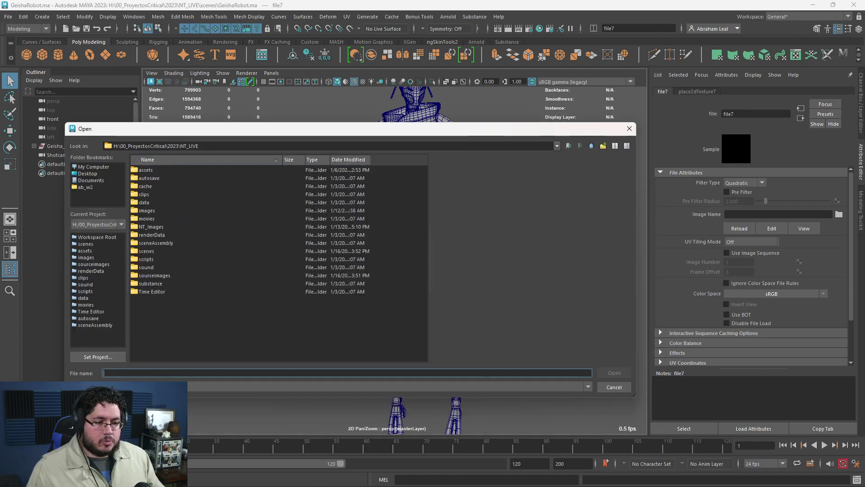
- Load CustomUVChecker_byValle_4K.png from the sourceimages folder as the file texture's image
{"action": "double_click", "coordinate": [154, 275]}
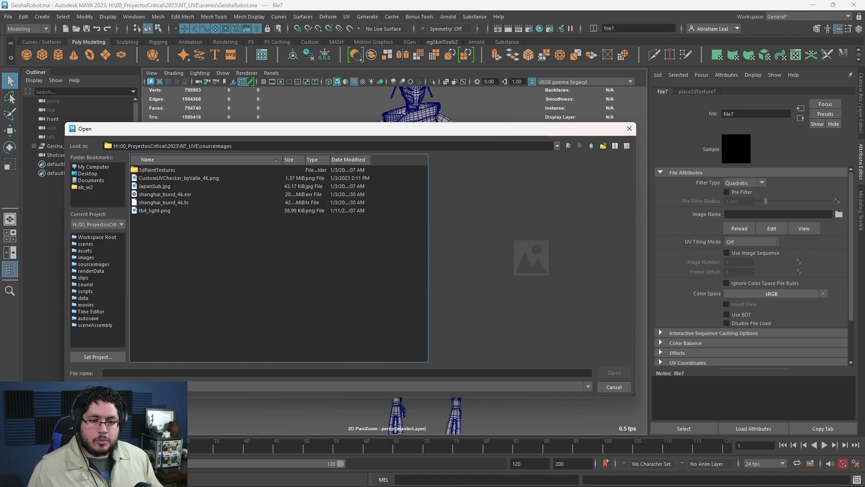
{"action": "left_click", "coordinate": [179, 178]}
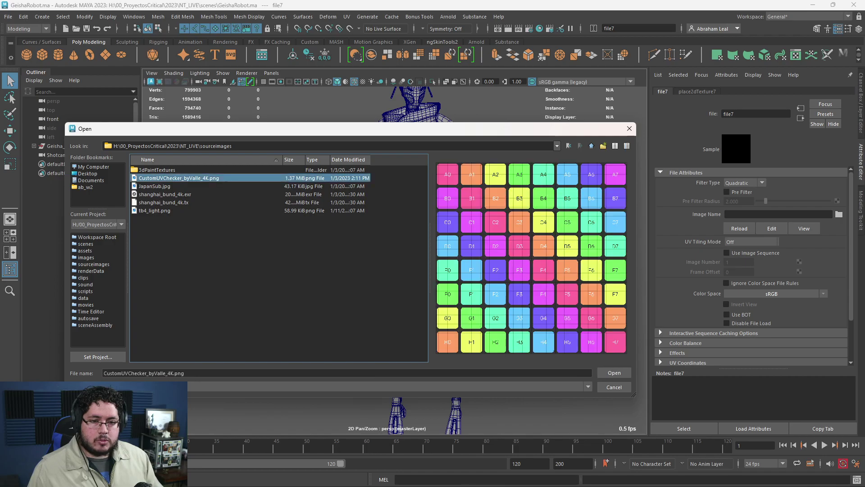
{"action": "left_click", "coordinate": [614, 373]}
- Clear the selection, display textures in the viewport and hide the wireframe over the shaded robot
{"action": "left_click", "coordinate": [537, 279]}
{"action": "key", "text": "6"}
{"action": "scroll", "coordinate": [405, 248], "scroll_direction": "up", "scroll_amount": 3}
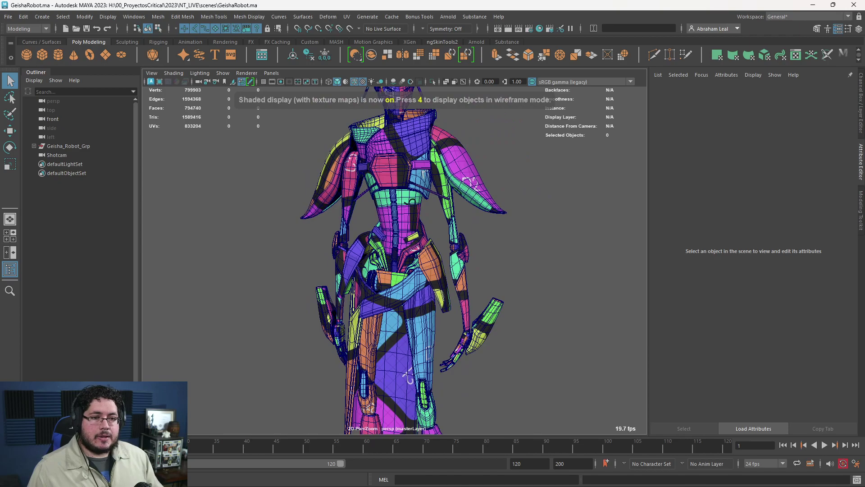
{"action": "scroll", "coordinate": [395, 260], "scroll_direction": "down", "scroll_amount": 4}
{"action": "key", "text": "alt+5"}
{"action": "scroll", "coordinate": [394, 260], "scroll_direction": "up", "scroll_amount": 3}
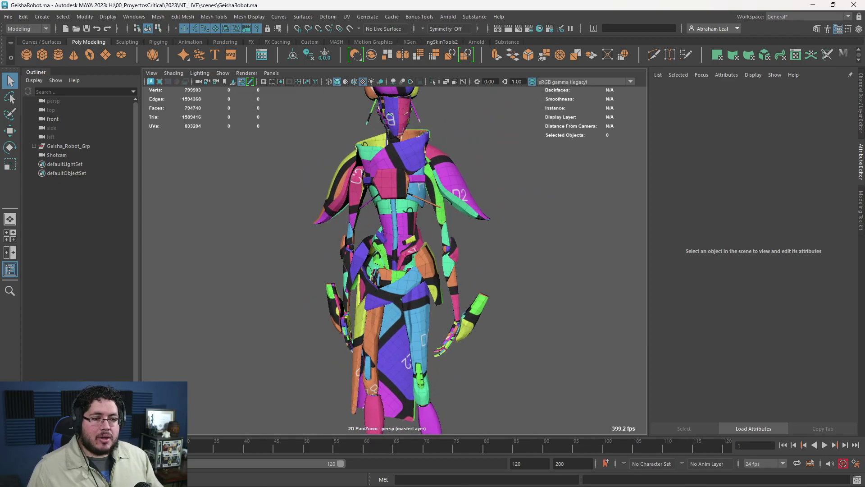
- Examine the size and distribution of the checker pattern over the robot's torso, skirt and legs
{"action": "scroll", "coordinate": [395, 260], "scroll_direction": "down", "scroll_amount": 3}
{"action": "mouse_move", "coordinate": [395, 260]}
{"action": "left_mouse_down", "text": "alt"}
{"action": "mouse_move", "coordinate": [455, 257]}
{"action": "mouse_move", "coordinate": [401, 266]}
{"action": "left_mouse_up", "text": "alt"}
{"action": "scroll", "coordinate": [450, 255], "scroll_direction": "up", "scroll_amount": 4}
{"action": "middle_click_drag", "start_coordinate": [401, 266], "coordinate": [390, 192], "text": "alt"}
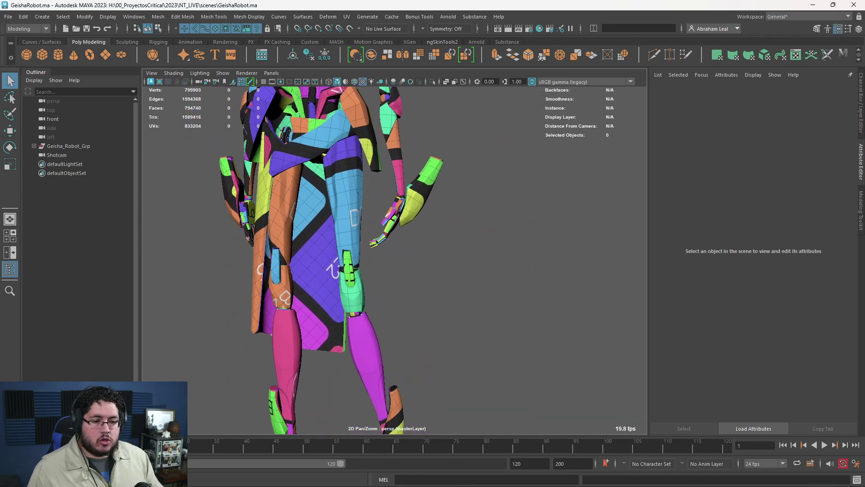
{"action": "scroll", "coordinate": [395, 260], "scroll_direction": "down", "scroll_amount": 3}
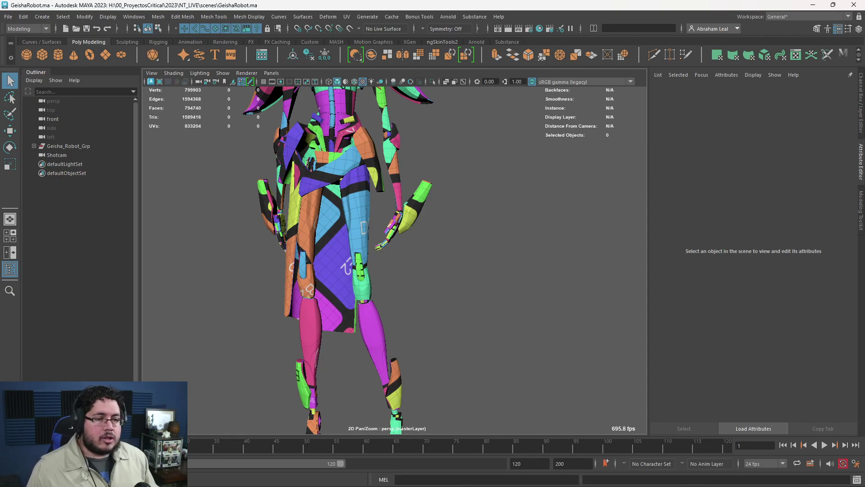
{"action": "scroll", "coordinate": [383, 260], "scroll_direction": "down", "scroll_amount": 2}
{"action": "left_click_drag", "start_coordinate": [370, 252], "coordinate": [393, 257], "text": "alt"}
{"action": "scroll", "coordinate": [392, 258], "scroll_direction": "down", "scroll_amount": 3}
{"action": "scroll", "coordinate": [395, 261], "scroll_direction": "down", "scroll_amount": 2}
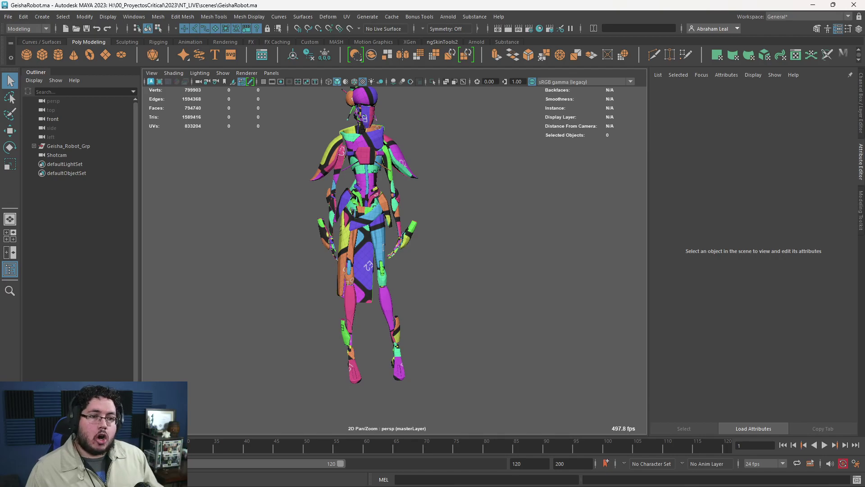
{"action": "scroll", "coordinate": [394, 261], "scroll_direction": "down", "scroll_amount": 1}
{"action": "middle_click_drag", "start_coordinate": [395, 261], "coordinate": [387, 284], "text": "alt"}
{"action": "scroll", "coordinate": [394, 261], "scroll_direction": "up", "scroll_amount": 2}
- Select all of the robot's meshes, open the UV Editor and select every UV shell
{"action": "left_click", "coordinate": [364, 155]}
{"action": "scroll", "coordinate": [395, 260], "scroll_direction": "down", "scroll_amount": 6}
{"action": "left_click_drag", "start_coordinate": [329, 139], "coordinate": [439, 399]}
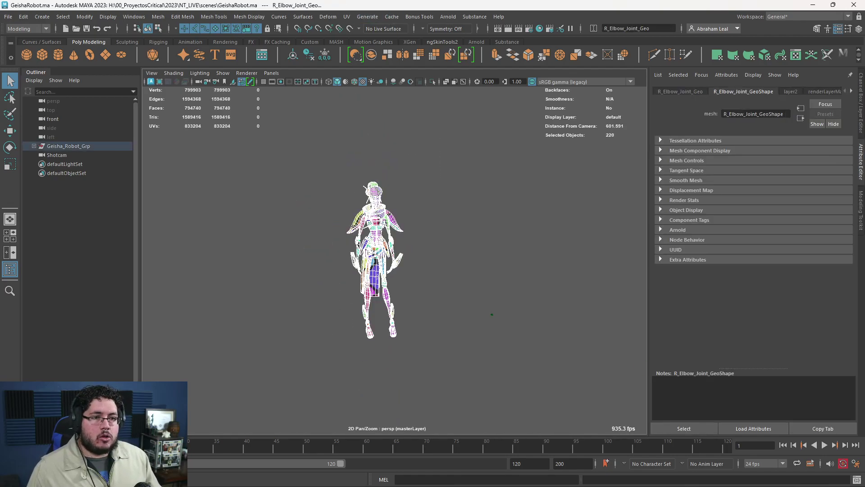
{"action": "left_click", "coordinate": [347, 16]}
{"action": "left_click", "coordinate": [370, 35]}
{"action": "right_click_drag", "start_coordinate": [319, 193], "coordinate": [276, 172]}
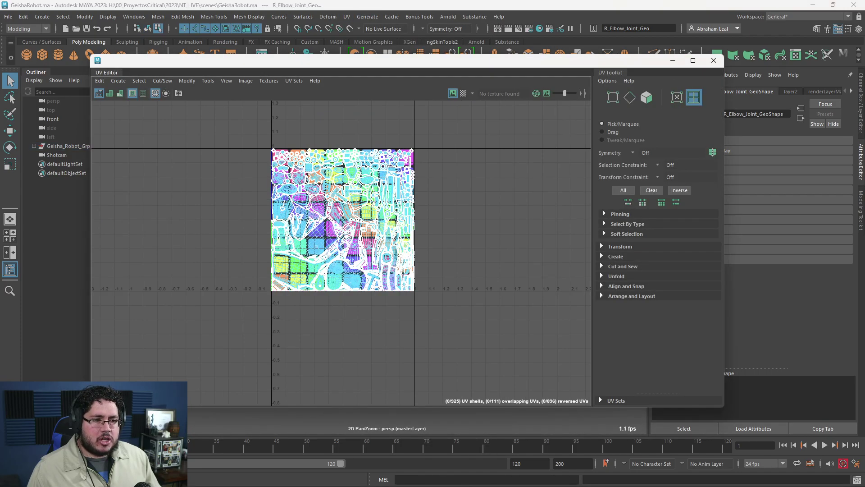
{"action": "key", "text": "ctrl+a"}
- Set the texel density map size to 4096 and get the texel density of the selected shells
{"action": "left_click", "coordinate": [621, 246]}
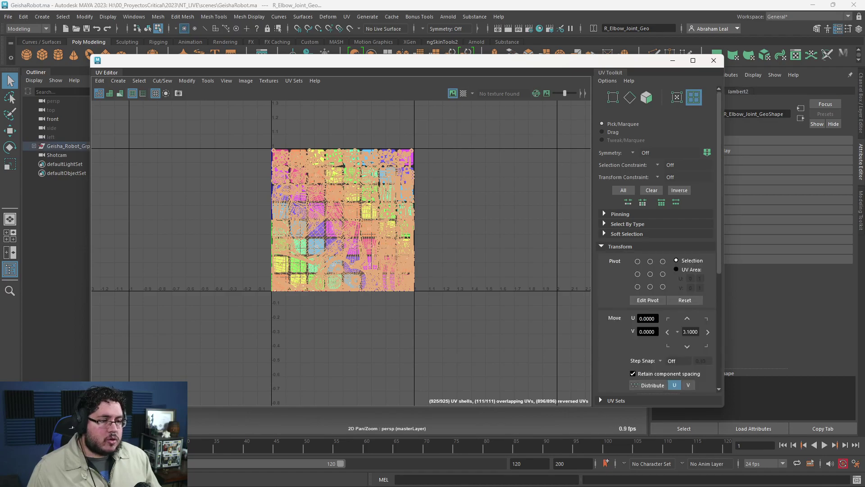
{"action": "scroll", "coordinate": [656, 253], "scroll_direction": "down", "scroll_amount": 7}
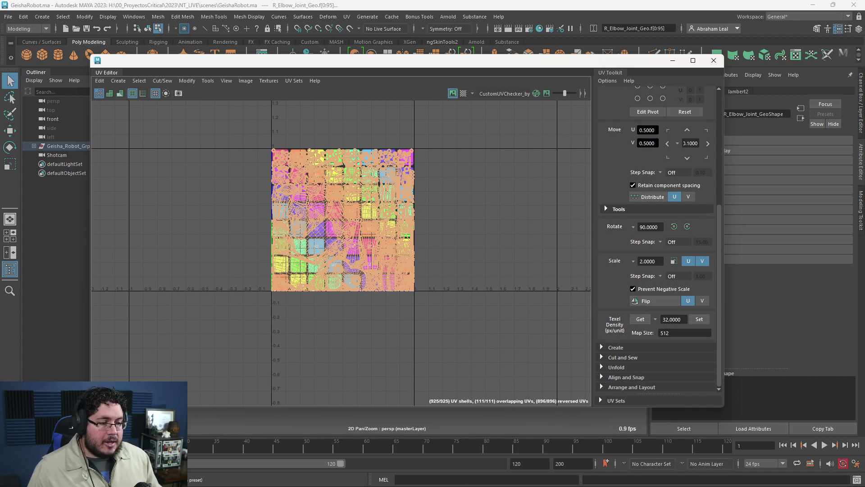
{"action": "double_click", "coordinate": [671, 333]}
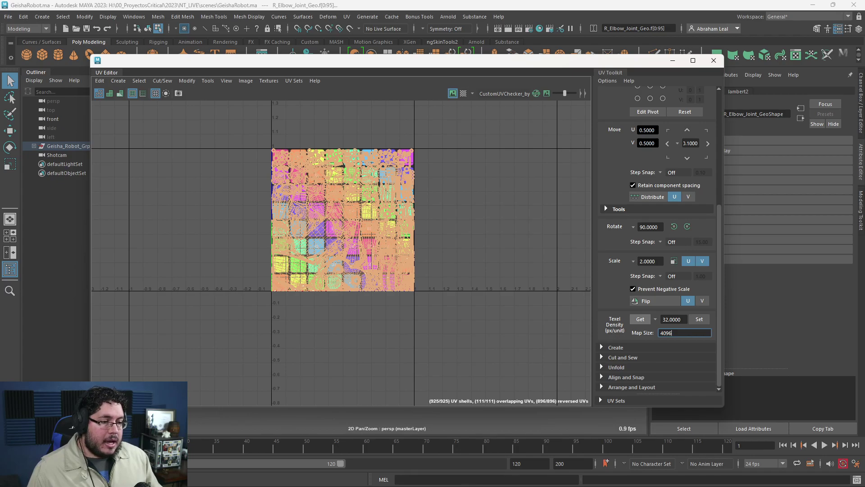
{"action": "left_click", "coordinate": [640, 319]}
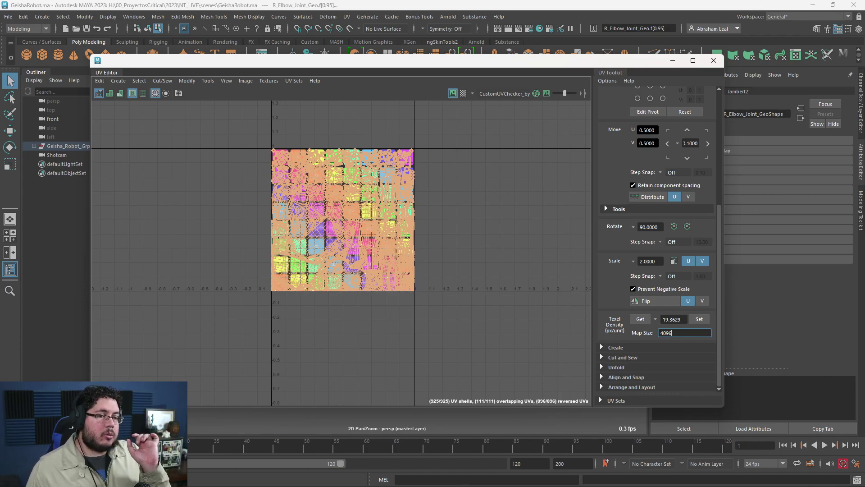
- Inspect the packed UV shells against the checker image and close the UV Editor
{"action": "scroll", "coordinate": [395, 268], "scroll_direction": "up", "scroll_amount": 5}
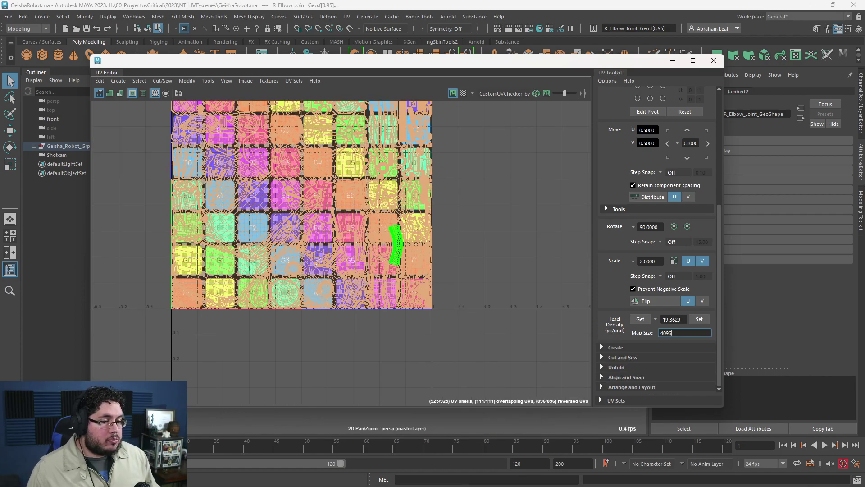
{"action": "scroll", "coordinate": [467, 228], "scroll_direction": "down", "scroll_amount": 3}
{"action": "middle_click_drag", "start_coordinate": [467, 229], "coordinate": [475, 285], "text": "alt"}
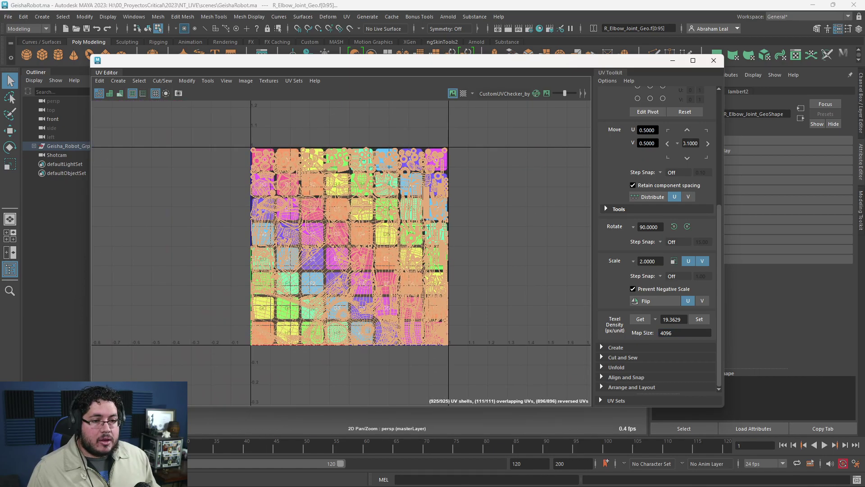
{"action": "scroll", "coordinate": [395, 205], "scroll_direction": "up", "scroll_amount": 4}
{"action": "left_click", "coordinate": [714, 61]}
- Examine the checker resolution up close on the robot, clear the selection and return to object mode
{"action": "scroll", "coordinate": [394, 260], "scroll_direction": "up", "scroll_amount": 12}
{"action": "middle_click_drag", "start_coordinate": [259, 259], "coordinate": [387, 347], "text": "alt"}
{"action": "left_click", "coordinate": [388, 347]}
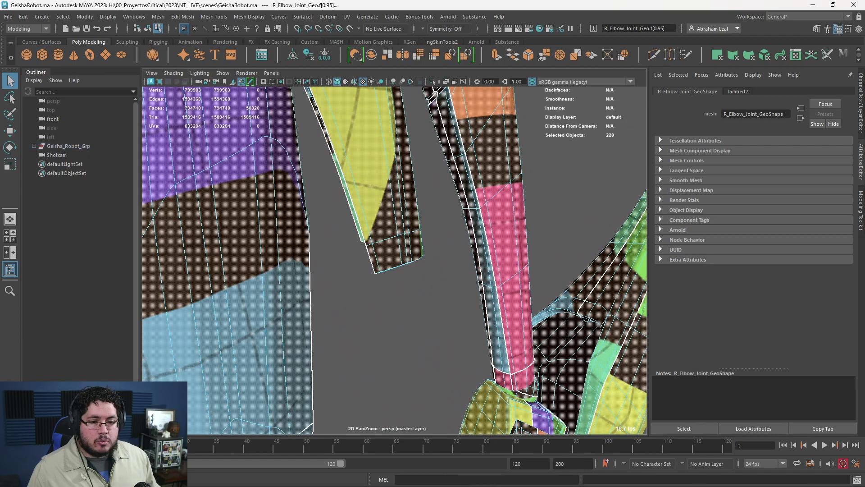
{"action": "scroll", "coordinate": [395, 260], "scroll_direction": "up", "scroll_amount": 8}
{"action": "scroll", "coordinate": [395, 260], "scroll_direction": "down", "scroll_amount": 10}
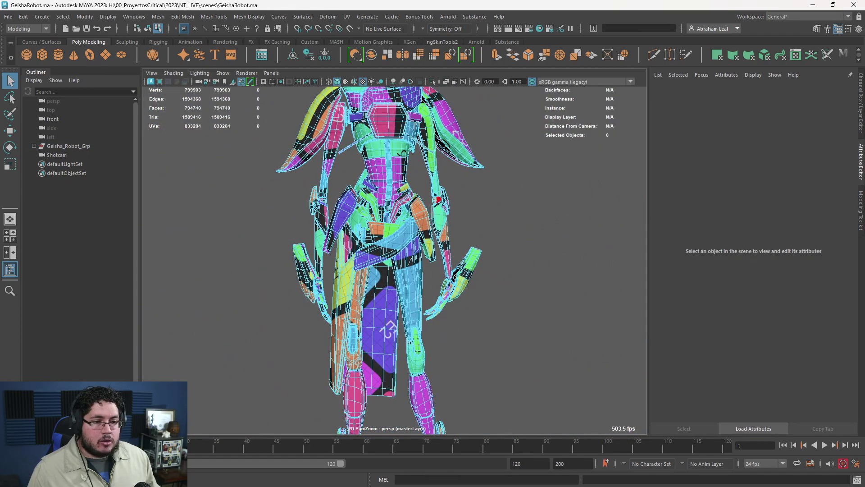
{"action": "left_click_drag", "start_coordinate": [393, 278], "coordinate": [361, 290], "text": "alt"}
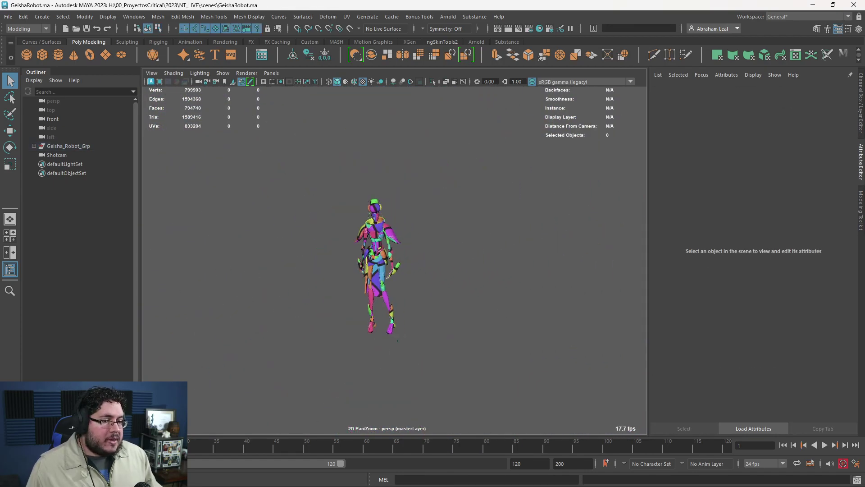
{"action": "middle_click_drag", "start_coordinate": [361, 291], "coordinate": [371, 268], "text": "alt"}
{"action": "scroll", "coordinate": [370, 269], "scroll_direction": "down", "scroll_amount": 1}
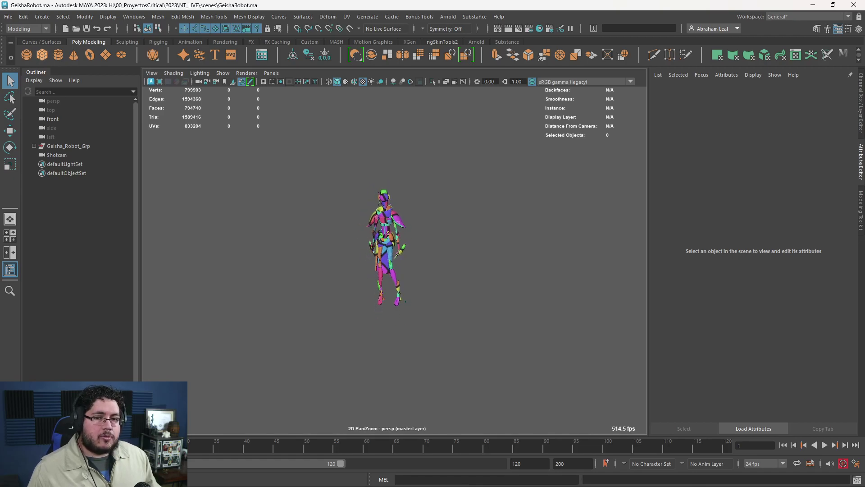
- Create a polygon cube, scale it up and raise it above the ground
{"action": "left_click", "coordinate": [42, 54]}
{"action": "key", "text": "r"}
{"action": "left_click_drag", "start_coordinate": [385, 302], "coordinate": [588, 318]}
{"action": "key", "text": "w"}
{"action": "left_click_drag", "start_coordinate": [549, 276], "coordinate": [554, 180]}
- Enlarge the cube into a block far bigger than the robot and position it beside the figure
{"action": "left_click_drag", "start_coordinate": [390, 332], "coordinate": [382, 347], "text": "alt"}
{"action": "scroll", "coordinate": [394, 271], "scroll_direction": "down", "scroll_amount": 1}
{"action": "key", "text": "r"}
{"action": "left_click_drag", "start_coordinate": [522, 235], "coordinate": [557, 235]}
{"action": "scroll", "coordinate": [541, 236], "scroll_direction": "down", "scroll_amount": 2}
{"action": "left_click_drag", "start_coordinate": [472, 205], "coordinate": [475, 176]}
{"action": "key", "text": "w"}
{"action": "left_click_drag", "start_coordinate": [421, 212], "coordinate": [413, 191], "text": "alt"}
{"action": "left_click_drag", "start_coordinate": [417, 203], "coordinate": [361, 189], "text": "alt"}
{"action": "scroll", "coordinate": [405, 225], "scroll_direction": "down", "scroll_amount": 1}
{"action": "left_click_drag", "start_coordinate": [435, 185], "coordinate": [436, 93]}
{"action": "left_click_drag", "start_coordinate": [444, 148], "coordinate": [412, 151], "text": "alt"}
{"action": "left_click_drag", "start_coordinate": [507, 124], "coordinate": [526, 124]}
- Assign the existing lambert2 checker material to the cube and clear the selection
{"action": "right_click_drag", "start_coordinate": [481, 149], "coordinate": [480, 380]}
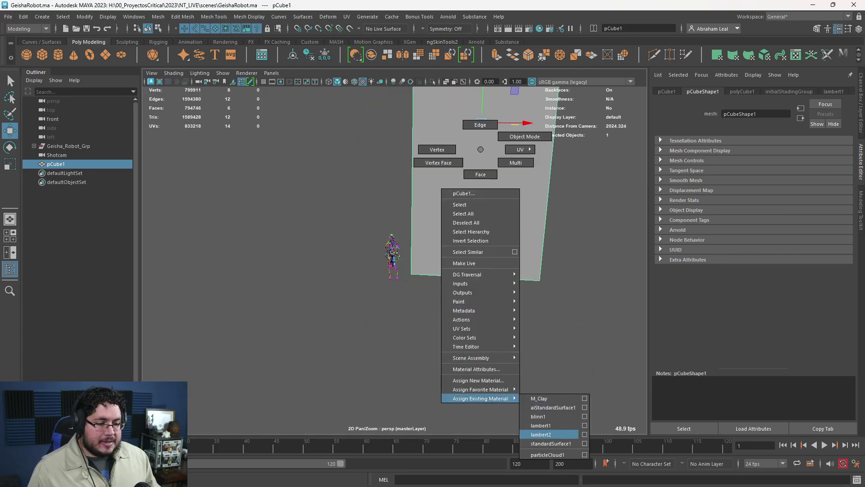
{"action": "left_click", "coordinate": [547, 434]}
{"action": "left_click", "coordinate": [451, 329]}
- Compare the checker scale on the block and the robot, and examine the block's texture sharpness up close
{"action": "left_click_drag", "start_coordinate": [451, 315], "coordinate": [415, 348], "text": "alt"}
{"action": "right_click_drag", "start_coordinate": [415, 315], "coordinate": [491, 316], "text": "alt"}
{"action": "left_click_drag", "start_coordinate": [424, 288], "coordinate": [473, 280], "text": "alt"}
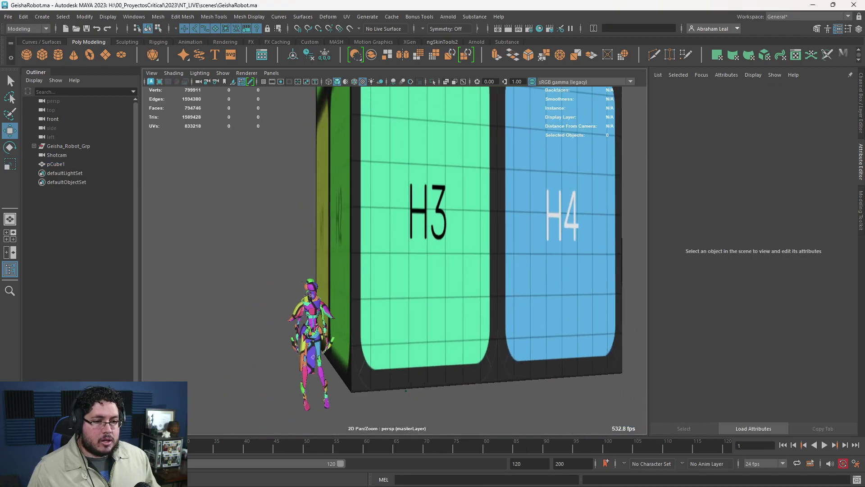
{"action": "right_click_drag", "start_coordinate": [428, 279], "coordinate": [541, 279], "text": "alt"}
{"action": "mouse_move", "coordinate": [563, 158]}
{"action": "middle_mouse_down", "text": "alt"}
{"action": "mouse_move", "coordinate": [356, 296]}
{"action": "mouse_move", "coordinate": [304, 347]}
{"action": "middle_mouse_up", "text": "alt"}
{"action": "right_click_drag", "start_coordinate": [406, 288], "coordinate": [487, 288], "text": "alt"}
{"action": "middle_click_drag", "start_coordinate": [541, 289], "coordinate": [334, 297], "text": "alt"}
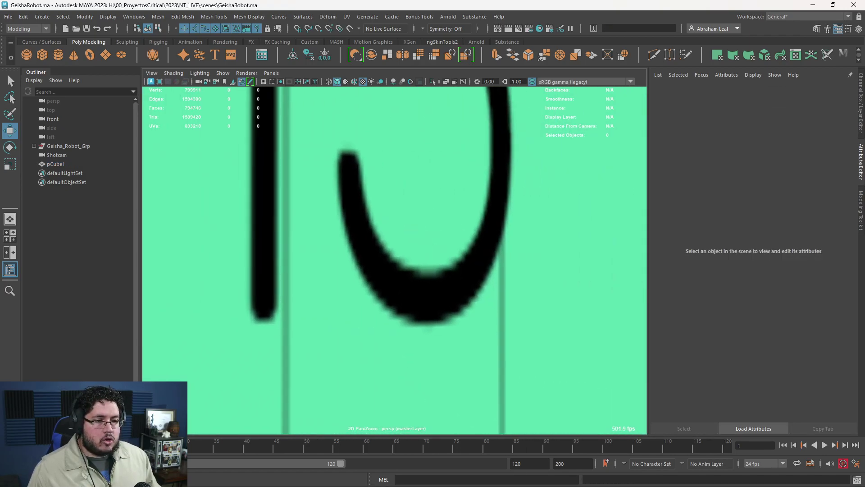
- Examine the edge sharpness of the block's H3 checker label up close and the block's size beside the robot
{"action": "right_click_drag", "start_coordinate": [383, 289], "coordinate": [469, 288], "text": "alt"}
{"action": "middle_click_drag", "start_coordinate": [468, 288], "coordinate": [356, 255], "text": "alt"}
{"action": "scroll", "coordinate": [394, 262], "scroll_direction": "down", "scroll_amount": 8}
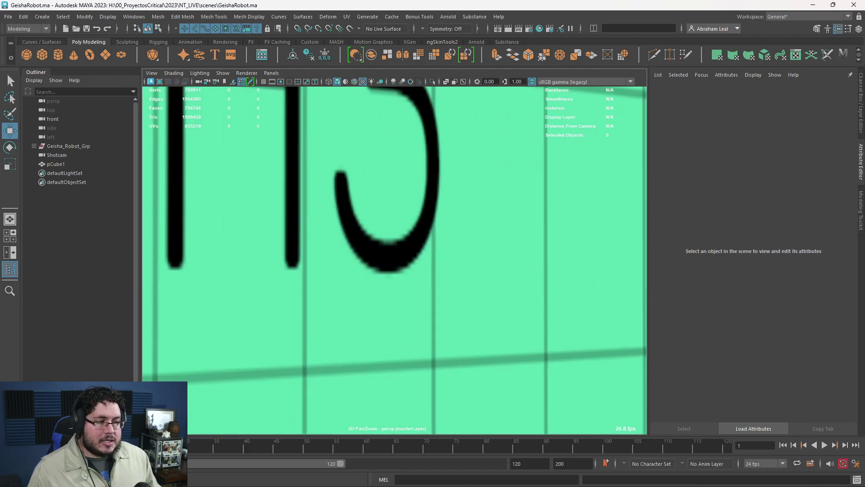
{"action": "scroll", "coordinate": [394, 261], "scroll_direction": "up", "scroll_amount": 2}
{"action": "scroll", "coordinate": [401, 266], "scroll_direction": "down", "scroll_amount": 4}
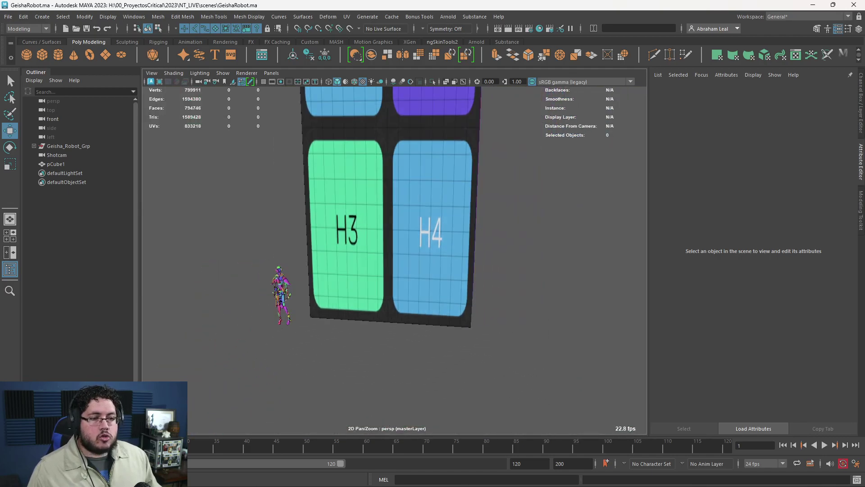
- Select all faces of the block in the UV Editor and get their texel density at a 4096 map size
{"action": "left_click", "coordinate": [405, 252]}
{"action": "middle_click_drag", "start_coordinate": [405, 252], "coordinate": [427, 272], "text": "alt"}
{"action": "scroll", "coordinate": [427, 272], "scroll_direction": "down", "scroll_amount": 5}
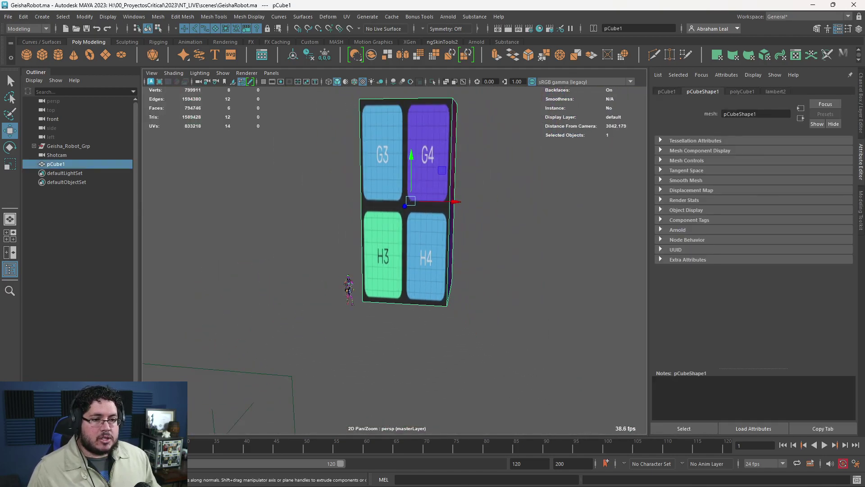
{"action": "left_click", "coordinate": [347, 16]}
{"action": "left_click", "coordinate": [374, 34]}
{"action": "right_click_drag", "start_coordinate": [338, 238], "coordinate": [308, 214]}
{"action": "scroll", "coordinate": [309, 212], "scroll_direction": "down", "scroll_amount": 3}
{"action": "left_click_drag", "start_coordinate": [434, 135], "coordinate": [200, 364]}
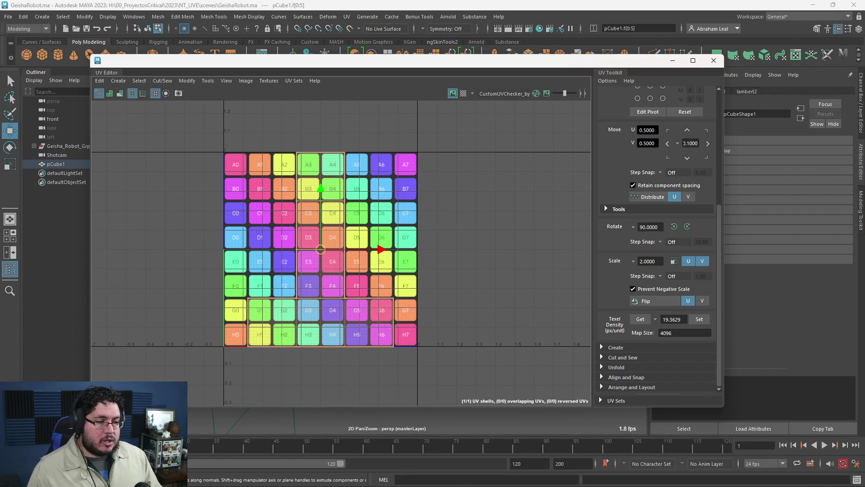
{"action": "left_click", "coordinate": [641, 319]}
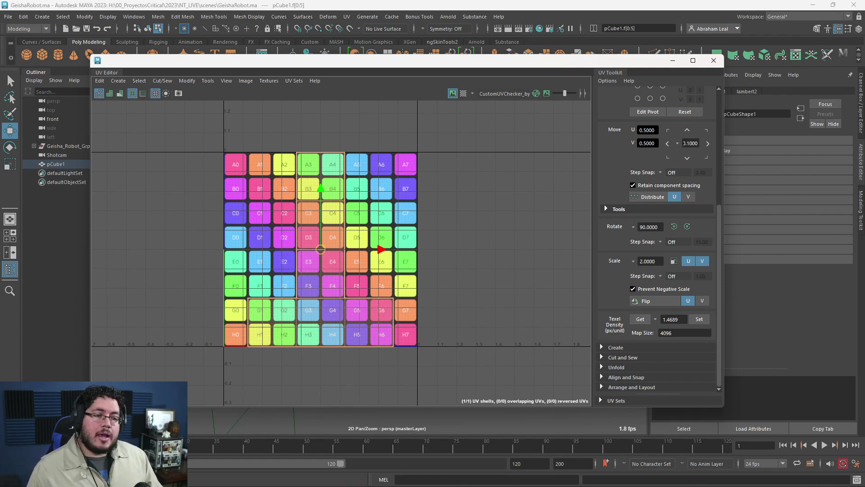
- Put the UV Editor away, clear the selection and examine the block's H3 tile up close and from afar
{"action": "left_click", "coordinate": [673, 60]}
{"action": "scroll", "coordinate": [397, 225], "scroll_direction": "up", "scroll_amount": 3}
{"action": "left_click_drag", "start_coordinate": [397, 226], "coordinate": [433, 223], "text": "alt"}
{"action": "scroll", "coordinate": [433, 223], "scroll_direction": "down", "scroll_amount": 2}
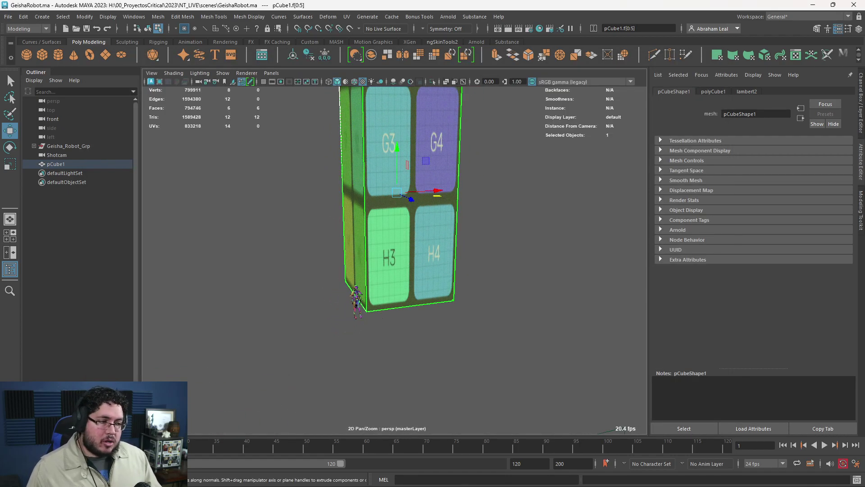
{"action": "left_click_drag", "start_coordinate": [406, 226], "coordinate": [415, 261], "text": "alt"}
{"action": "scroll", "coordinate": [394, 260], "scroll_direction": "up", "scroll_amount": 3}
{"action": "scroll", "coordinate": [496, 250], "scroll_direction": "up", "scroll_amount": 3}
{"action": "left_click", "coordinate": [496, 252]}
{"action": "scroll", "coordinate": [450, 252], "scroll_direction": "up", "scroll_amount": 4}
{"action": "scroll", "coordinate": [394, 260], "scroll_direction": "up", "scroll_amount": 6}
{"action": "scroll", "coordinate": [394, 260], "scroll_direction": "down", "scroll_amount": 5}
{"action": "scroll", "coordinate": [395, 260], "scroll_direction": "up", "scroll_amount": 6}
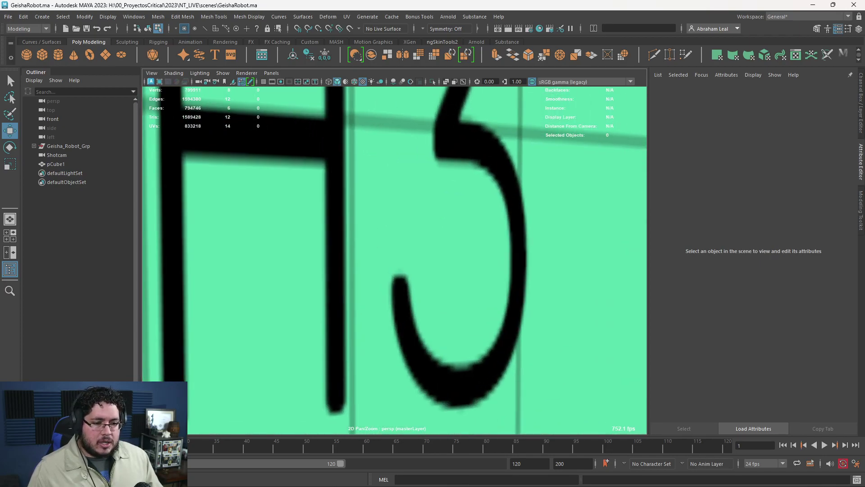
{"action": "scroll", "coordinate": [394, 252], "scroll_direction": "down", "scroll_amount": 7}
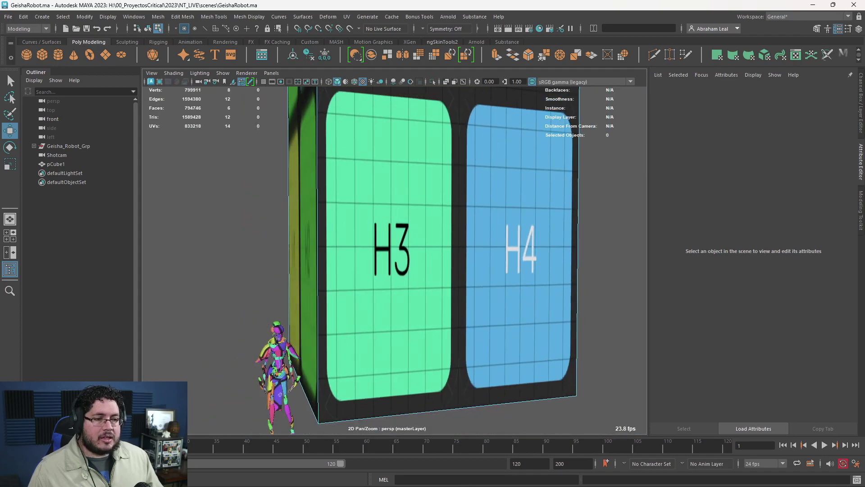
{"action": "scroll", "coordinate": [394, 252], "scroll_direction": "down", "scroll_amount": 3}
{"action": "scroll", "coordinate": [395, 252], "scroll_direction": "up", "scroll_amount": 8}
{"action": "scroll", "coordinate": [394, 252], "scroll_direction": "down", "scroll_amount": 6}
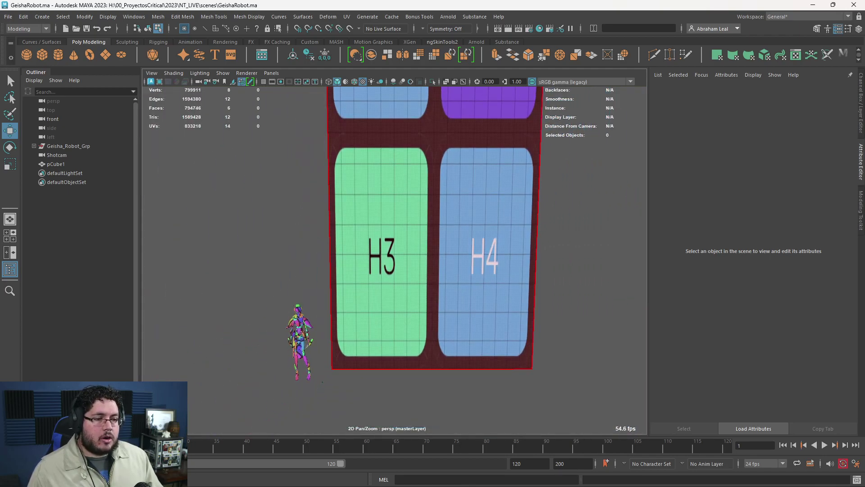
- Examine the checker texture's sharpness on the robot's face for comparison with the block
{"action": "scroll", "coordinate": [394, 252], "scroll_direction": "up", "scroll_amount": 6}
{"action": "scroll", "coordinate": [394, 252], "scroll_direction": "up", "scroll_amount": 8}
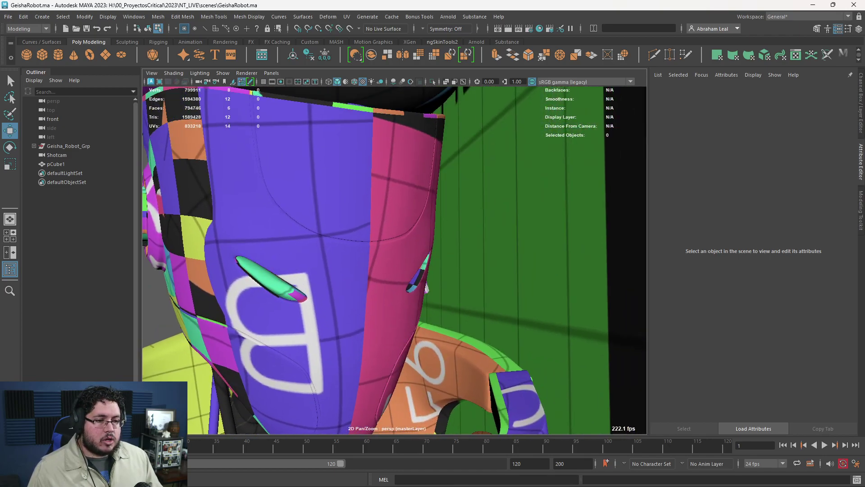
{"action": "scroll", "coordinate": [395, 252], "scroll_direction": "up", "scroll_amount": 3}
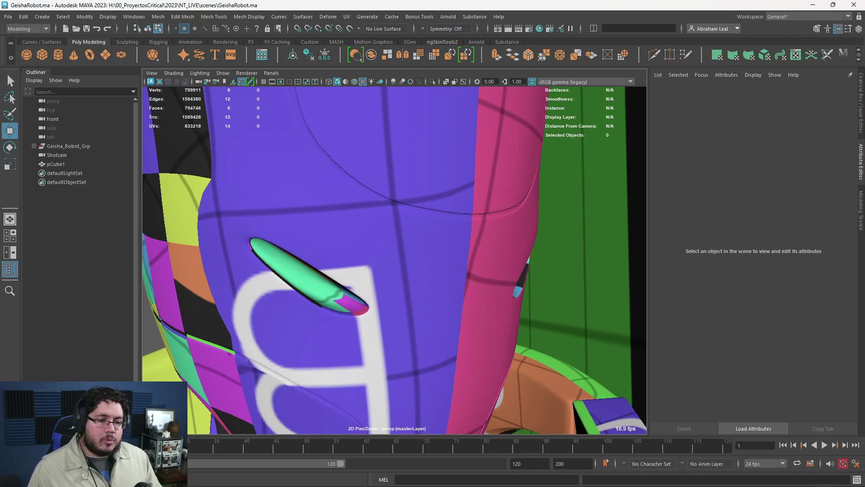
{"action": "scroll", "coordinate": [394, 252], "scroll_direction": "down", "scroll_amount": 10}
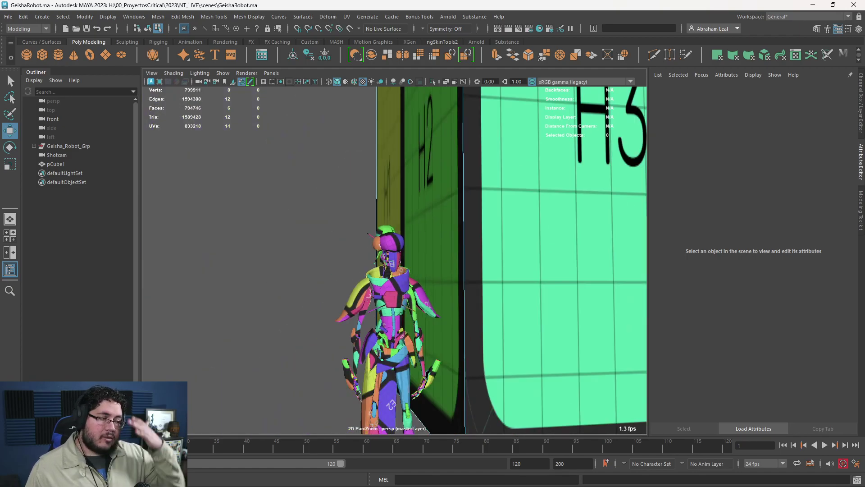
- Return the block to object mode and delete it from the scene
{"action": "right_click_drag", "start_coordinate": [429, 226], "coordinate": [475, 212]}
{"action": "left_click", "coordinate": [475, 212]}
{"action": "key", "text": "Delete"}
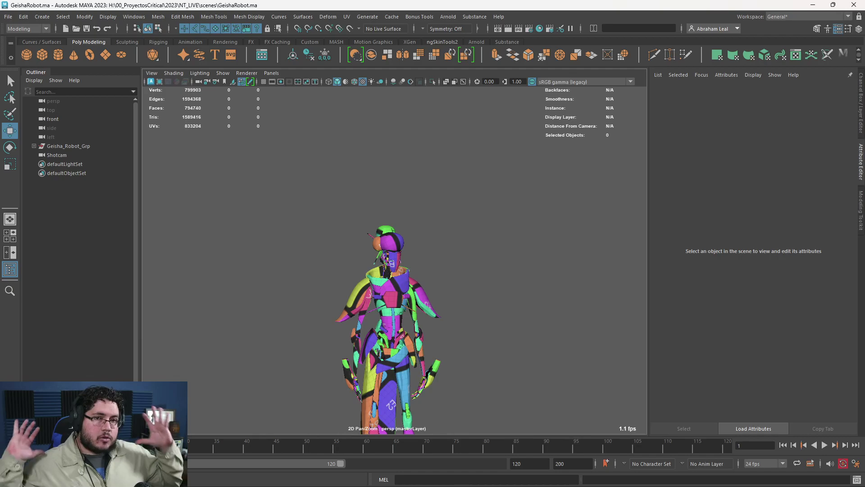
- Examine the checker's resolution on the robot's full figure, its torso parts and its face up close
{"action": "middle_click_drag", "start_coordinate": [608, 374], "coordinate": [595, 313], "text": "alt"}
{"action": "right_click_drag", "start_coordinate": [595, 313], "coordinate": [564, 342], "text": "alt"}
{"action": "middle_click_drag", "start_coordinate": [565, 342], "coordinate": [554, 297], "text": "alt"}
{"action": "left_click_drag", "start_coordinate": [555, 298], "coordinate": [570, 329], "text": "alt"}
{"action": "scroll", "coordinate": [530, 309], "scroll_direction": "up", "scroll_amount": 4}
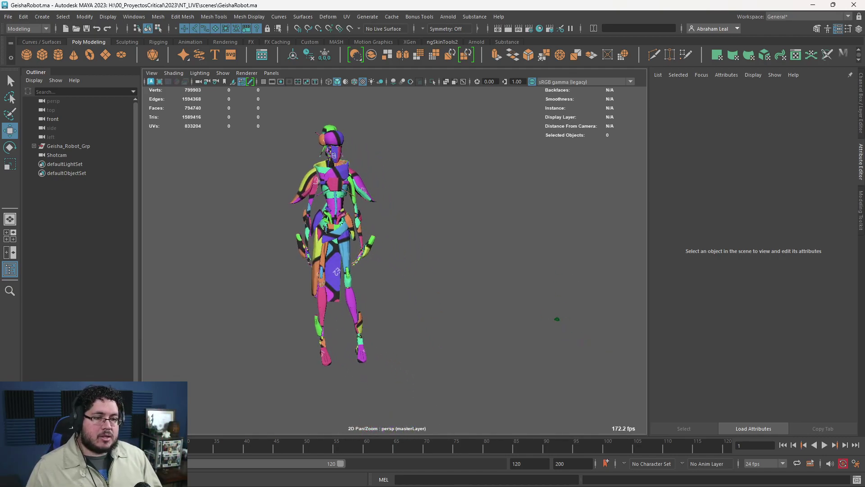
{"action": "scroll", "coordinate": [531, 251], "scroll_direction": "down", "scroll_amount": 3}
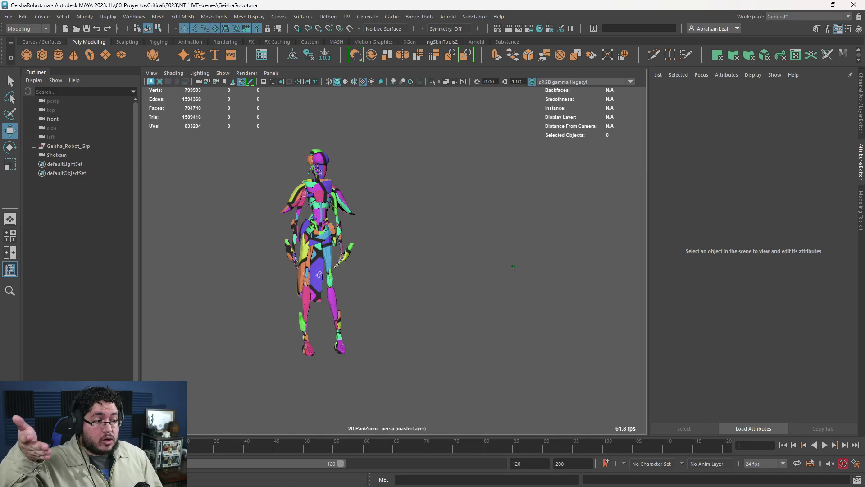
{"action": "scroll", "coordinate": [394, 260], "scroll_direction": "up", "scroll_amount": 10}
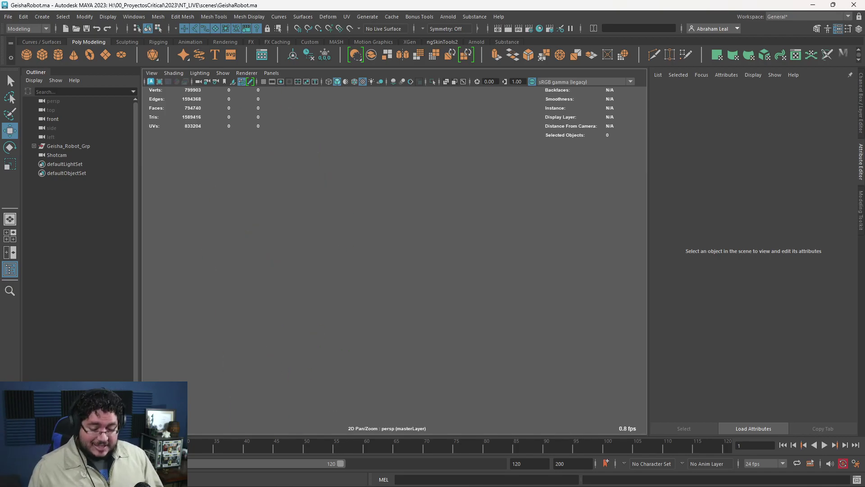
{"action": "scroll", "coordinate": [395, 260], "scroll_direction": "down", "scroll_amount": 5}
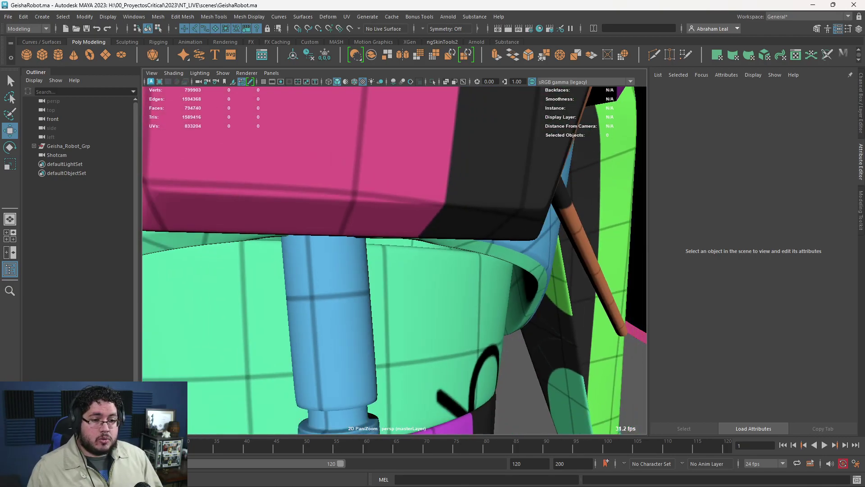
{"action": "left_click_drag", "start_coordinate": [395, 260], "coordinate": [388, 239], "text": "alt"}
{"action": "scroll", "coordinate": [395, 260], "scroll_direction": "up", "scroll_amount": 4}
{"action": "scroll", "coordinate": [395, 260], "scroll_direction": "up", "scroll_amount": 3}
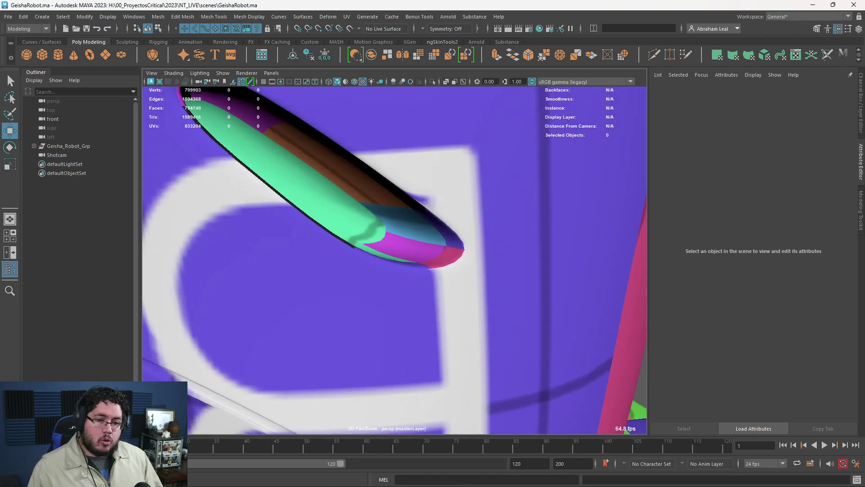
{"action": "scroll", "coordinate": [395, 260], "scroll_direction": "down", "scroll_amount": 10}
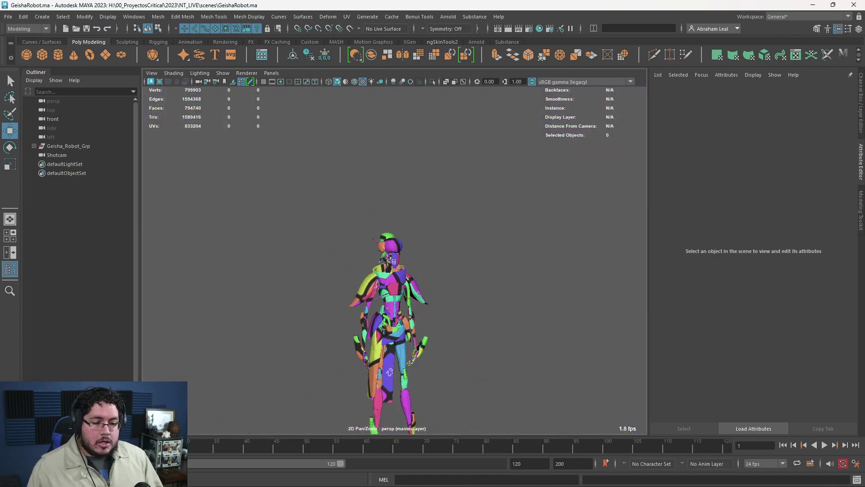
- Bring back the UV Editor and select Geisha_Robot_Grp to display the whole robot's UV layout
{"action": "middle_click_drag", "start_coordinate": [395, 260], "coordinate": [382, 193], "text": "alt"}
{"action": "key", "text": "alt+Tab"}
{"action": "scroll", "coordinate": [380, 238], "scroll_direction": "down", "scroll_amount": 4}
{"action": "right_click_drag", "start_coordinate": [382, 237], "coordinate": [360, 228]}
{"action": "left_click_drag", "start_coordinate": [381, 60], "coordinate": [382, 79]}
{"action": "left_click", "coordinate": [67, 146]}
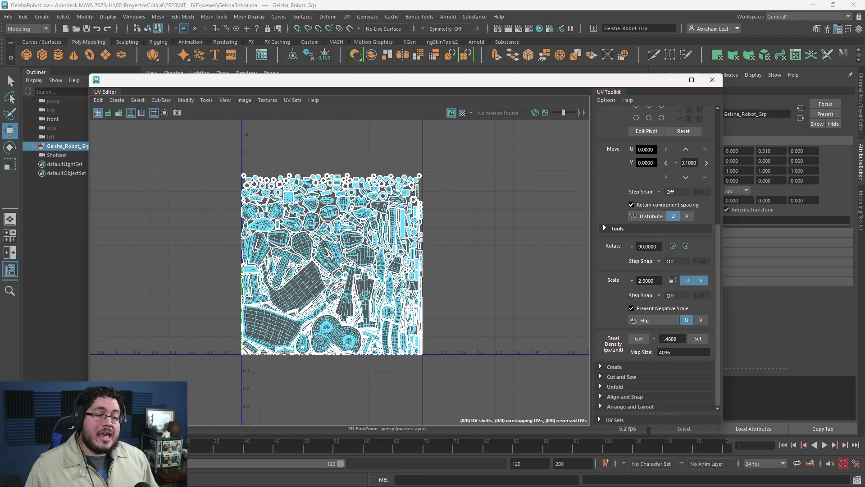
- Examine the robot's packed UV shells in the first tile and the empty UV tiles around it
{"action": "scroll", "coordinate": [354, 287], "scroll_direction": "up", "scroll_amount": 2}
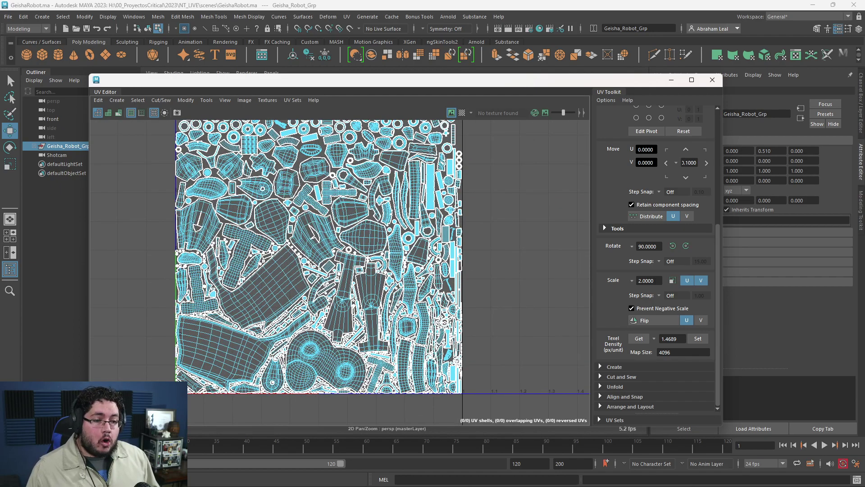
{"action": "middle_click_drag", "start_coordinate": [355, 287], "coordinate": [354, 298], "text": "alt"}
{"action": "scroll", "coordinate": [425, 310], "scroll_direction": "down", "scroll_amount": 2}
{"action": "middle_click_drag", "start_coordinate": [425, 310], "coordinate": [220, 279], "text": "alt"}
{"action": "scroll", "coordinate": [200, 260], "scroll_direction": "down", "scroll_amount": 5}
{"action": "scroll", "coordinate": [496, 242], "scroll_direction": "down", "scroll_amount": 3}
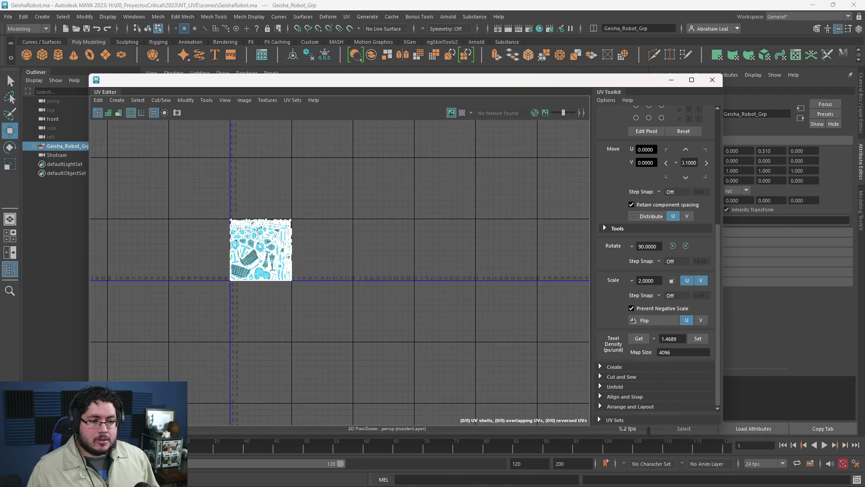
{"action": "middle_click_drag", "start_coordinate": [496, 242], "coordinate": [420, 246], "text": "alt"}
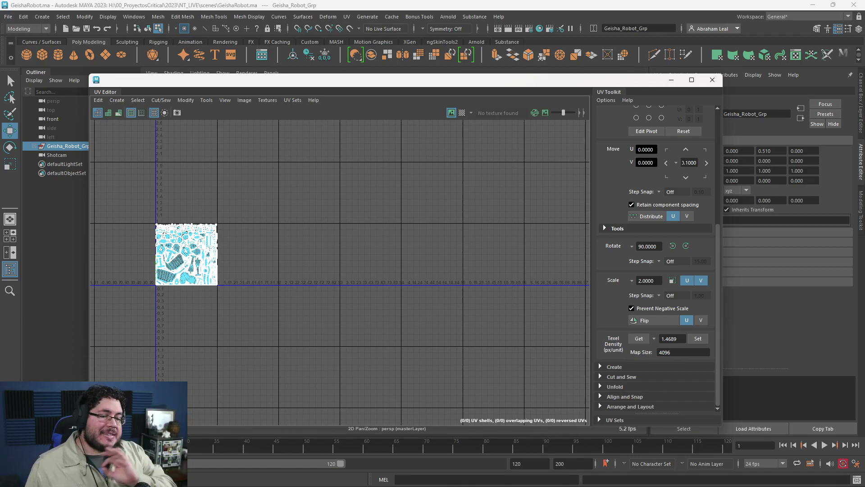
- Place the UV Editor beside the robot and select the head and hair pieces in object mode to view their UVs
{"action": "left_click_drag", "start_coordinate": [315, 80], "coordinate": [619, 119]}
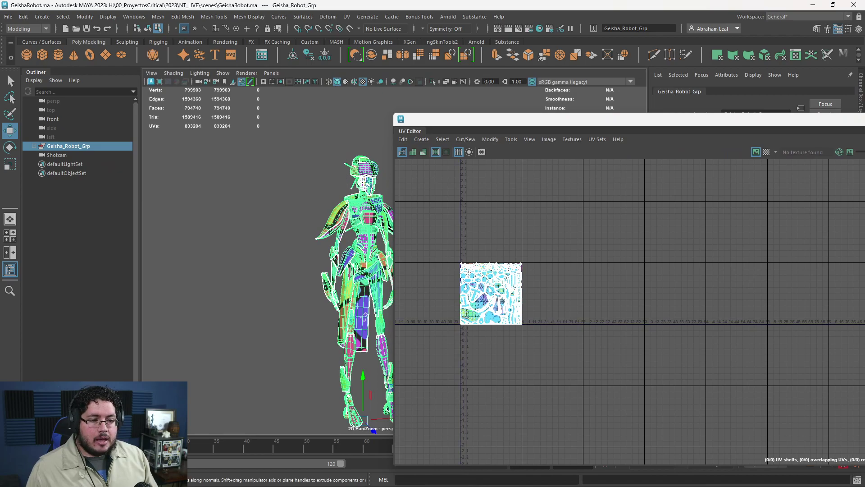
{"action": "double_click", "coordinate": [361, 161]}
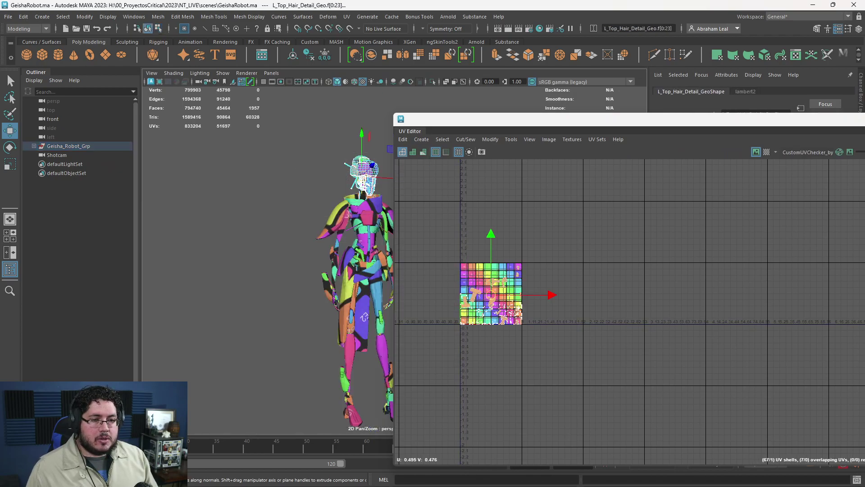
{"action": "key", "text": "F8"}
{"action": "left_click_drag", "start_coordinate": [336, 147], "coordinate": [378, 184]}
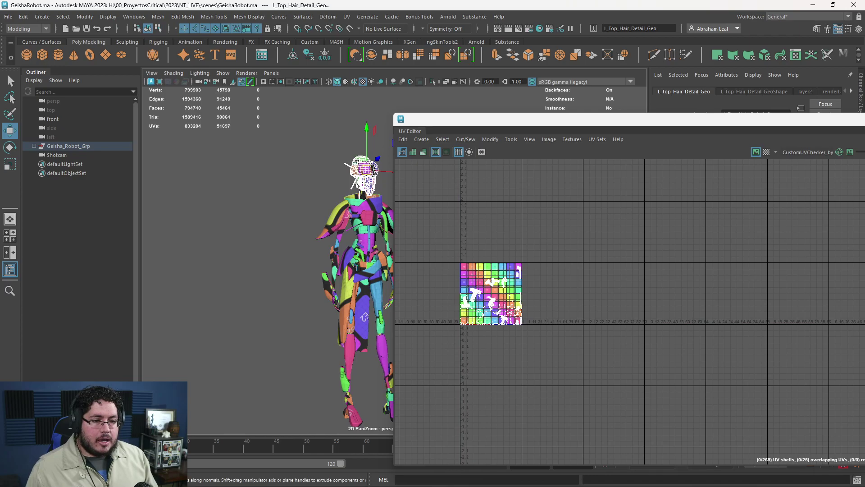
- Select the robot's right shoulder pad and arm pieces to view their UV shells, and clear the selection
{"action": "left_click_drag", "start_coordinate": [309, 202], "coordinate": [340, 256]}
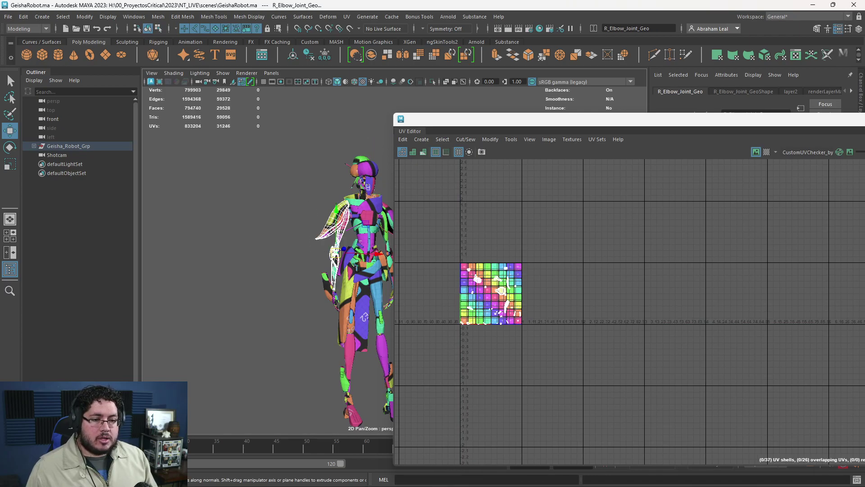
{"action": "middle_click_drag", "start_coordinate": [337, 249], "coordinate": [286, 233], "text": "alt"}
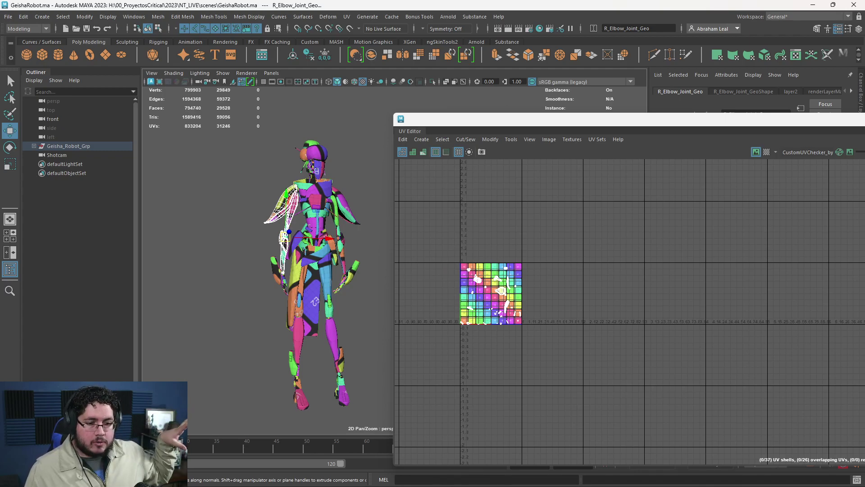
{"action": "right_click", "coordinate": [282, 207]}
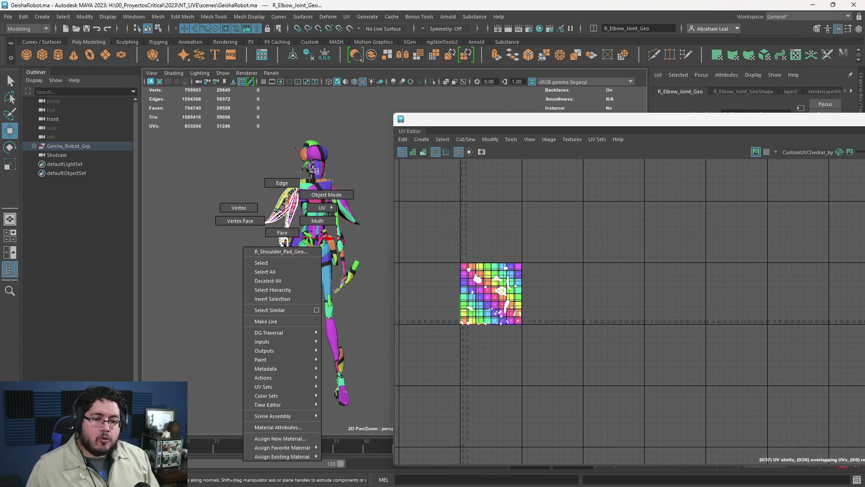
{"action": "left_click", "coordinate": [244, 189]}
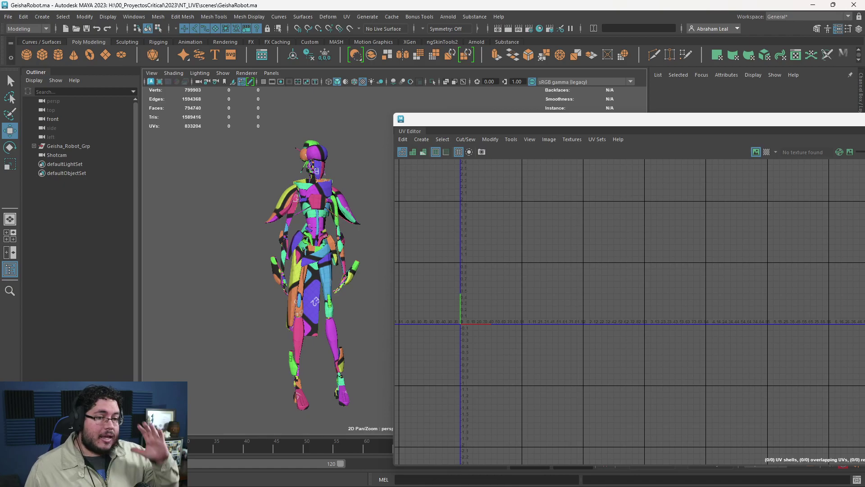
- Select every piece of the robot, switch to UV component selection, and select all of their UV shells
{"action": "scroll", "coordinate": [495, 287], "scroll_direction": "down", "scroll_amount": 2}
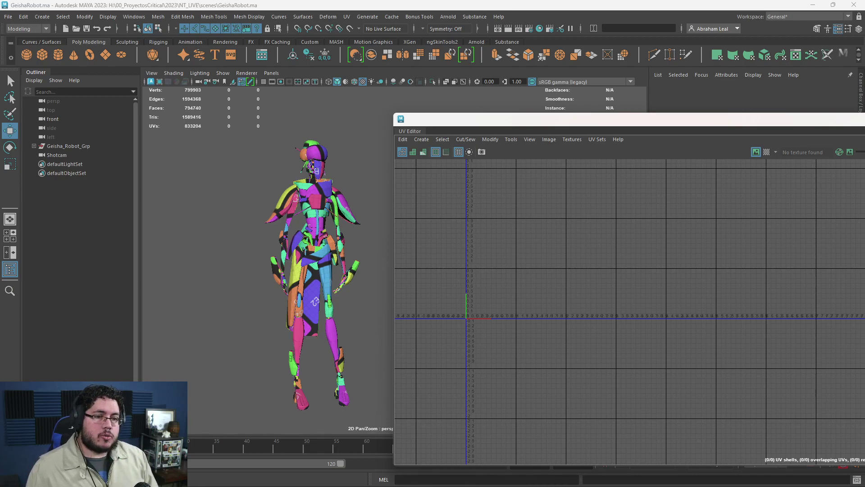
{"action": "middle_click_drag", "start_coordinate": [351, 189], "coordinate": [320, 172], "text": "alt"}
{"action": "left_click_drag", "start_coordinate": [354, 120], "coordinate": [194, 424]}
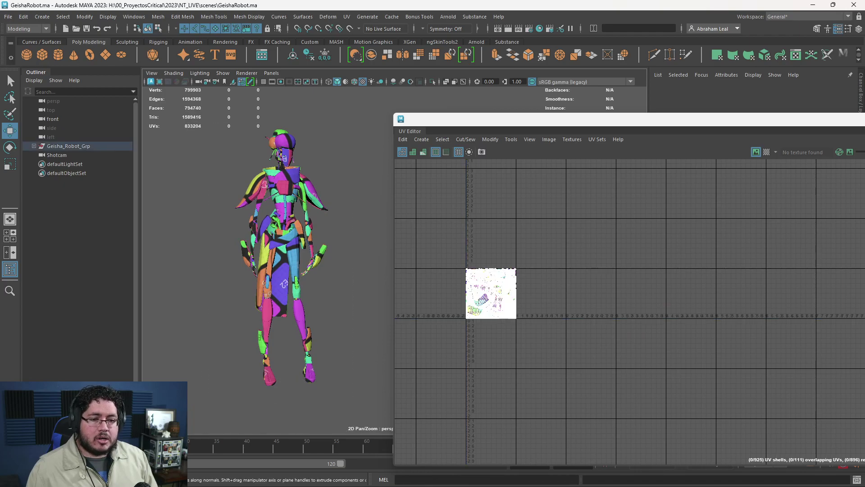
{"action": "right_click_drag", "start_coordinate": [508, 369], "coordinate": [525, 387]}
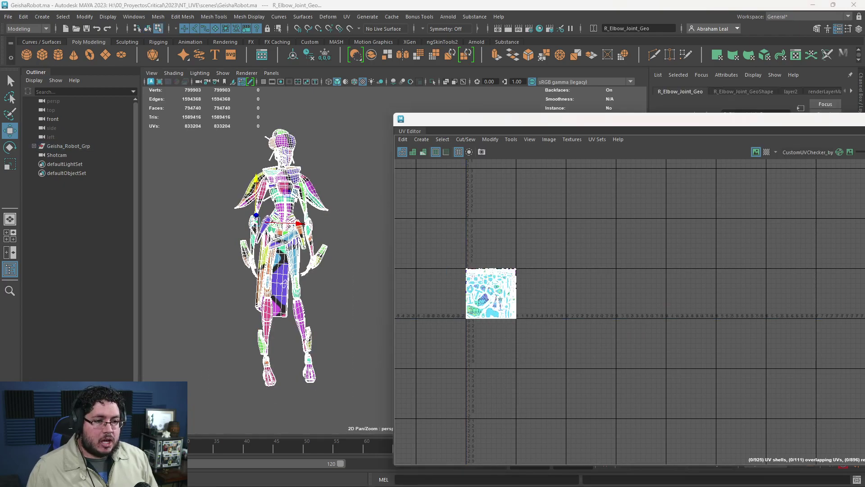
{"action": "left_click_drag", "start_coordinate": [544, 348], "coordinate": [444, 247]}
- Lay out all selected UV shells across several tiles, with Tiles U set to 5 and V set to 2
{"action": "left_click", "coordinate": [511, 139]}
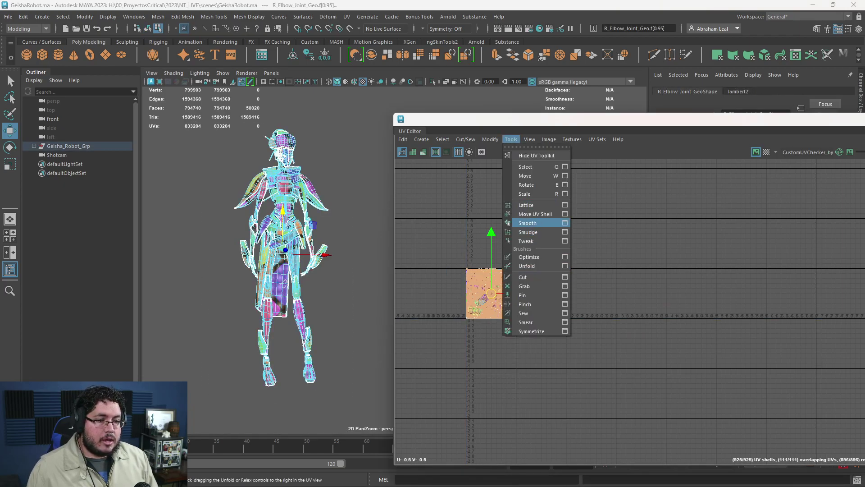
{"action": "left_click", "coordinate": [490, 139]}
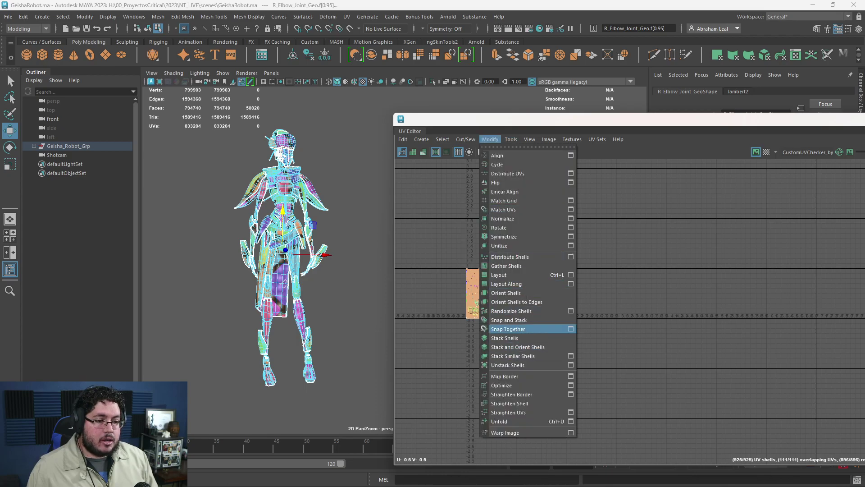
{"action": "left_click", "coordinate": [571, 275]}
{"action": "left_click_drag", "start_coordinate": [271, 114], "coordinate": [440, 75]}
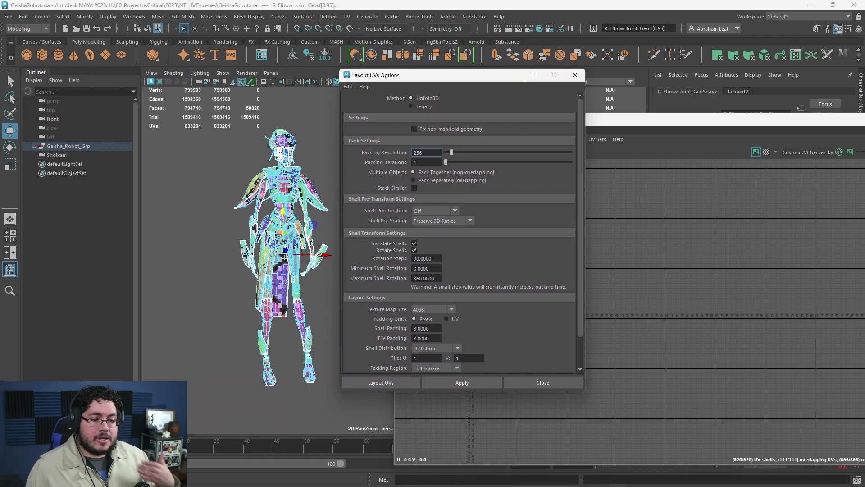
{"action": "double_click", "coordinate": [419, 357]}
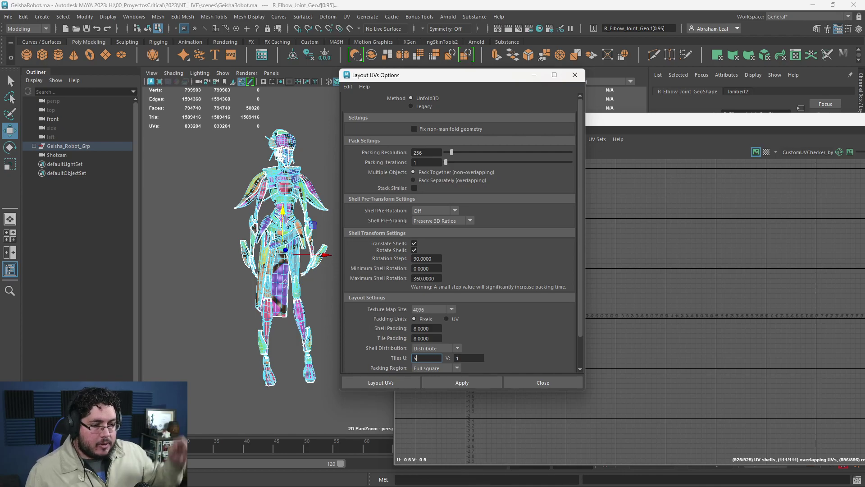
{"action": "key", "text": "Tab"}
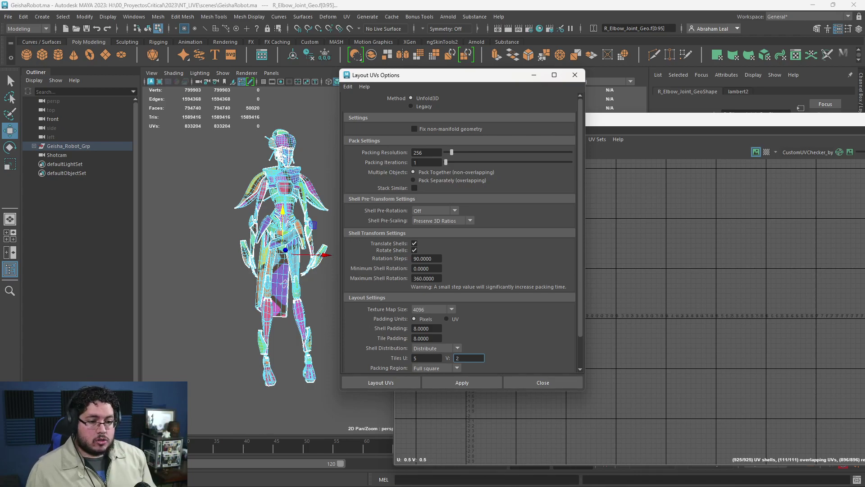
{"action": "left_click", "coordinate": [381, 382]}
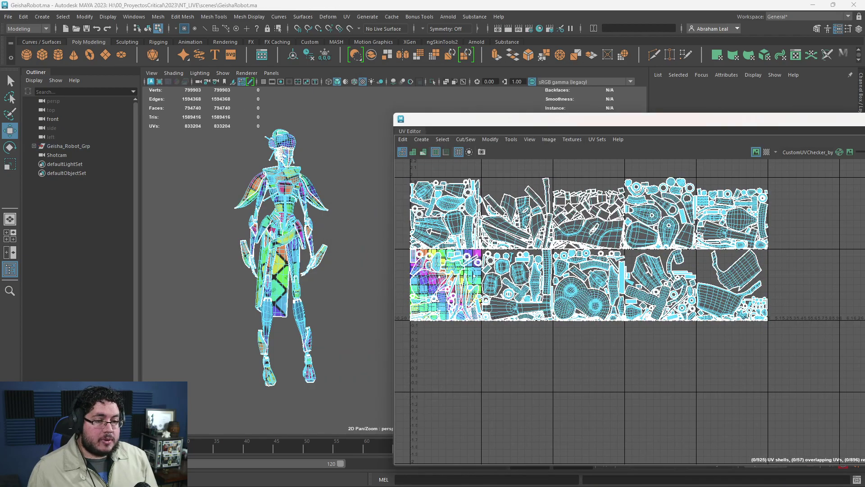
- Examine how the robot's UV shells are distributed over the two rows of five UV tiles
{"action": "middle_click_drag", "start_coordinate": [584, 318], "coordinate": [559, 348], "text": "alt"}
{"action": "right_click_drag", "start_coordinate": [559, 348], "coordinate": [766, 373], "text": "alt"}
{"action": "middle_click_drag", "start_coordinate": [766, 374], "coordinate": [631, 401], "text": "alt"}
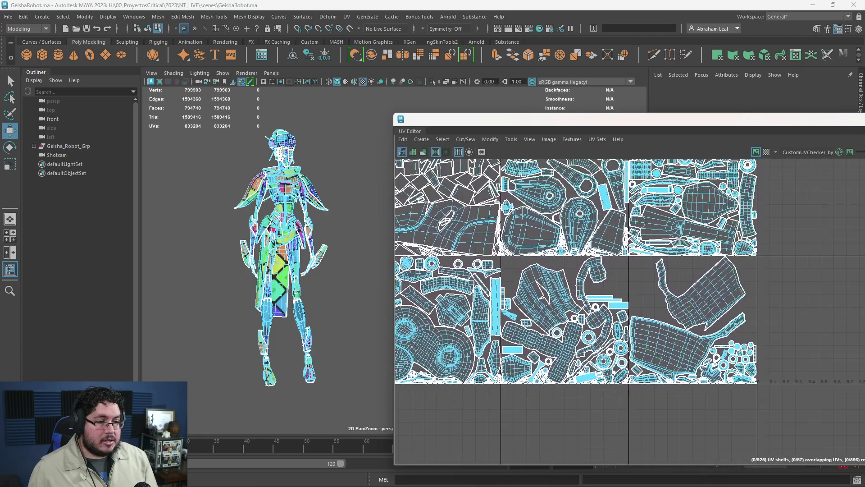
{"action": "right_click_drag", "start_coordinate": [631, 401], "coordinate": [595, 400], "text": "alt"}
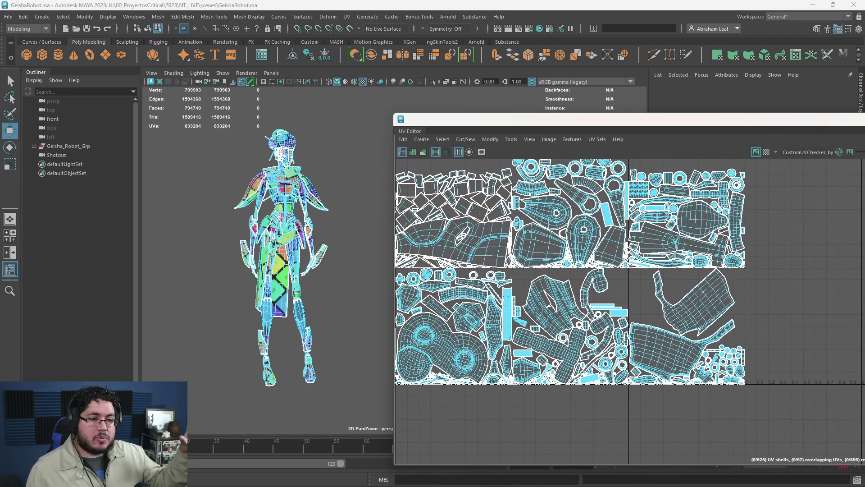
{"action": "middle_click_drag", "start_coordinate": [618, 169], "coordinate": [590, 215], "text": "alt"}
{"action": "right_click_drag", "start_coordinate": [590, 214], "coordinate": [660, 217], "text": "alt"}
{"action": "middle_click_drag", "start_coordinate": [660, 216], "coordinate": [755, 241], "text": "alt"}
{"action": "right_click_drag", "start_coordinate": [755, 241], "coordinate": [730, 241], "text": "alt"}
{"action": "middle_click_drag", "start_coordinate": [604, 294], "coordinate": [526, 242], "text": "alt"}
{"action": "right_click_drag", "start_coordinate": [525, 242], "coordinate": [409, 263], "text": "alt"}
{"action": "middle_click_drag", "start_coordinate": [409, 263], "coordinate": [548, 238], "text": "alt"}
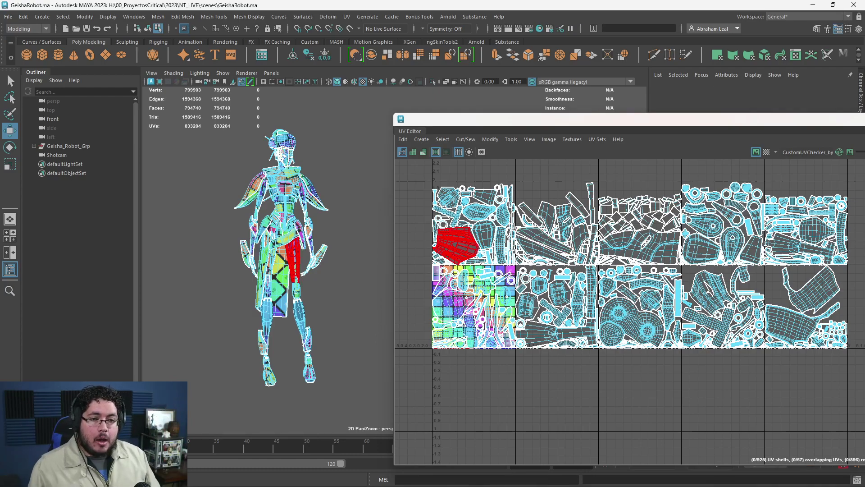
- Return to object mode, select the robot's face mask and isolate it
{"action": "right_click_drag", "start_coordinate": [291, 251], "coordinate": [313, 231]}
{"action": "left_click", "coordinate": [289, 174]}
{"action": "left_click", "coordinate": [336, 194]}
{"action": "middle_click_drag", "start_coordinate": [327, 194], "coordinate": [355, 276], "text": "alt"}
{"action": "right_click_drag", "start_coordinate": [311, 275], "coordinate": [374, 282], "text": "alt"}
{"action": "middle_click_drag", "start_coordinate": [203, 243], "coordinate": [356, 298], "text": "alt"}
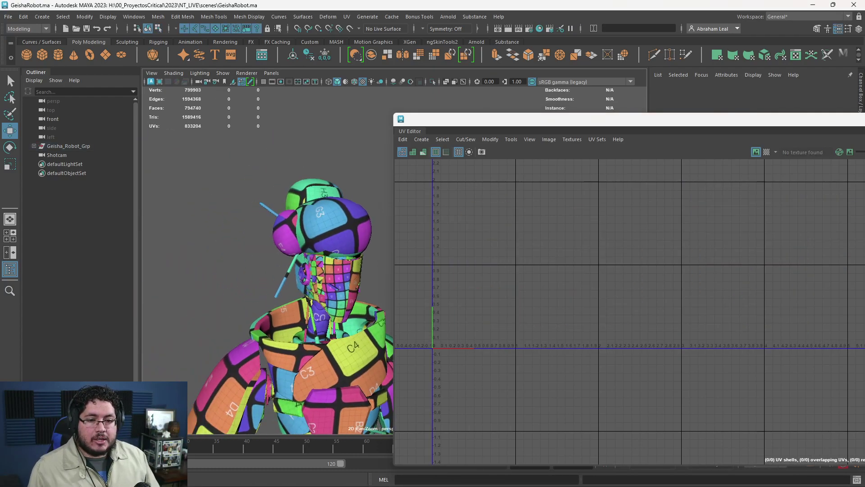
{"action": "right_click_drag", "start_coordinate": [316, 279], "coordinate": [381, 288], "text": "alt"}
{"action": "middle_click_drag", "start_coordinate": [257, 334], "coordinate": [352, 245], "text": "alt"}
{"action": "mouse_move", "coordinate": [279, 266]}
{"action": "right_mouse_down", "text": "alt"}
{"action": "mouse_move", "coordinate": [347, 280]}
{"action": "mouse_move", "coordinate": [279, 266]}
{"action": "right_mouse_up", "text": "alt"}
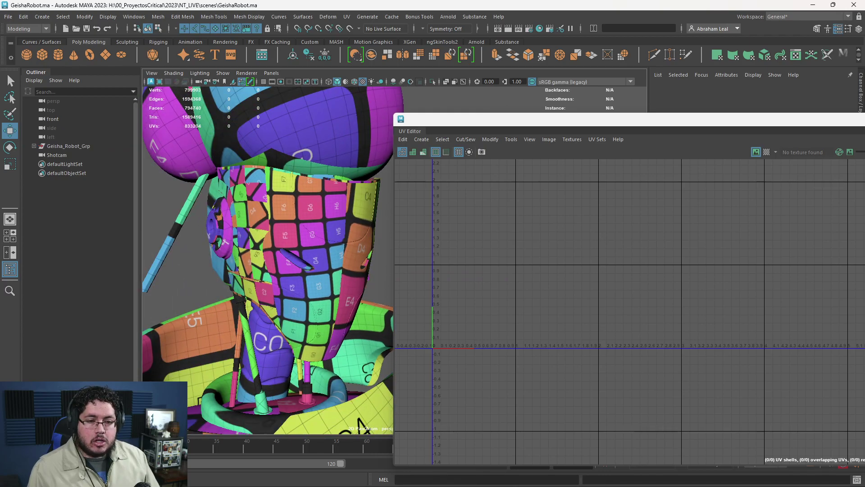
{"action": "left_click", "coordinate": [298, 271]}
{"action": "right_click_drag", "start_coordinate": [240, 303], "coordinate": [216, 300], "text": "alt"}
{"action": "key", "text": "ctrl+1"}
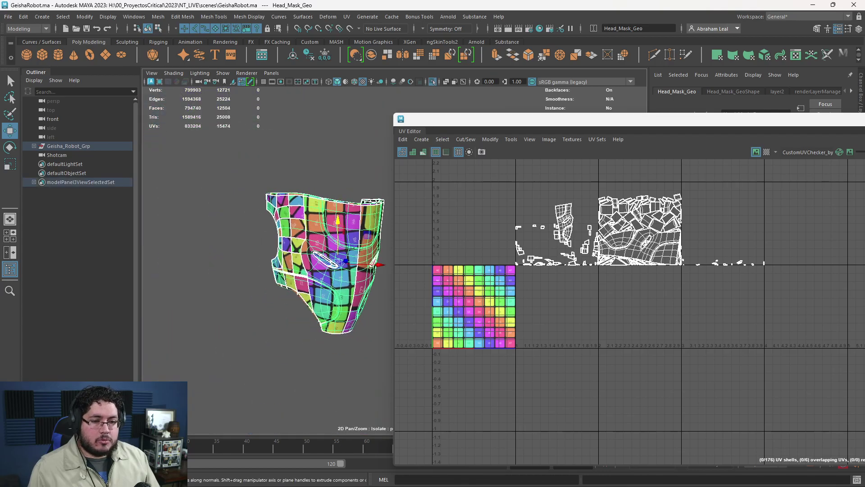
- Apply a planar UV projection to the isolated face mask, select its UVs and unfold them
{"action": "key", "text": "f"}
{"action": "left_click_drag", "start_coordinate": [225, 293], "coordinate": [356, 291], "text": "alt"}
{"action": "middle_click_drag", "start_coordinate": [357, 291], "coordinate": [266, 297], "text": "alt"}
{"action": "left_click_drag", "start_coordinate": [271, 295], "coordinate": [193, 316], "text": "alt"}
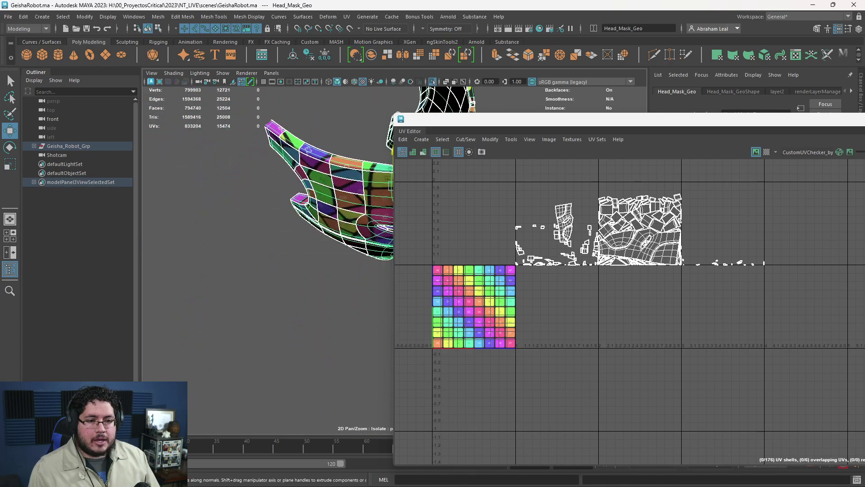
{"action": "middle_click_drag", "start_coordinate": [306, 271], "coordinate": [225, 306], "text": "alt"}
{"action": "left_click_drag", "start_coordinate": [252, 311], "coordinate": [253, 288], "text": "alt"}
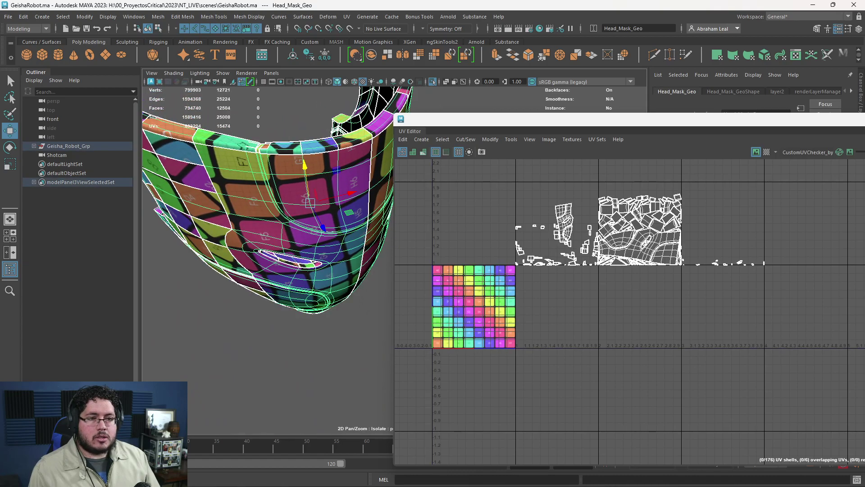
{"action": "left_click", "coordinate": [346, 16]}
{"action": "left_click", "coordinate": [364, 127]}
{"action": "left_click_drag", "start_coordinate": [415, 244], "coordinate": [566, 375]}
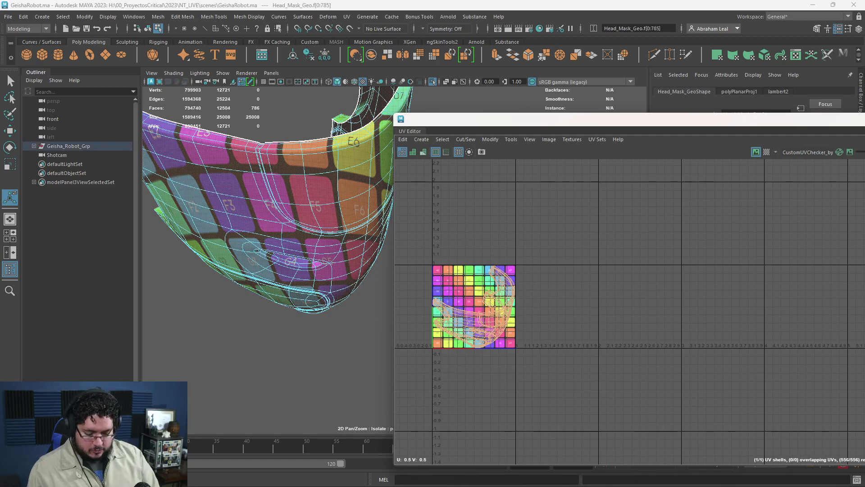
{"action": "key", "text": "ctrl+u"}
- Check the mask's checker pattern, return to object mode and end the isolation to show the whole robot
{"action": "scroll", "coordinate": [544, 334], "scroll_direction": "up", "scroll_amount": 3}
{"action": "left_click", "coordinate": [543, 334]}
{"action": "left_click_drag", "start_coordinate": [292, 279], "coordinate": [293, 202], "text": "alt"}
{"action": "scroll", "coordinate": [315, 243], "scroll_direction": "up", "scroll_amount": 2}
{"action": "right_click_drag", "start_coordinate": [442, 294], "coordinate": [485, 293]}
{"action": "scroll", "coordinate": [328, 229], "scroll_direction": "down", "scroll_amount": 5}
{"action": "right_click_drag", "start_coordinate": [328, 230], "coordinate": [363, 217]}
{"action": "key", "text": "q"}
{"action": "left_click", "coordinate": [352, 133]}
{"action": "left_click", "coordinate": [334, 207]}
{"action": "key", "text": "ctrl+1"}
- Frame the robot's full body and select the left lower leg to display its UV shells
{"action": "scroll", "coordinate": [316, 243], "scroll_direction": "down", "scroll_amount": 4}
{"action": "middle_click_drag", "start_coordinate": [342, 253], "coordinate": [293, 241], "text": "alt"}
{"action": "scroll", "coordinate": [306, 243], "scroll_direction": "down", "scroll_amount": 5}
{"action": "middle_click_drag", "start_coordinate": [306, 280], "coordinate": [268, 212], "text": "alt"}
{"action": "left_click_drag", "start_coordinate": [268, 234], "coordinate": [289, 230], "text": "alt"}
{"action": "middle_click_drag", "start_coordinate": [288, 270], "coordinate": [284, 194], "text": "alt"}
{"action": "scroll", "coordinate": [289, 243], "scroll_direction": "down", "scroll_amount": 5}
{"action": "middle_click_drag", "start_coordinate": [334, 270], "coordinate": [293, 237], "text": "alt"}
{"action": "scroll", "coordinate": [293, 238], "scroll_direction": "down", "scroll_amount": 2}
{"action": "left_click", "coordinate": [333, 311]}
- Turn off smooth preview on the left lower leg and examine the pinched centre of its main UV shell
{"action": "middle_click_drag", "start_coordinate": [644, 288], "coordinate": [471, 296], "text": "alt"}
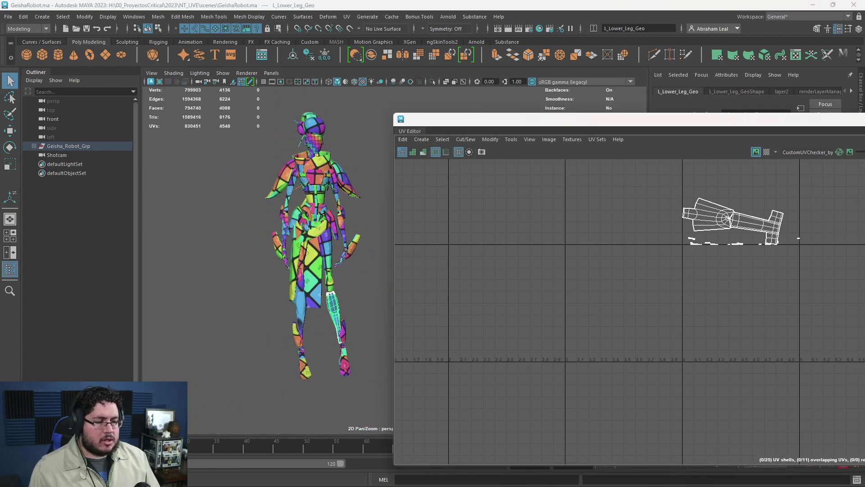
{"action": "right_click_drag", "start_coordinate": [757, 253], "coordinate": [807, 244], "text": "alt"}
{"action": "middle_click_drag", "start_coordinate": [676, 195], "coordinate": [642, 338], "text": "alt"}
{"action": "right_click_drag", "start_coordinate": [642, 338], "coordinate": [703, 336], "text": "alt"}
{"action": "scroll", "coordinate": [631, 311], "scroll_direction": "down", "scroll_amount": 5}
{"action": "key", "text": "1"}
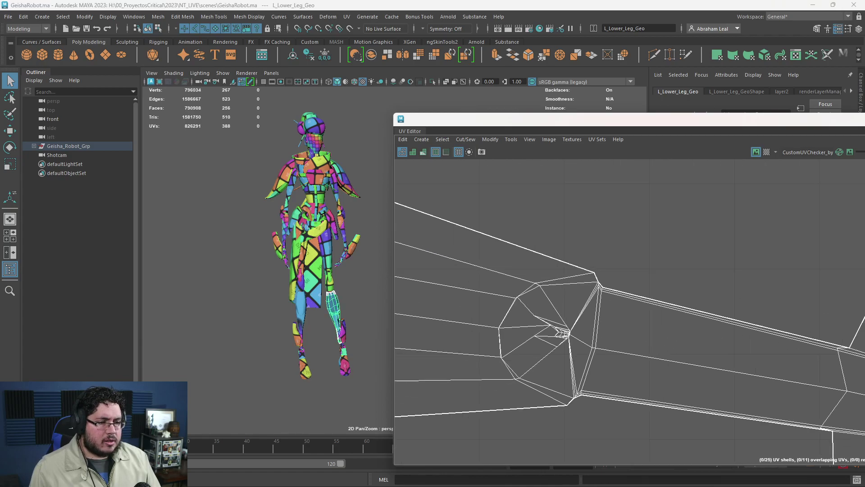
{"action": "right_click_drag", "start_coordinate": [564, 321], "coordinate": [586, 279], "text": "alt"}
- Select the right lower leg and compare its checker pattern and UV shells with the other leg
{"action": "right_click_drag", "start_coordinate": [288, 279], "coordinate": [351, 279], "text": "alt"}
{"action": "scroll", "coordinate": [289, 271], "scroll_direction": "down", "scroll_amount": 4}
{"action": "middle_click_drag", "start_coordinate": [270, 279], "coordinate": [325, 262], "text": "alt"}
{"action": "right_click_drag", "start_coordinate": [289, 270], "coordinate": [329, 270], "text": "alt"}
{"action": "middle_click_drag", "start_coordinate": [279, 289], "coordinate": [303, 259], "text": "alt"}
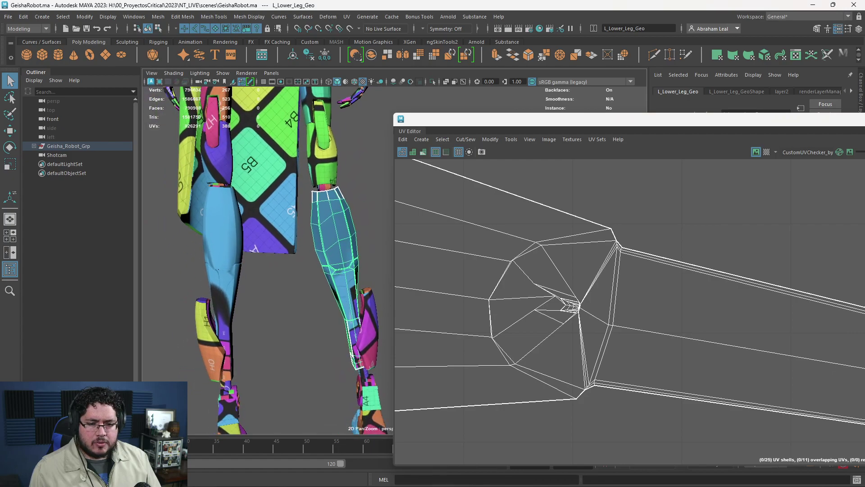
{"action": "right_click_drag", "start_coordinate": [298, 270], "coordinate": [334, 270], "text": "alt"}
{"action": "middle_click_drag", "start_coordinate": [234, 252], "coordinate": [311, 223], "text": "alt"}
{"action": "left_click", "coordinate": [254, 198]}
{"action": "right_click_drag", "start_coordinate": [280, 225], "coordinate": [243, 229], "text": "alt"}
{"action": "right_click_drag", "start_coordinate": [288, 253], "coordinate": [250, 254], "text": "alt"}
{"action": "right_click_drag", "start_coordinate": [538, 297], "coordinate": [493, 312], "text": "alt"}
{"action": "middle_click_drag", "start_coordinate": [518, 307], "coordinate": [463, 323], "text": "alt"}
- Add the left lower leg to the selection and isolate both lower legs
{"action": "middle_click_drag", "start_coordinate": [352, 235], "coordinate": [253, 250], "text": "alt"}
{"action": "left_click", "coordinate": [318, 230], "text": "shift"}
{"action": "key", "text": "ctrl+1"}
{"action": "left_click_drag", "start_coordinate": [288, 243], "coordinate": [334, 288], "text": "alt"}
{"action": "key", "text": "f"}
{"action": "middle_click_drag", "start_coordinate": [342, 280], "coordinate": [261, 244], "text": "alt"}
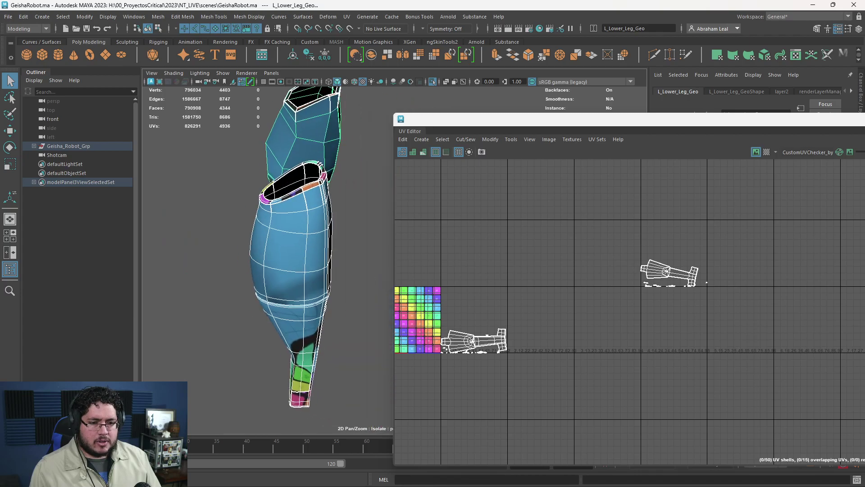
- Cut the right lower leg's UVs along the edge loop that follows the groove around the calf
{"action": "right_click_drag", "start_coordinate": [261, 244], "coordinate": [293, 248], "text": "alt"}
{"action": "left_click_drag", "start_coordinate": [257, 261], "coordinate": [334, 230], "text": "alt"}
{"action": "right_click_drag", "start_coordinate": [298, 216], "coordinate": [338, 221], "text": "alt"}
{"action": "middle_click_drag", "start_coordinate": [334, 189], "coordinate": [287, 226], "text": "alt"}
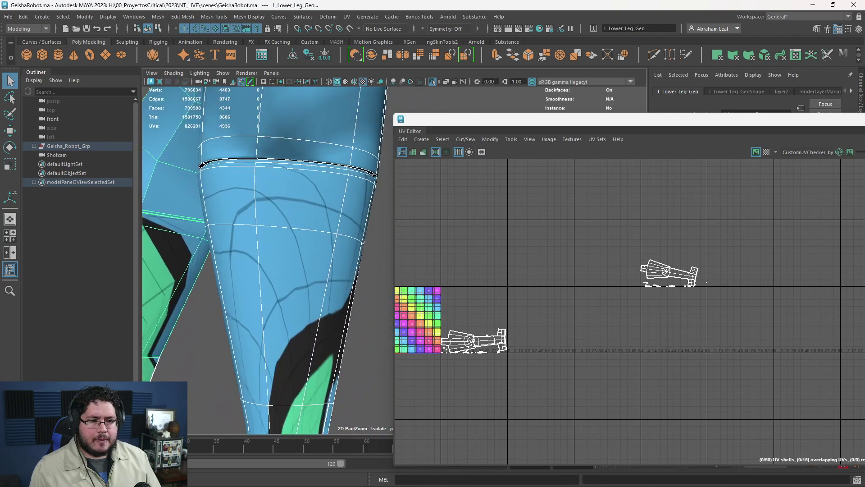
{"action": "middle_click_drag", "start_coordinate": [270, 180], "coordinate": [303, 257], "text": "alt"}
{"action": "right_click_drag", "start_coordinate": [293, 252], "coordinate": [309, 240], "text": "alt"}
{"action": "double_click", "coordinate": [308, 239]}
{"action": "left_click_drag", "start_coordinate": [309, 238], "coordinate": [320, 257], "text": "alt"}
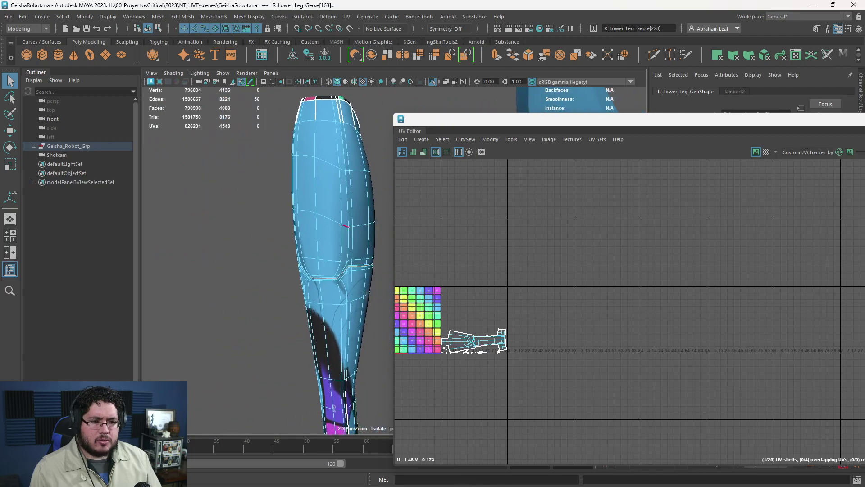
{"action": "left_click", "coordinate": [347, 17]}
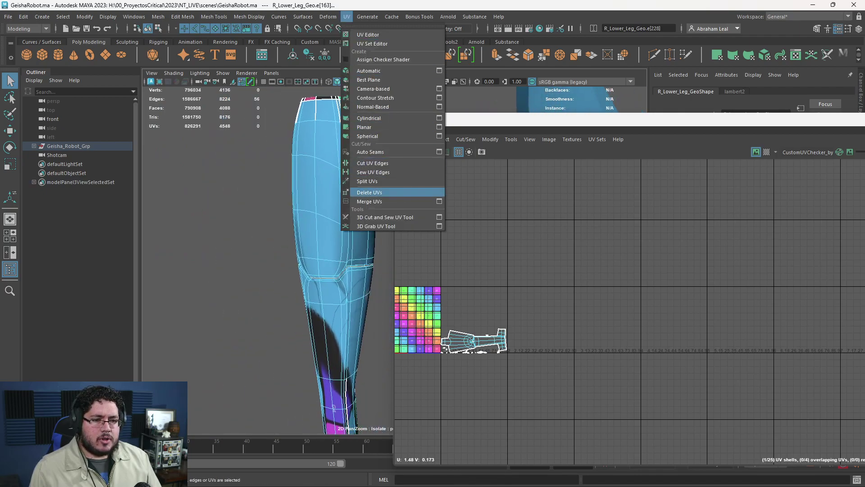
{"action": "left_click", "coordinate": [356, 163]}
- Switch the left lower leg to edge selection and turn its smooth preview back on
{"action": "left_click_drag", "start_coordinate": [336, 196], "coordinate": [255, 207], "text": "alt"}
{"action": "left_click", "coordinate": [257, 212]}
{"action": "right_click_drag", "start_coordinate": [301, 221], "coordinate": [301, 194]}
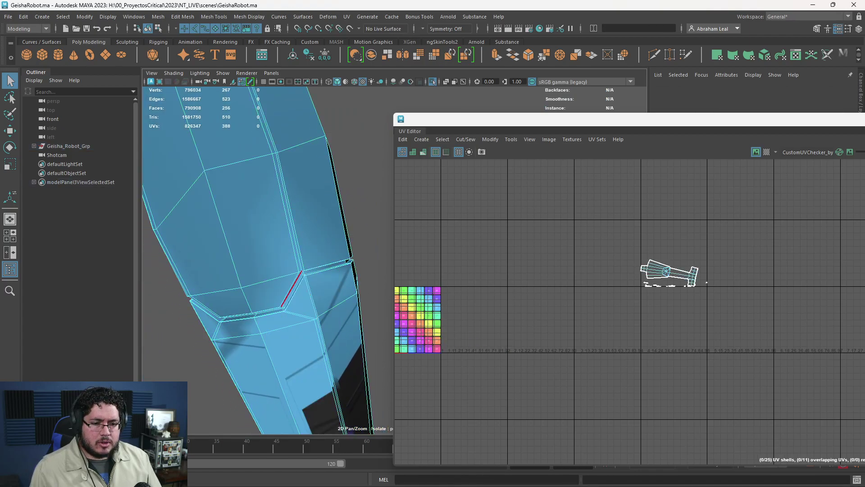
{"action": "left_click", "coordinate": [294, 291]}
{"action": "left_click_drag", "start_coordinate": [338, 305], "coordinate": [311, 284], "text": "alt"}
{"action": "key", "text": "3"}
{"action": "right_click_drag", "start_coordinate": [270, 289], "coordinate": [307, 289], "text": "alt"}
- Select the edge loop along the left lower leg's calf groove and cut its UV edges
{"action": "left_click", "coordinate": [265, 291]}
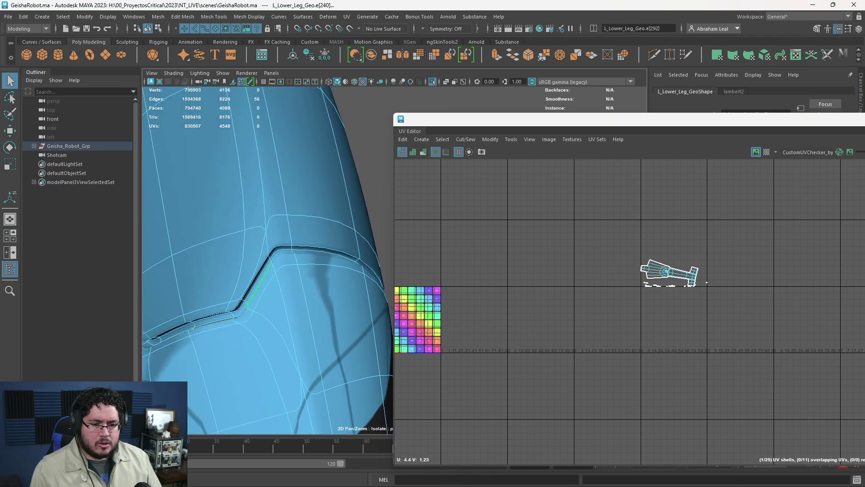
{"action": "double_click", "coordinate": [260, 285]}
{"action": "right_click_drag", "start_coordinate": [360, 289], "coordinate": [329, 288], "text": "alt"}
{"action": "left_click_drag", "start_coordinate": [329, 289], "coordinate": [342, 285], "text": "alt"}
{"action": "left_click", "coordinate": [367, 17]}
{"action": "left_click", "coordinate": [368, 17]}
{"action": "left_click", "coordinate": [347, 17]}
{"action": "left_click", "coordinate": [377, 163]}
- Select all UV faces of the left lower leg and unfold them
{"action": "right_click_drag", "start_coordinate": [667, 271], "coordinate": [641, 283], "text": "alt"}
{"action": "double_click", "coordinate": [635, 266]}
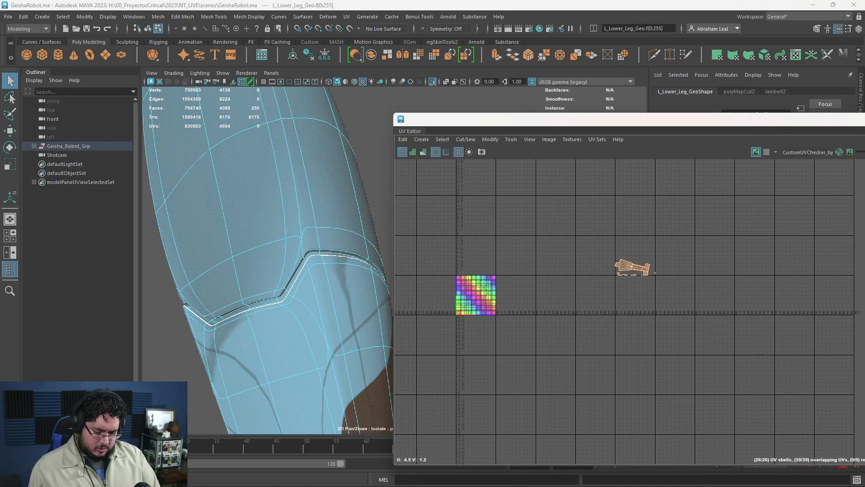
{"action": "key", "text": "ctrl+u"}
{"action": "right_click_drag", "start_coordinate": [342, 253], "coordinate": [279, 255], "text": "alt"}
{"action": "left_click_drag", "start_coordinate": [280, 255], "coordinate": [302, 257], "text": "alt"}
{"action": "right_click_drag", "start_coordinate": [624, 276], "coordinate": [681, 272], "text": "alt"}
- Cut the left lower leg's small ring-shaped UV shell along the edge line from its hole to its outer border
{"action": "right_click", "coordinate": [588, 195]}
{"action": "right_click_drag", "start_coordinate": [587, 195], "coordinate": [731, 202], "text": "alt"}
{"action": "left_click", "coordinate": [721, 202]}
{"action": "left_click", "coordinate": [599, 271]}
{"action": "middle_click_drag", "start_coordinate": [599, 270], "coordinate": [680, 238], "text": "alt"}
{"action": "right_click_drag", "start_coordinate": [496, 266], "coordinate": [545, 266], "text": "alt"}
{"action": "scroll", "coordinate": [517, 238], "scroll_direction": "up", "scroll_amount": 3}
{"action": "right_click_drag", "start_coordinate": [517, 238], "coordinate": [517, 215]}
{"action": "double_click", "coordinate": [560, 209]}
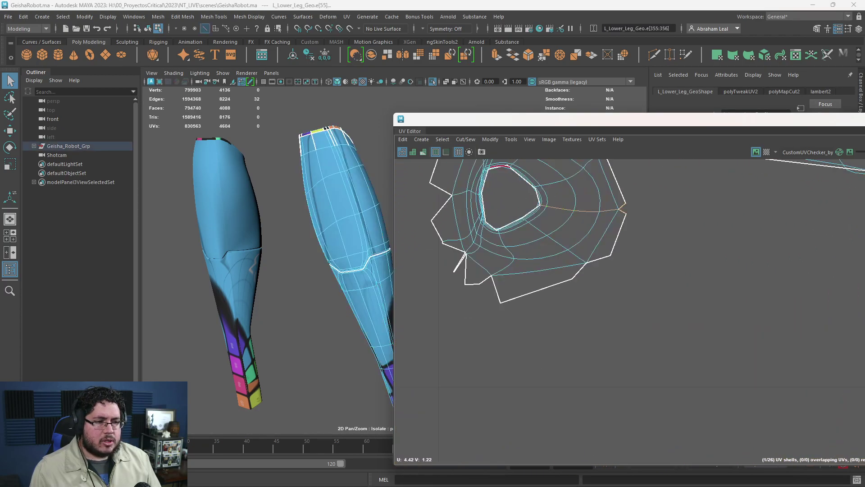
{"action": "left_click", "coordinate": [347, 17]}
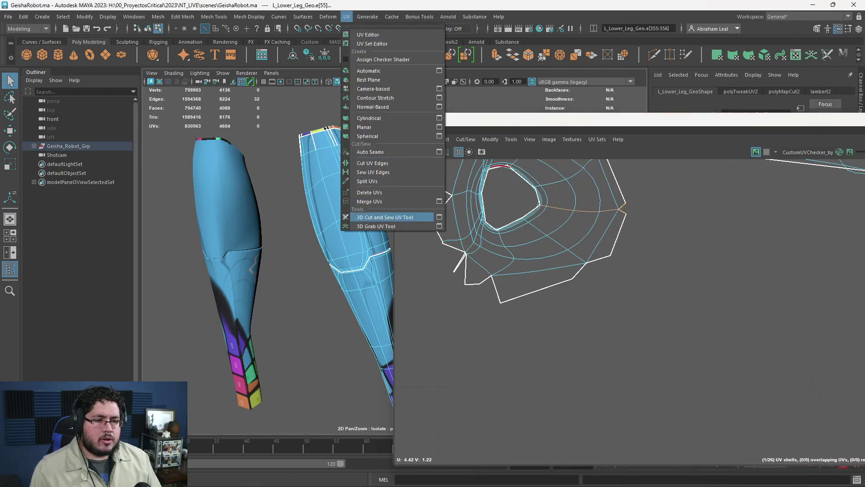
{"action": "left_click", "coordinate": [372, 163]}
- Cut the larger surrounding UV shell of the left lower leg along the edge line from its opening to its border
{"action": "scroll", "coordinate": [555, 246], "scroll_direction": "down", "scroll_amount": 5}
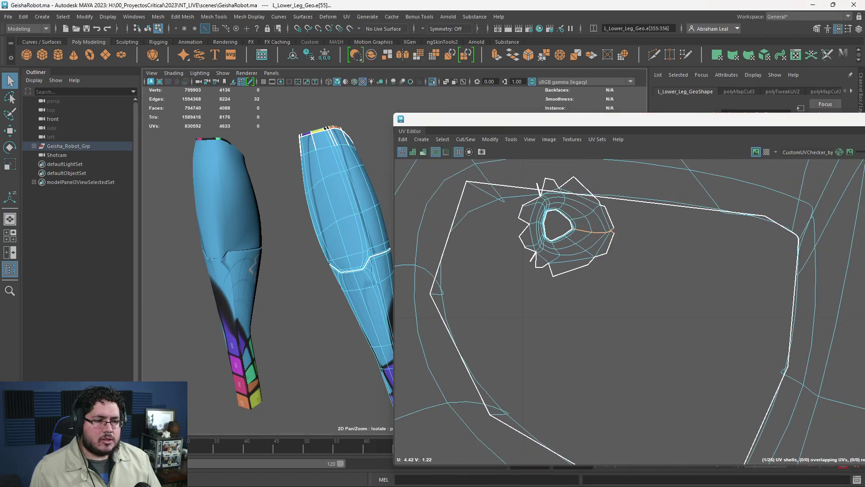
{"action": "scroll", "coordinate": [692, 298], "scroll_direction": "down", "scroll_amount": 5}
{"action": "scroll", "coordinate": [693, 262], "scroll_direction": "up", "scroll_amount": 4}
{"action": "double_click", "coordinate": [683, 238]}
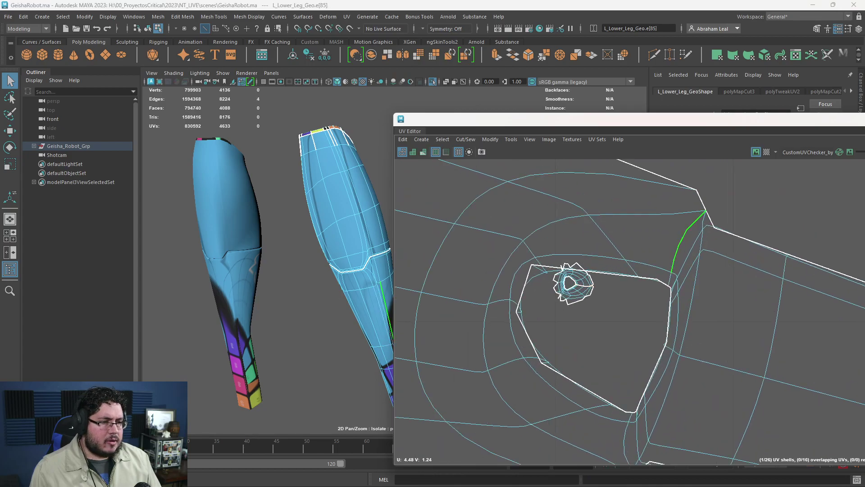
{"action": "middle_click_drag", "start_coordinate": [653, 368], "coordinate": [606, 250], "text": "alt"}
{"action": "key", "text": "shift+x"}
- Select all of the left lower leg's UV shells and unfold them again with the new cuts
{"action": "scroll", "coordinate": [607, 250], "scroll_direction": "down", "scroll_amount": 8}
{"action": "left_click", "coordinate": [607, 325]}
{"action": "left_click_drag", "start_coordinate": [461, 175], "coordinate": [856, 408]}
{"action": "key", "text": "ctrl+u"}
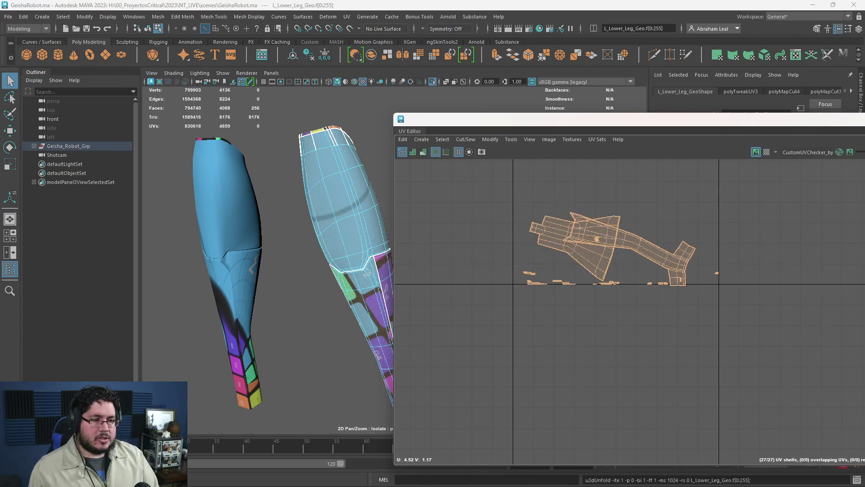
- Try an automatic layout of the left lower leg's unfolded shells, and undo it
{"action": "key", "text": "ctrl+l"}
{"action": "scroll", "coordinate": [703, 311], "scroll_direction": "down", "scroll_amount": 7}
{"action": "key", "text": "ctrl+z"}
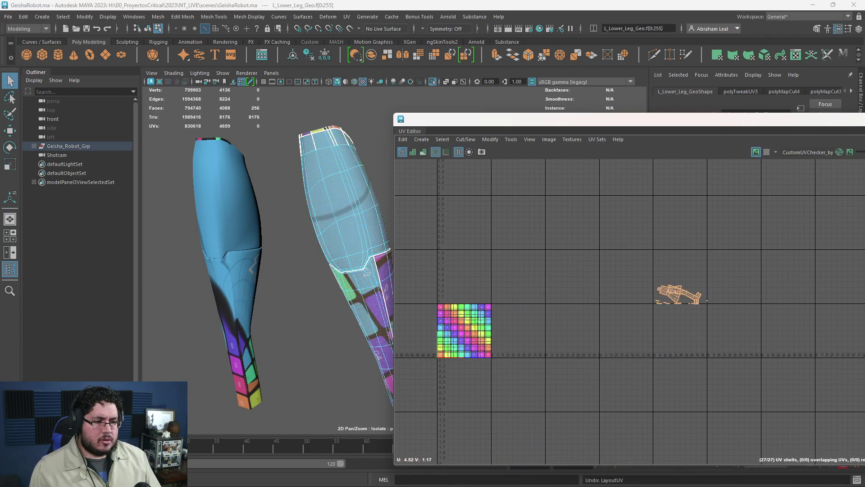
- Move the left lower leg's two large overlapping UV shells apart, the long calf shell upward and the fan-shaped one aside
{"action": "middle_click_drag", "start_coordinate": [681, 294], "coordinate": [705, 294], "text": "alt"}
{"action": "scroll", "coordinate": [704, 294], "scroll_direction": "up", "scroll_amount": 10}
{"action": "middle_click_drag", "start_coordinate": [686, 169], "coordinate": [650, 303], "text": "alt"}
{"action": "right_click_drag", "start_coordinate": [649, 263], "coordinate": [611, 249]}
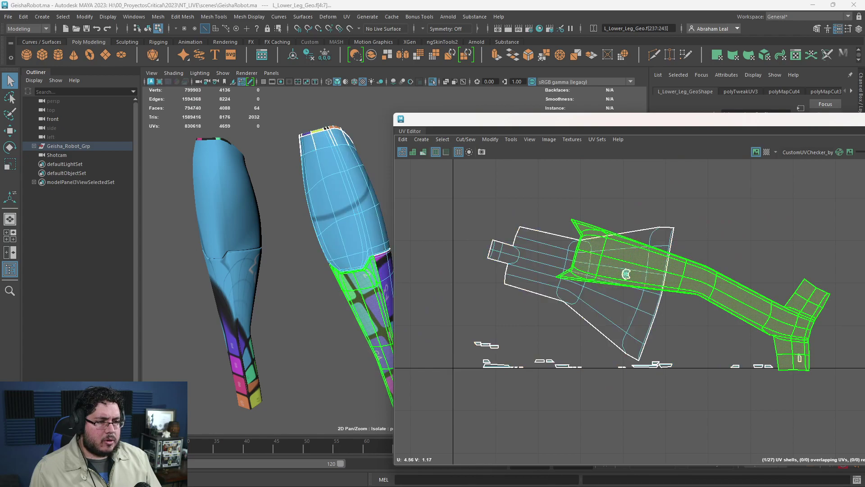
{"action": "left_click", "coordinate": [687, 273]}
{"action": "key", "text": "w"}
{"action": "left_click_drag", "start_coordinate": [693, 234], "coordinate": [693, 152]}
{"action": "left_click", "coordinate": [590, 282]}
{"action": "left_click_drag", "start_coordinate": [582, 293], "coordinate": [518, 276]}
- Select the left lower leg's tiny UV shell that lay over the large ones and scale it up
{"action": "left_click", "coordinate": [635, 279]}
{"action": "left_click", "coordinate": [626, 274]}
{"action": "left_click", "coordinate": [616, 275]}
{"action": "left_click", "coordinate": [626, 274]}
{"action": "key", "text": "r"}
{"action": "left_click_drag", "start_coordinate": [626, 274], "coordinate": [812, 274]}
- Cut the right lower leg's UVs along the jagged edge loop around the small hole in its large shell
{"action": "right_click_drag", "start_coordinate": [241, 227], "coordinate": [293, 165]}
{"action": "left_click", "coordinate": [234, 241]}
{"action": "middle_click_drag", "start_coordinate": [234, 246], "coordinate": [361, 243], "text": "alt"}
{"action": "scroll", "coordinate": [524, 282], "scroll_direction": "down", "scroll_amount": 3}
{"action": "scroll", "coordinate": [525, 282], "scroll_direction": "down", "scroll_amount": 6}
{"action": "middle_click_drag", "start_coordinate": [524, 282], "coordinate": [585, 286], "text": "alt"}
{"action": "scroll", "coordinate": [585, 287], "scroll_direction": "up", "scroll_amount": 7}
{"action": "middle_click_drag", "start_coordinate": [676, 217], "coordinate": [457, 367], "text": "alt"}
{"action": "middle_click_drag", "start_coordinate": [572, 325], "coordinate": [689, 300], "text": "alt"}
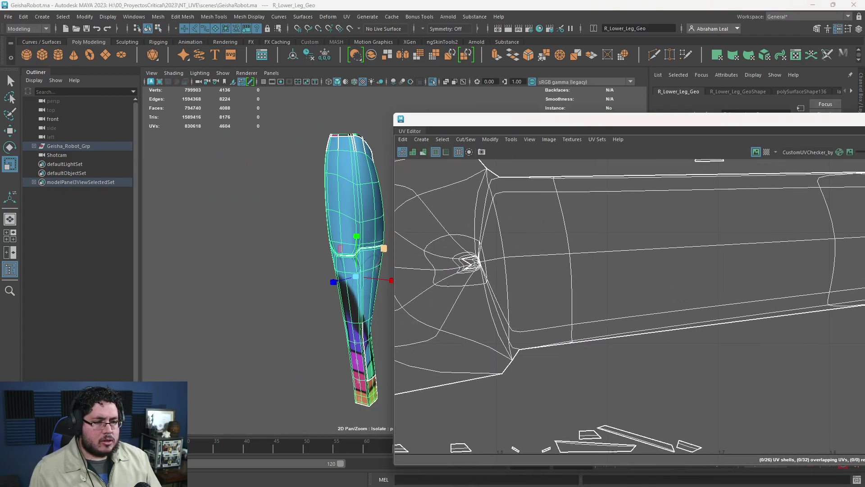
{"action": "key", "text": "F10"}
{"action": "scroll", "coordinate": [448, 266], "scroll_direction": "up", "scroll_amount": 5}
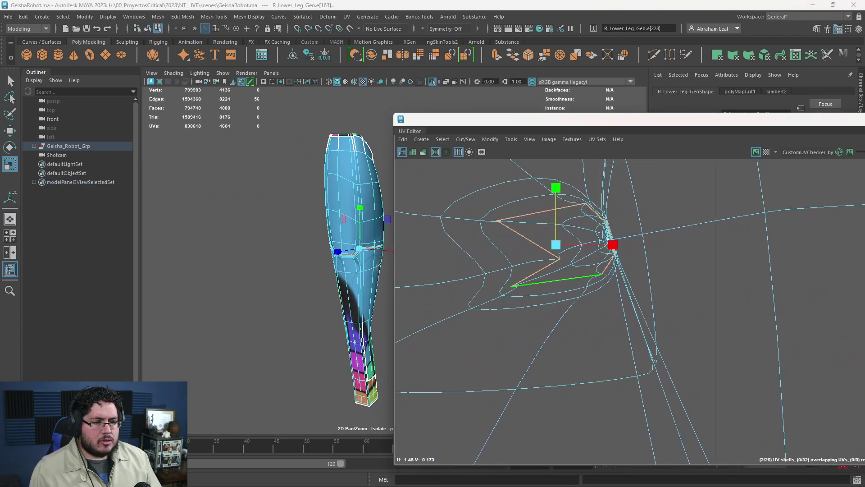
{"action": "left_click", "coordinate": [347, 16]}
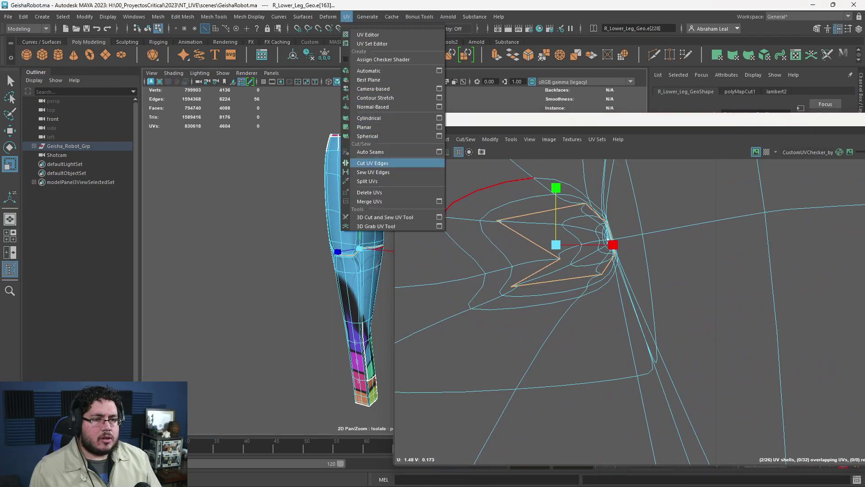
{"action": "left_click", "coordinate": [360, 163]}
- Cut the right lower leg's large UV shell along the edge lines running from its small hole to both outer borders
{"action": "middle_click_drag", "start_coordinate": [583, 171], "coordinate": [571, 218], "text": "alt"}
{"action": "double_click", "coordinate": [571, 203]}
{"action": "left_click", "coordinate": [617, 382], "text": "shift"}
{"action": "key", "text": "ctrl+z"}
{"action": "double_click", "coordinate": [617, 383], "text": "shift"}
{"action": "scroll", "coordinate": [642, 363], "scroll_direction": "down", "scroll_amount": 8}
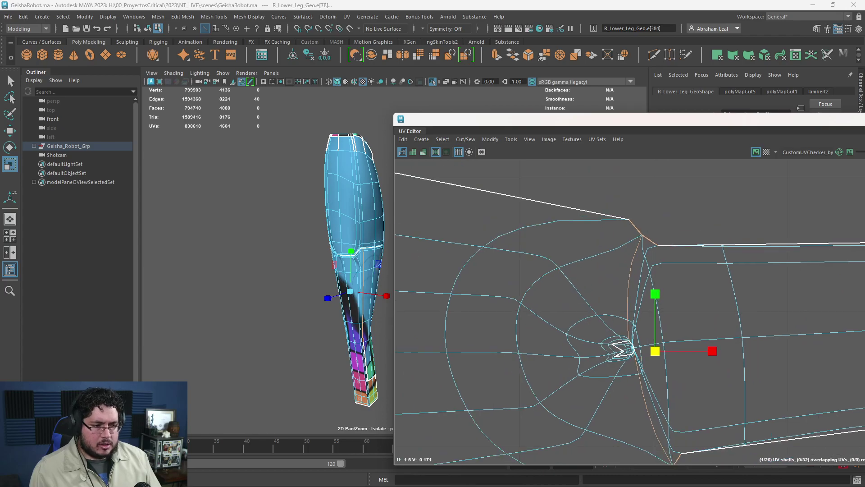
{"action": "key", "text": "g"}
- Select all of the right lower leg's UV edges and unfold its shells with the new cuts
{"action": "scroll", "coordinate": [620, 232], "scroll_direction": "down", "scroll_amount": 12}
{"action": "left_click_drag", "start_coordinate": [829, 177], "coordinate": [421, 416]}
{"action": "key", "text": "ctrl+u"}
{"action": "scroll", "coordinate": [600, 271], "scroll_direction": "up", "scroll_amount": 10}
{"action": "middle_click_drag", "start_coordinate": [760, 288], "coordinate": [580, 296], "text": "alt"}
{"action": "scroll", "coordinate": [626, 303], "scroll_direction": "up", "scroll_amount": 2}
{"action": "scroll", "coordinate": [640, 297], "scroll_direction": "down", "scroll_amount": 10}
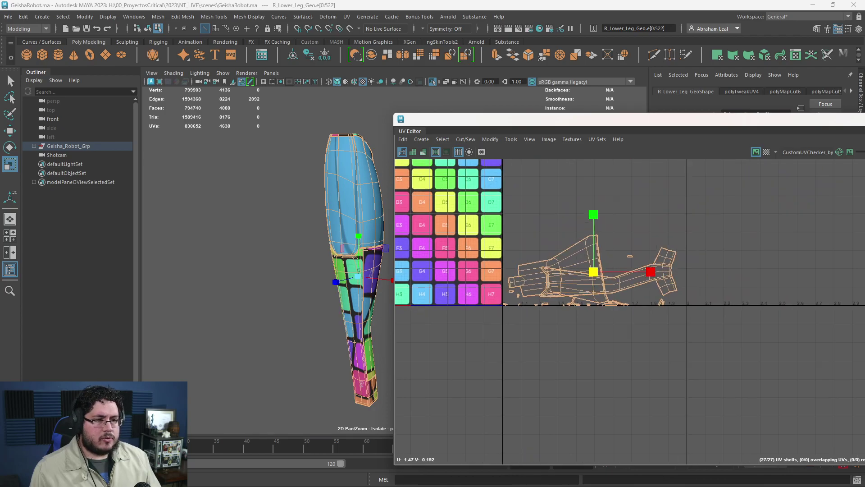
- Turn off isolation of the lower legs and select all of the robot's meshes
{"action": "key", "text": "F8"}
{"action": "left_click", "coordinate": [275, 252]}
{"action": "scroll", "coordinate": [289, 261], "scroll_direction": "down", "scroll_amount": 8}
{"action": "middle_click_drag", "start_coordinate": [361, 266], "coordinate": [225, 270], "text": "alt"}
{"action": "left_click", "coordinate": [433, 81]}
{"action": "scroll", "coordinate": [324, 234], "scroll_direction": "down", "scroll_amount": 8}
{"action": "middle_click_drag", "start_coordinate": [324, 225], "coordinate": [272, 235], "text": "alt"}
{"action": "left_click_drag", "start_coordinate": [239, 126], "coordinate": [376, 371]}
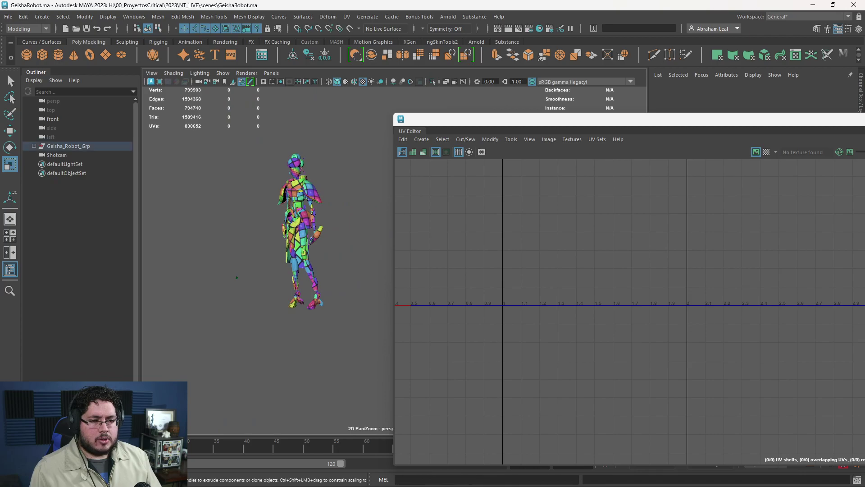
- Select all of the robot's UV shells and lay them out again across the five-by-two block of UV tiles
{"action": "scroll", "coordinate": [548, 276], "scroll_direction": "down", "scroll_amount": 3}
{"action": "scroll", "coordinate": [615, 266], "scroll_direction": "down", "scroll_amount": 6}
{"action": "middle_click_drag", "start_coordinate": [602, 220], "coordinate": [566, 227], "text": "alt"}
{"action": "right_click_drag", "start_coordinate": [566, 226], "coordinate": [528, 213]}
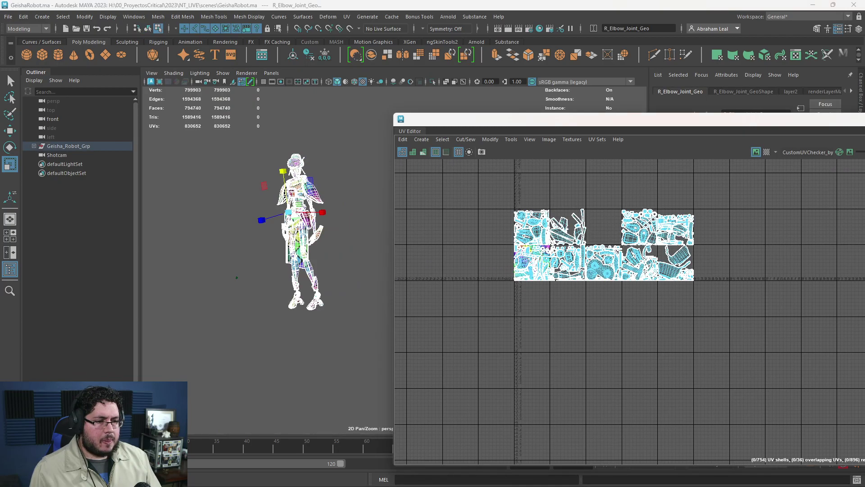
{"action": "left_click_drag", "start_coordinate": [475, 206], "coordinate": [720, 354]}
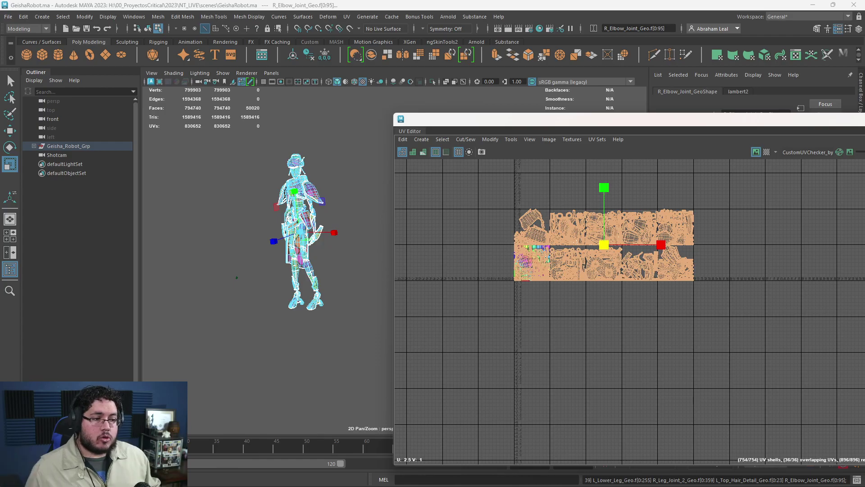
- Examine the checker pattern on the face mask up close and on the upper body for stretching and resolution
{"action": "scroll", "coordinate": [270, 252], "scroll_direction": "up", "scroll_amount": 7}
{"action": "left_click", "coordinate": [252, 203]}
{"action": "middle_click_drag", "start_coordinate": [216, 189], "coordinate": [383, 354], "text": "alt"}
{"action": "right_click_drag", "start_coordinate": [225, 234], "coordinate": [262, 243], "text": "alt"}
{"action": "middle_click_drag", "start_coordinate": [252, 194], "coordinate": [270, 316], "text": "alt"}
{"action": "right_click_drag", "start_coordinate": [253, 253], "coordinate": [307, 262], "text": "alt"}
{"action": "left_click_drag", "start_coordinate": [253, 252], "coordinate": [297, 271], "text": "alt"}
{"action": "middle_click_drag", "start_coordinate": [252, 252], "coordinate": [315, 307], "text": "alt"}
{"action": "right_click_drag", "start_coordinate": [189, 194], "coordinate": [222, 199], "text": "alt"}
{"action": "right_click_drag", "start_coordinate": [223, 199], "coordinate": [266, 187]}
{"action": "left_click", "coordinate": [356, 189]}
{"action": "left_click_drag", "start_coordinate": [270, 252], "coordinate": [279, 225], "text": "alt"}
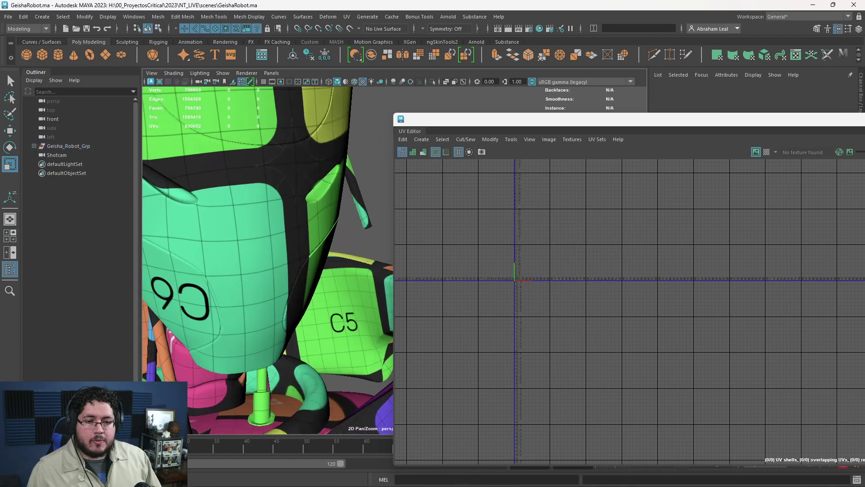
{"action": "middle_click_drag", "start_coordinate": [253, 226], "coordinate": [311, 262], "text": "alt"}
{"action": "scroll", "coordinate": [263, 269], "scroll_direction": "up", "scroll_amount": 8}
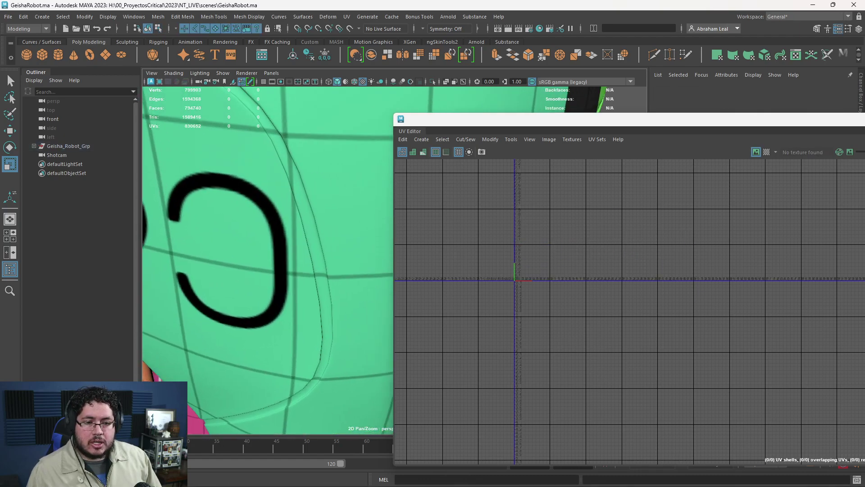
{"action": "scroll", "coordinate": [264, 269], "scroll_direction": "up", "scroll_amount": 2}
{"action": "middle_click_drag", "start_coordinate": [264, 288], "coordinate": [313, 199], "text": "alt"}
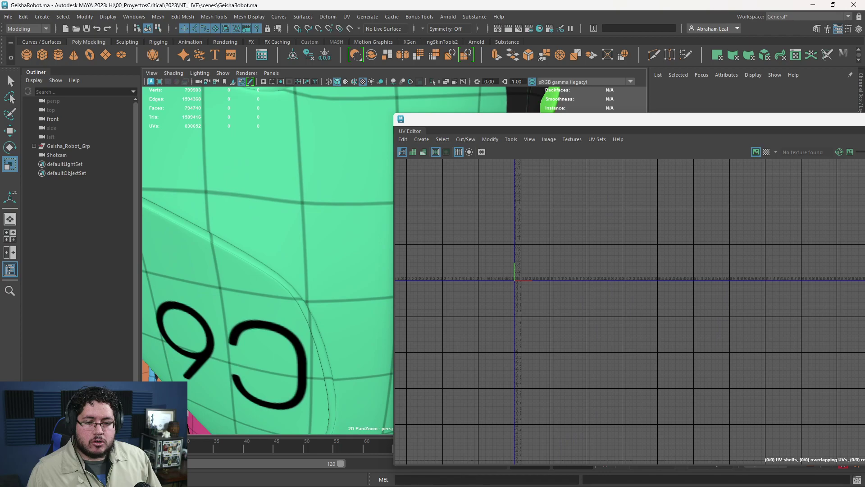
{"action": "right_click_drag", "start_coordinate": [312, 200], "coordinate": [203, 216], "text": "alt"}
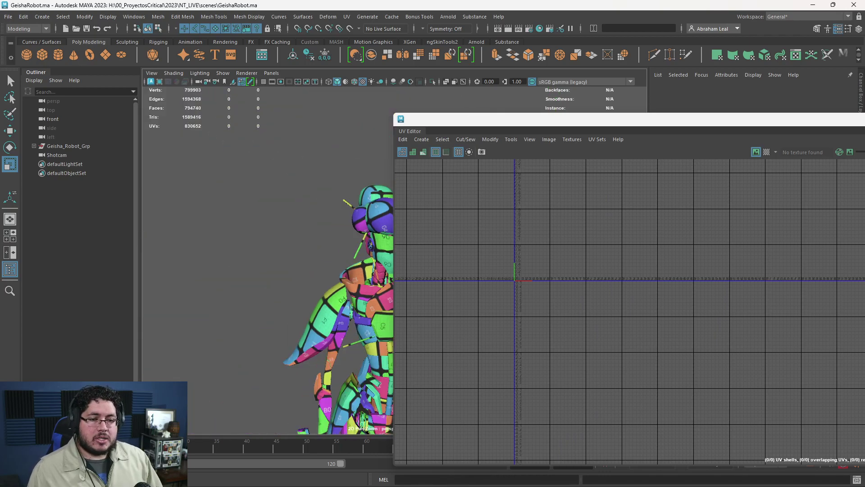
{"action": "left_click", "coordinate": [378, 243]}
{"action": "middle_click_drag", "start_coordinate": [378, 244], "coordinate": [308, 234], "text": "alt"}
{"action": "left_click", "coordinate": [270, 230]}
{"action": "right_click_drag", "start_coordinate": [271, 229], "coordinate": [239, 233], "text": "alt"}
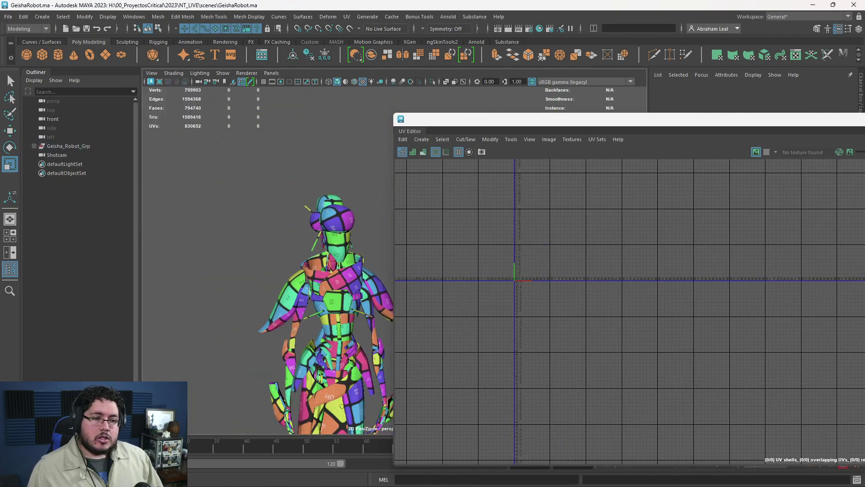
- Close the UV Editor and review the checker pattern over the whole robot
{"action": "left_click_drag", "start_coordinate": [586, 120], "coordinate": [391, 104]}
{"action": "left_click", "coordinate": [821, 105]}
{"action": "right_click_drag", "start_coordinate": [432, 252], "coordinate": [378, 252], "text": "alt"}
{"action": "middle_click_drag", "start_coordinate": [379, 252], "coordinate": [389, 133], "text": "alt"}
{"action": "left_click", "coordinate": [368, 188]}
{"action": "left_click", "coordinate": [505, 252]}
{"action": "left_click_drag", "start_coordinate": [532, 288], "coordinate": [414, 240], "text": "alt"}
{"action": "right_click_drag", "start_coordinate": [413, 239], "coordinate": [409, 243], "text": "alt"}
{"action": "middle_click_drag", "start_coordinate": [409, 243], "coordinate": [397, 234], "text": "alt"}
{"action": "left_click_drag", "start_coordinate": [505, 320], "coordinate": [470, 305], "text": "alt"}
{"action": "right_click_drag", "start_coordinate": [471, 306], "coordinate": [445, 290], "text": "alt"}
- Start exporting all of the robot's meshes as a selection and create a RobotGeisha folder in the project's assets folder
{"action": "left_click_drag", "start_coordinate": [268, 122], "coordinate": [405, 377]}
{"action": "left_click", "coordinate": [8, 16]}
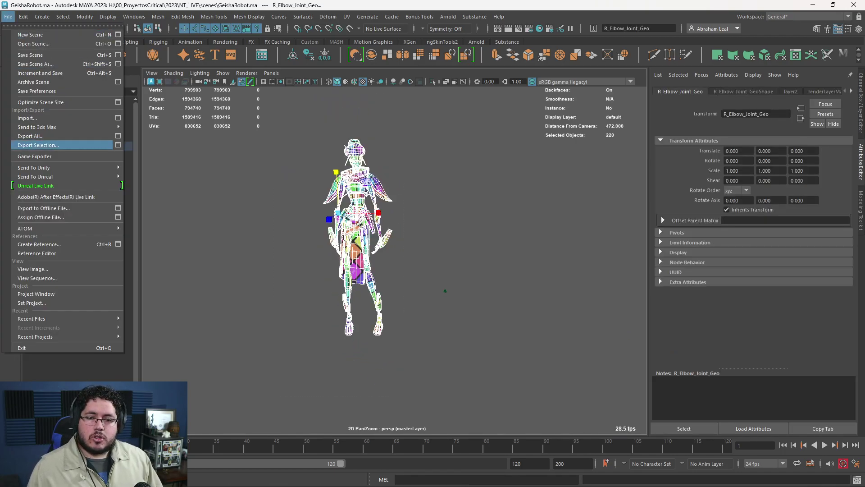
{"action": "left_click", "coordinate": [36, 145]}
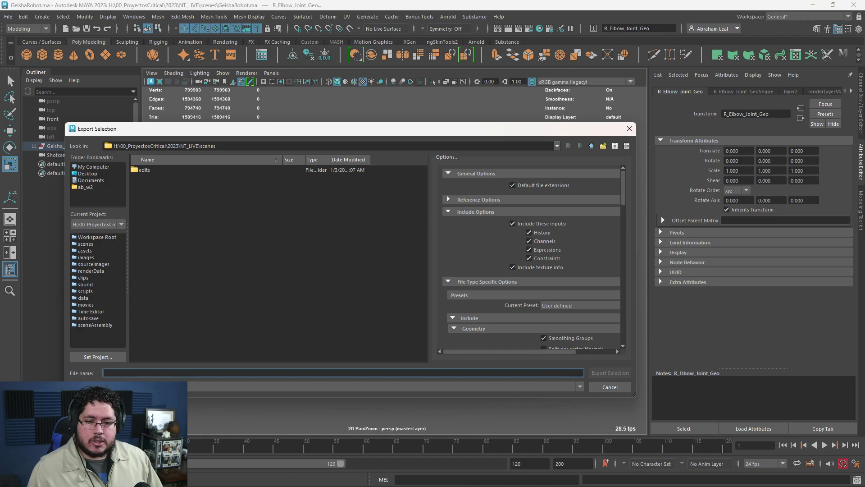
{"action": "left_click", "coordinate": [85, 250]}
{"action": "right_click", "coordinate": [196, 287]}
{"action": "left_click", "coordinate": [221, 300]}
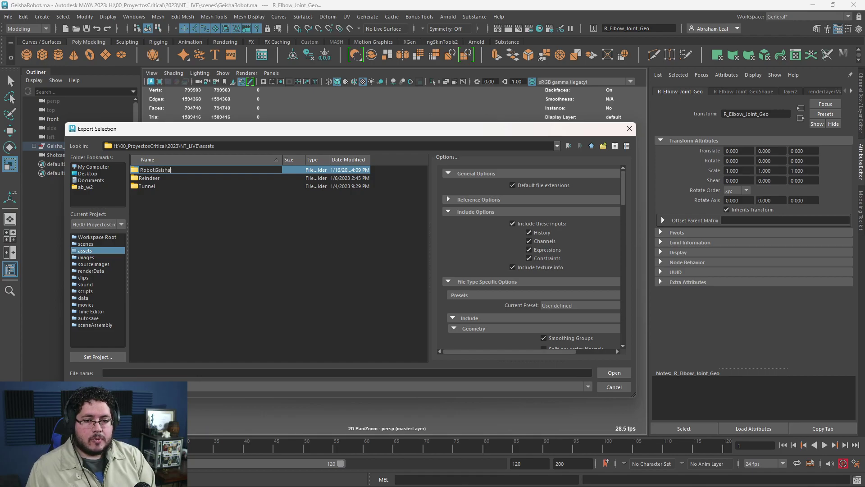
{"action": "key", "text": "Return"}
{"action": "key", "text": "Return"}
- Name the export file RobotGeisha and export the selected meshes into the new folder
{"action": "key", "text": "Tab"}
{"action": "type", "text": "R"}
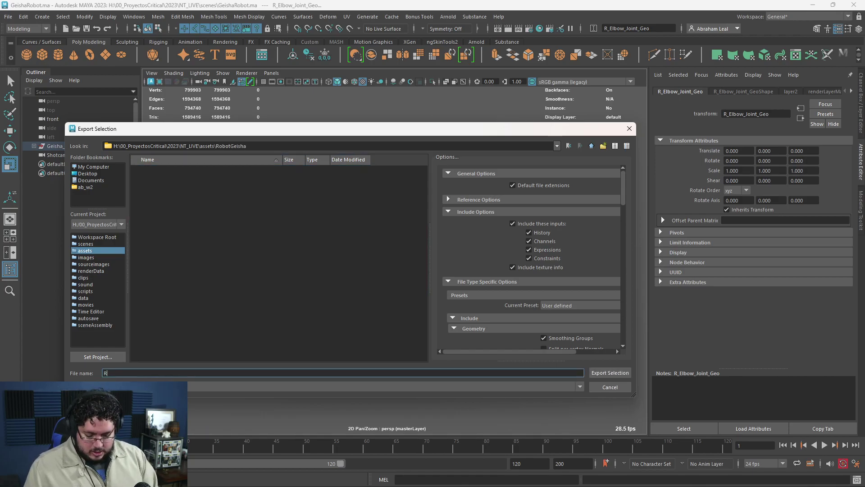
{"action": "key", "text": "BackSpace"}
{"action": "key", "text": "BackSpace"}
{"action": "type", "text": "Geisha"}
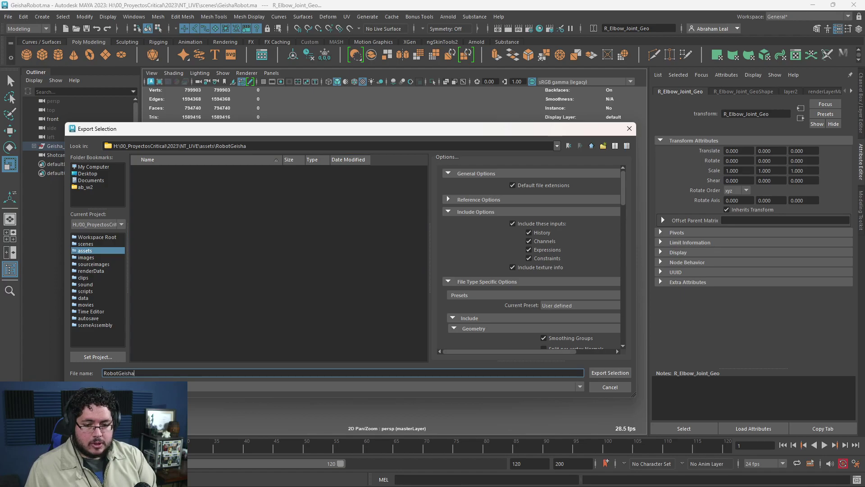
{"action": "key", "text": "Return"}
- Launch Adobe Substance 3D Painter from the system search
{"action": "key", "text": "super"}
{"action": "type", "text": "sub"}
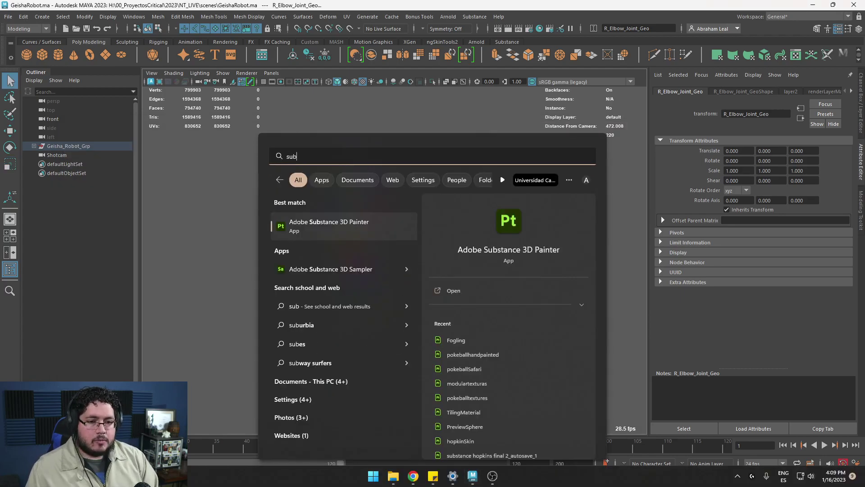
{"action": "key", "text": "Return"}
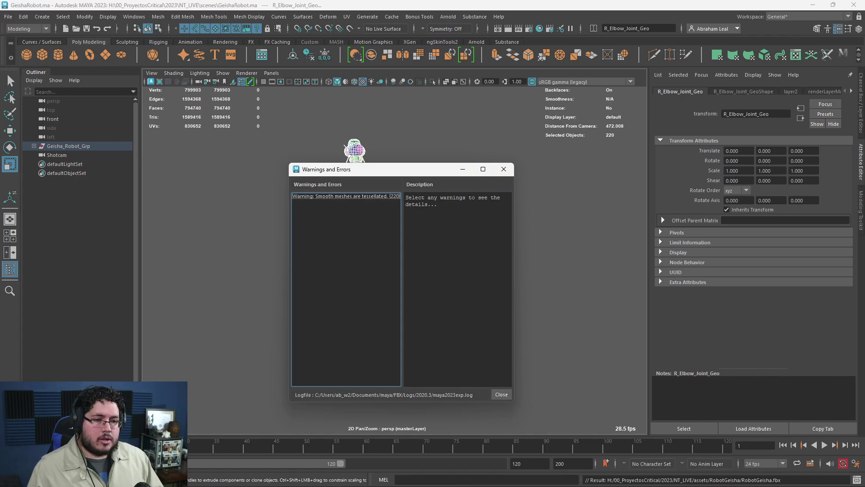
- Dismiss the export warnings and turn off smooth mesh preview on all of the robot's meshes
{"action": "left_click", "coordinate": [554, 193]}
{"action": "left_click", "coordinate": [504, 169]}
{"action": "right_click_drag", "start_coordinate": [451, 252], "coordinate": [405, 252], "text": "alt"}
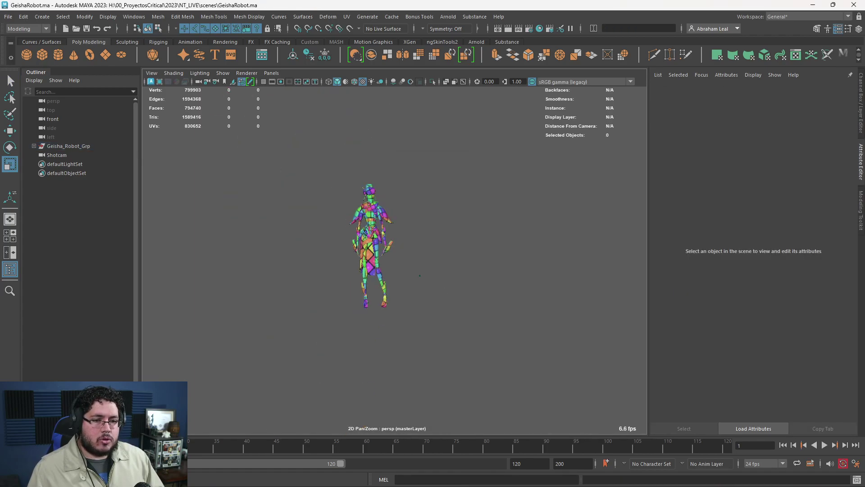
{"action": "key", "text": "1"}
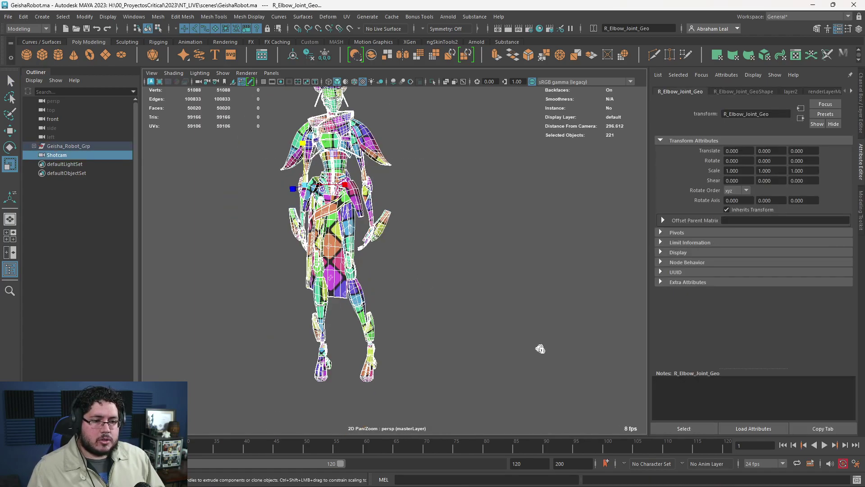
- Compare the robot's meshes with smooth mesh preview switched on and off again for Geisha_Robot_Grp
{"action": "left_click", "coordinate": [541, 350]}
{"action": "middle_click_drag", "start_coordinate": [388, 202], "coordinate": [406, 293], "text": "alt"}
{"action": "right_click_drag", "start_coordinate": [351, 270], "coordinate": [442, 271], "text": "alt"}
{"action": "right_click_drag", "start_coordinate": [306, 311], "coordinate": [339, 315], "text": "alt"}
{"action": "left_click", "coordinate": [339, 316]}
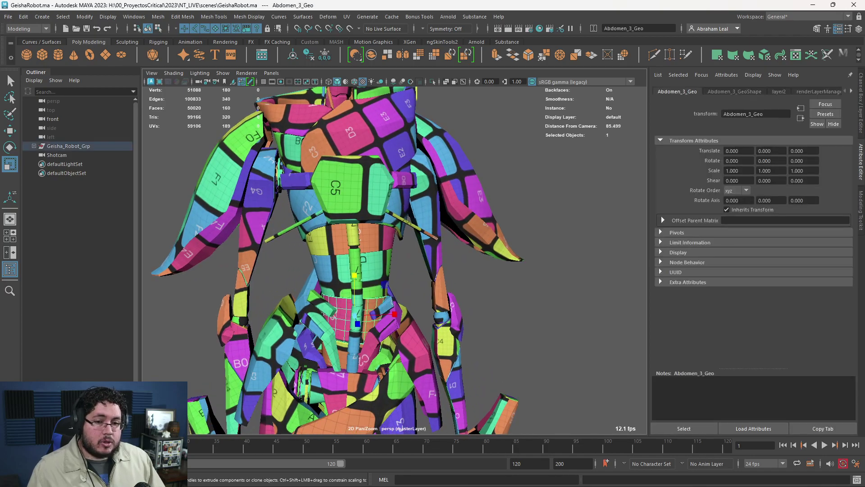
{"action": "left_click", "coordinate": [68, 146]}
{"action": "key", "text": "3"}
{"action": "right_click_drag", "start_coordinate": [406, 289], "coordinate": [325, 288], "text": "alt"}
{"action": "key", "text": "1"}
{"action": "middle_click_drag", "start_coordinate": [369, 288], "coordinate": [379, 245], "text": "alt"}
{"action": "right_click_drag", "start_coordinate": [478, 289], "coordinate": [496, 289], "text": "alt"}
{"action": "left_click", "coordinate": [532, 289]}
- Switch to Adobe Substance 3D Painter, dismiss the home screen and start a new project
{"action": "key", "text": "alt+Tab"}
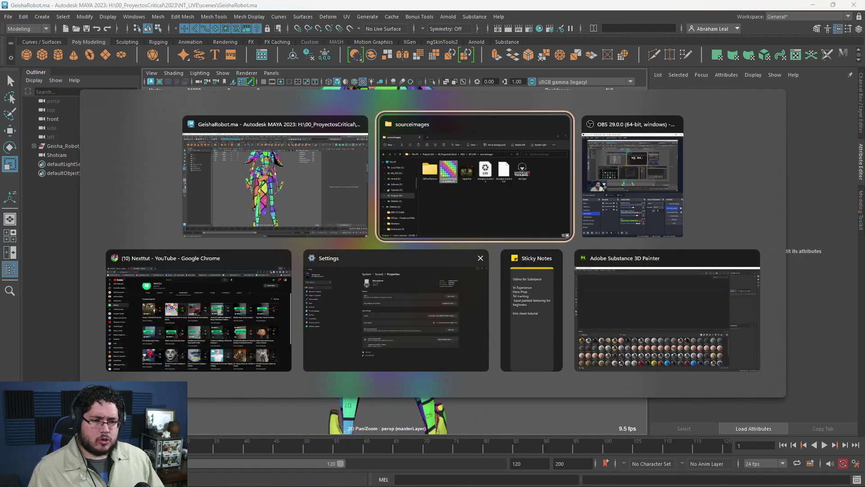
{"action": "left_click", "coordinate": [645, 307]}
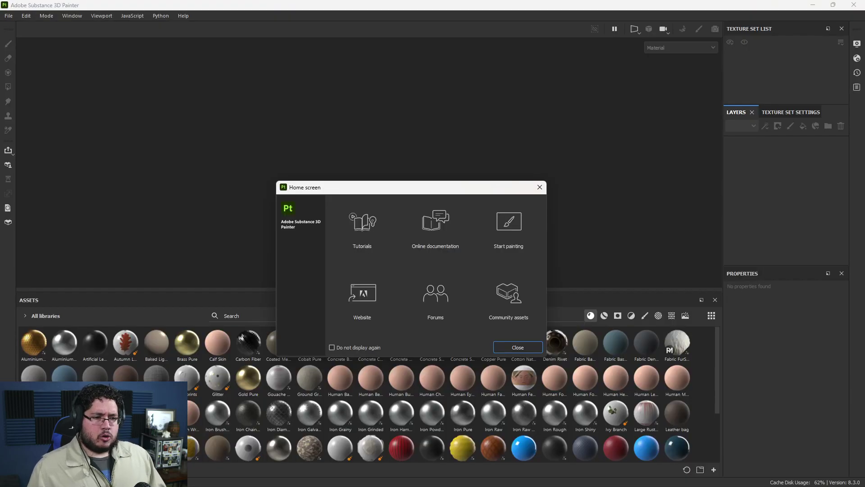
{"action": "left_click", "coordinate": [540, 187]}
{"action": "left_click", "coordinate": [9, 16]}
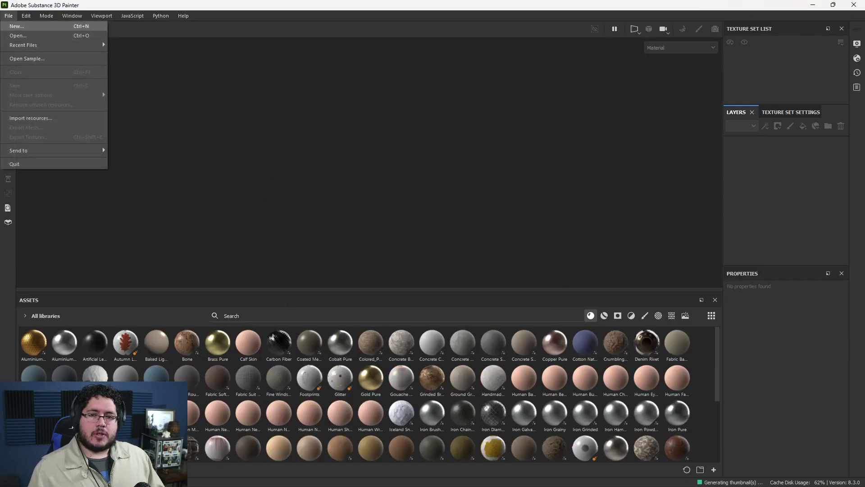
{"action": "left_click", "coordinate": [17, 26]}
- Choose RobotGeisha.fbx from the 2023 NT_LIVE project's assets/RobotGeisha folder as the mesh and enable the UV Tile workflow
{"action": "left_click", "coordinate": [523, 147]}
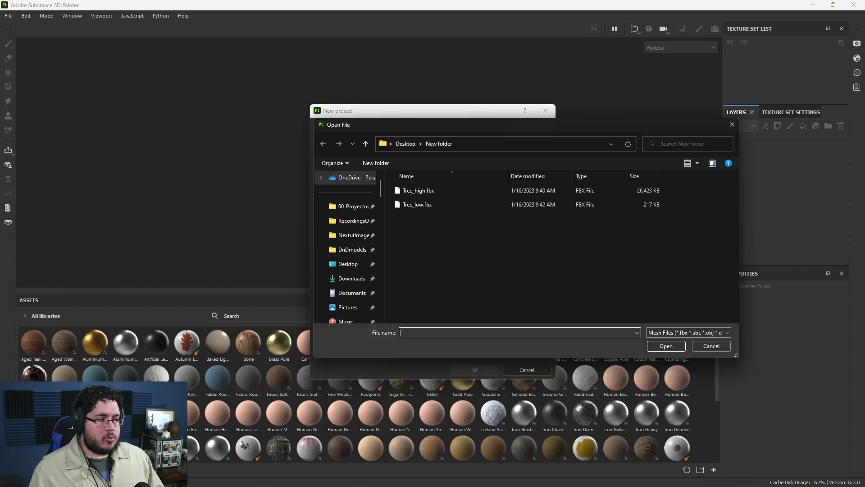
{"action": "scroll", "coordinate": [352, 235], "scroll_direction": "down", "scroll_amount": 2}
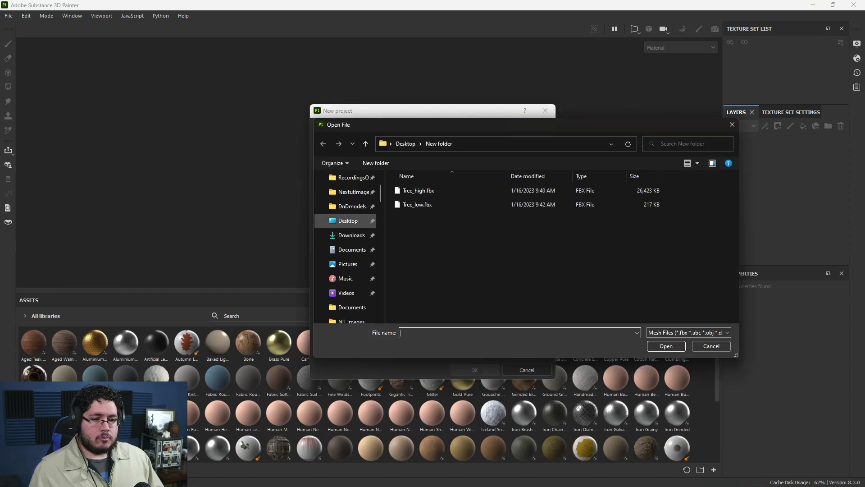
{"action": "scroll", "coordinate": [352, 248], "scroll_direction": "down", "scroll_amount": 10}
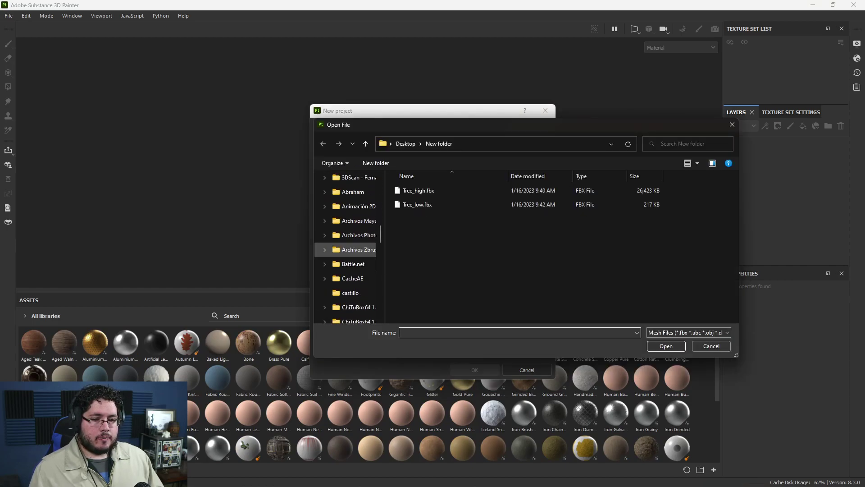
{"action": "scroll", "coordinate": [352, 264], "scroll_direction": "up", "scroll_amount": 8}
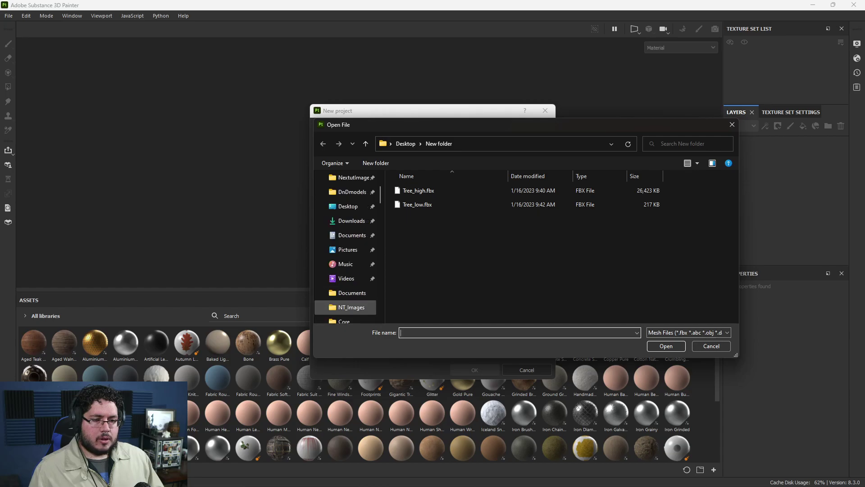
{"action": "left_click", "coordinate": [352, 293]}
{"action": "left_click", "coordinate": [420, 144]}
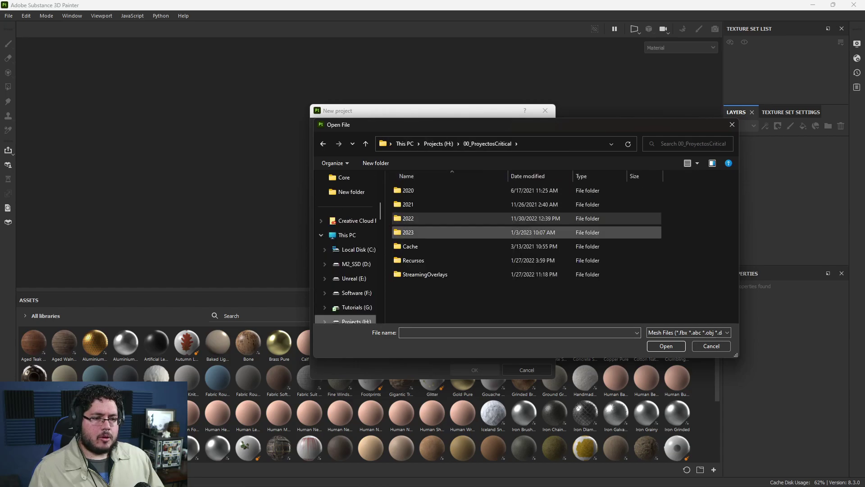
{"action": "double_click", "coordinate": [415, 233]}
{"action": "double_click", "coordinate": [412, 191]}
{"action": "double_click", "coordinate": [412, 191]}
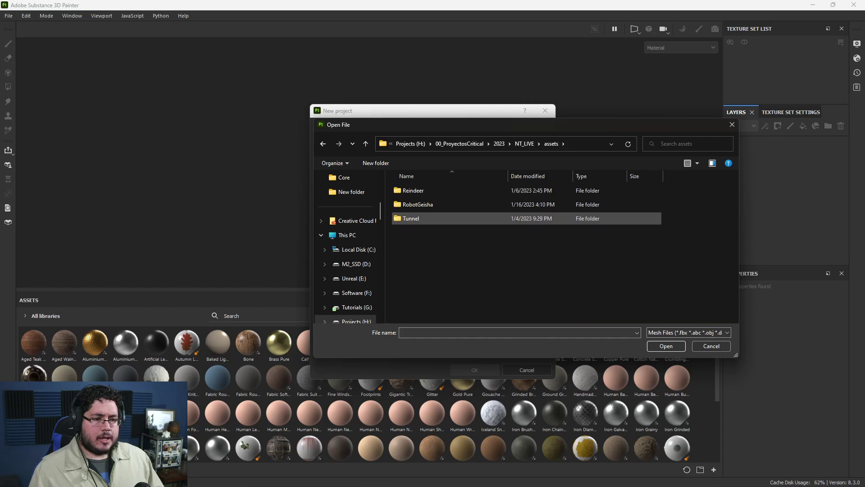
{"action": "double_click", "coordinate": [412, 204]}
{"action": "double_click", "coordinate": [412, 191]}
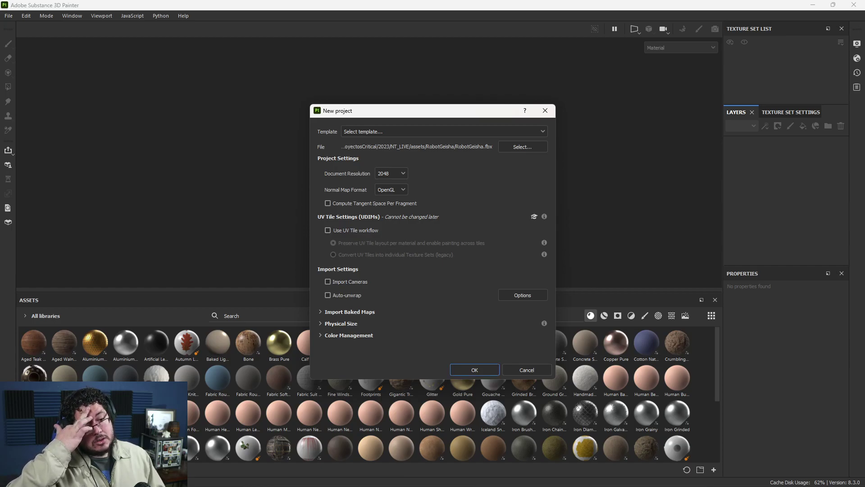
{"action": "left_click", "coordinate": [328, 230]}
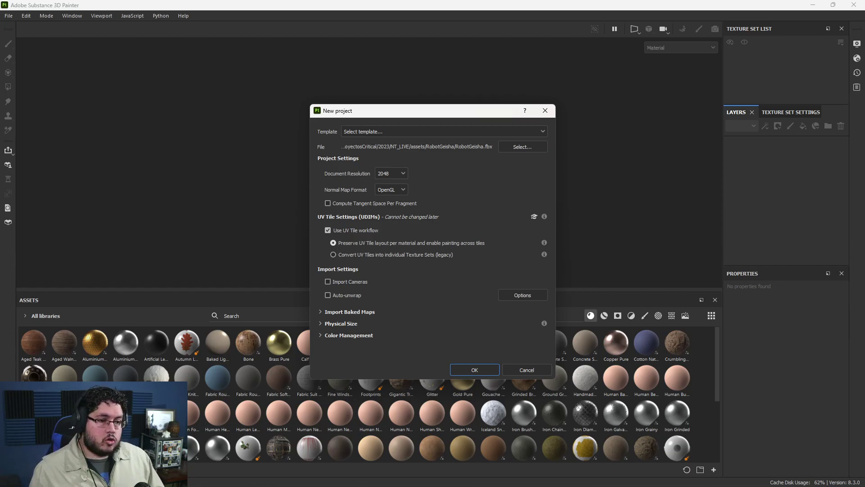
- Create the project and enlarge the viewport and the texture set list to show all UV tiles of lambert2
{"action": "left_click", "coordinate": [474, 370]}
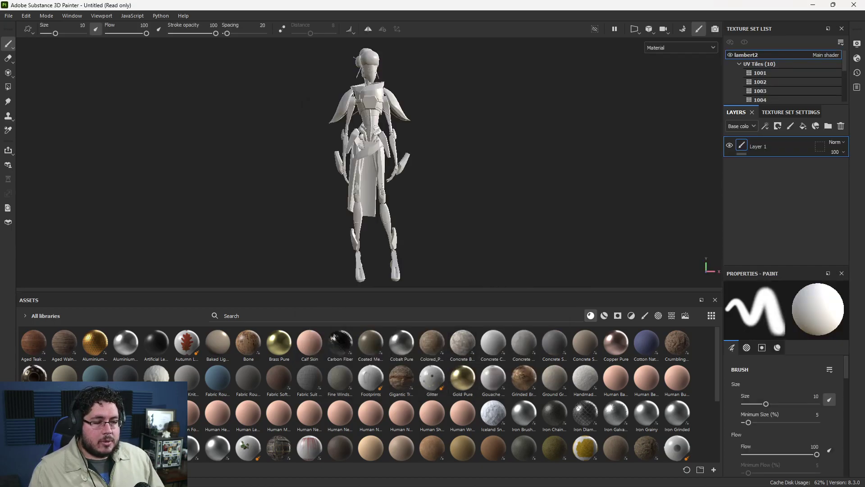
{"action": "left_click_drag", "start_coordinate": [438, 290], "coordinate": [438, 393]}
{"action": "left_click_drag", "start_coordinate": [436, 259], "coordinate": [373, 248], "text": "alt"}
{"action": "scroll", "coordinate": [373, 248], "scroll_direction": "up", "scroll_amount": 5}
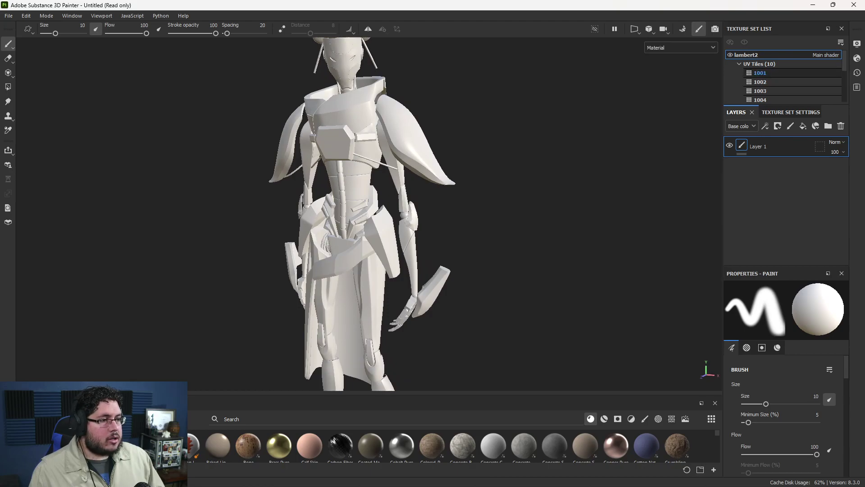
{"action": "left_click_drag", "start_coordinate": [791, 105], "coordinate": [787, 196]}
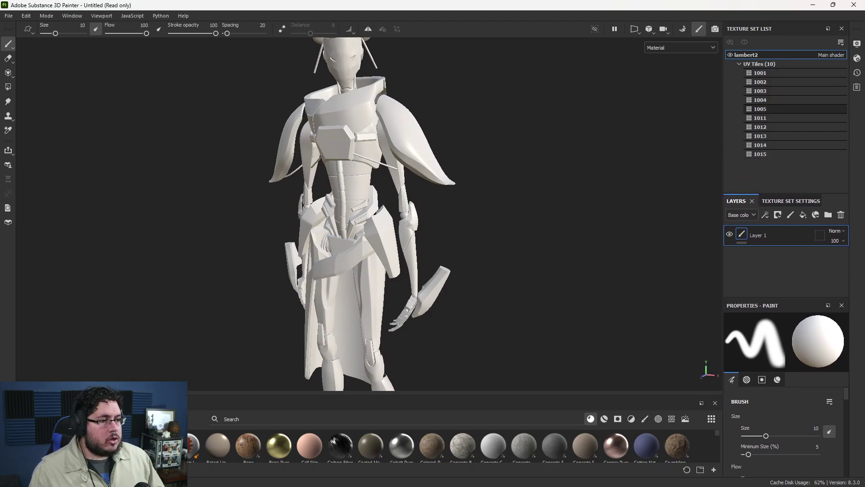
{"action": "left_click", "coordinate": [761, 109]}
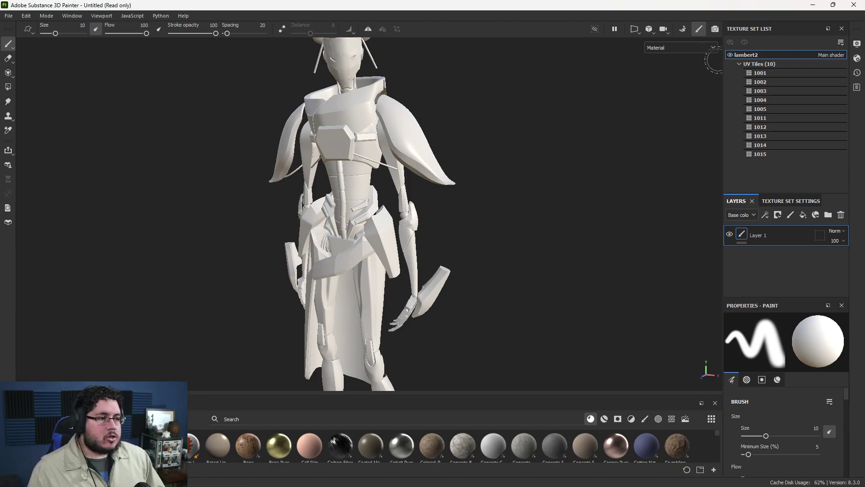
{"action": "middle_click_drag", "start_coordinate": [487, 200], "coordinate": [499, 162], "text": "alt"}
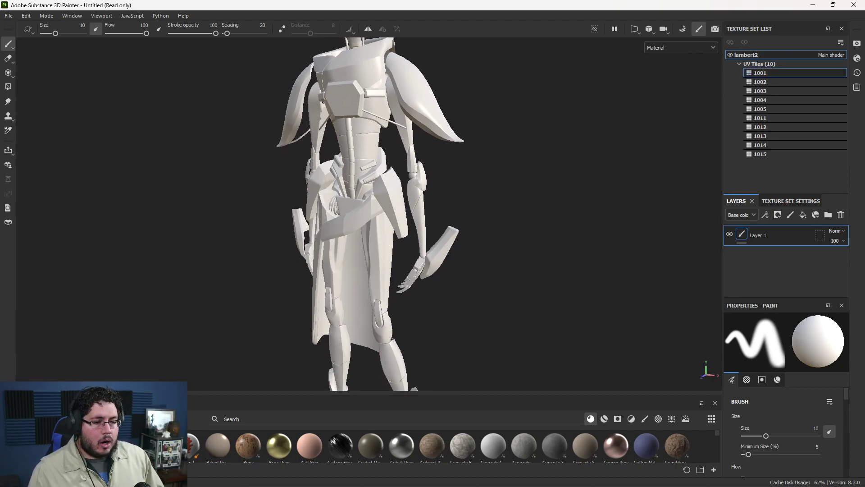
- Enlarge the asset library, try the Bone material as a layer on the whole robot and delete that layer
{"action": "left_click_drag", "start_coordinate": [297, 393], "coordinate": [293, 253]}
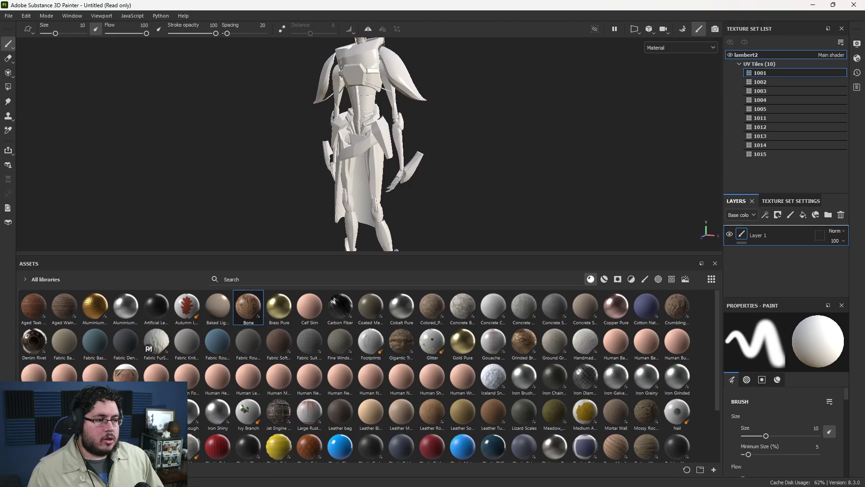
{"action": "left_click_drag", "start_coordinate": [249, 308], "coordinate": [784, 227]}
{"action": "left_click_drag", "start_coordinate": [361, 148], "coordinate": [424, 140], "text": "alt"}
{"action": "middle_click_drag", "start_coordinate": [424, 140], "coordinate": [453, 189], "text": "alt"}
{"action": "right_click_drag", "start_coordinate": [406, 149], "coordinate": [447, 158], "text": "alt"}
{"action": "left_click_drag", "start_coordinate": [446, 157], "coordinate": [464, 167], "text": "alt"}
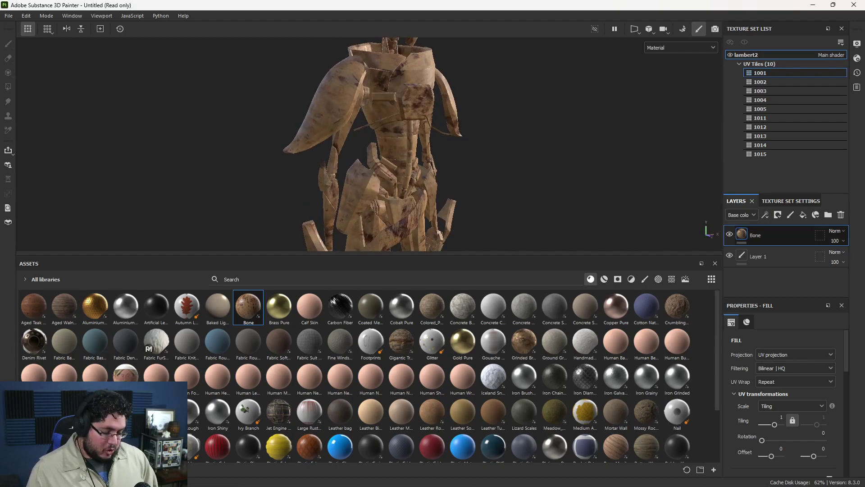
{"action": "key", "text": "Delete"}
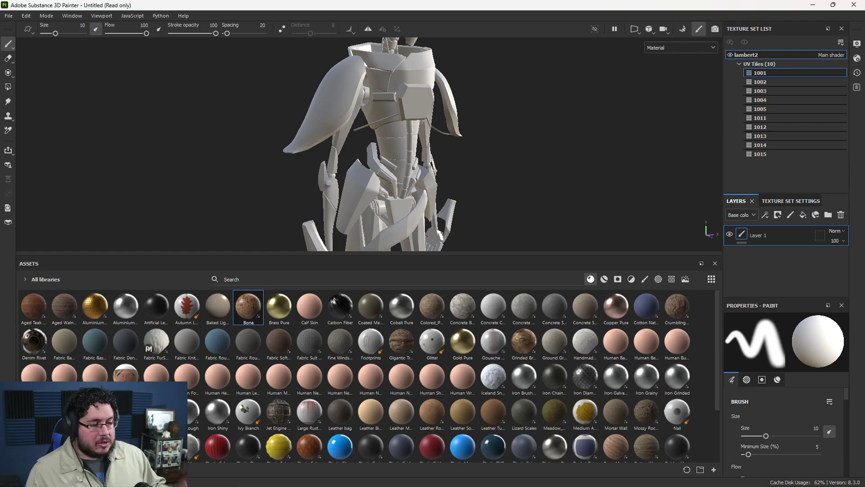
- Add the Bone material above Layer 1 again and inspect its texture detail on the robot's chest
{"action": "scroll", "coordinate": [387, 109], "scroll_direction": "up", "scroll_amount": 5}
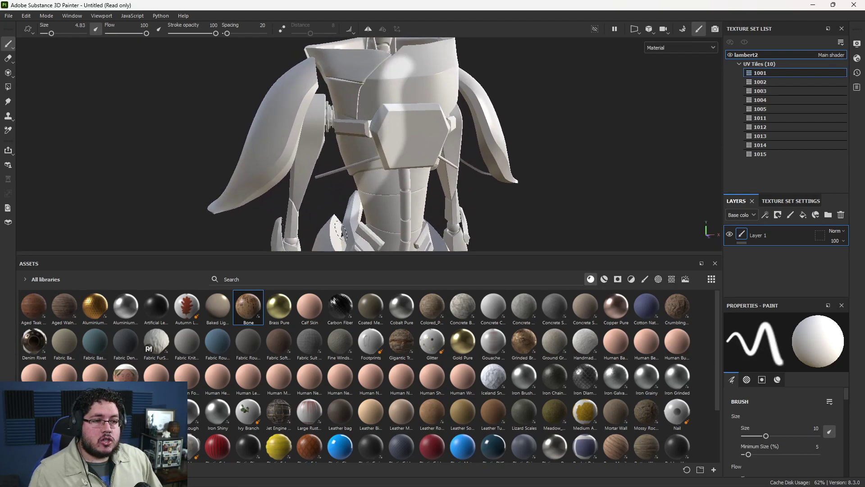
{"action": "scroll", "coordinate": [410, 199], "scroll_direction": "down", "scroll_amount": 2}
{"action": "middle_click_drag", "start_coordinate": [410, 198], "coordinate": [416, 145], "text": "alt"}
{"action": "right_click_drag", "start_coordinate": [341, 142], "coordinate": [334, 139], "text": "alt"}
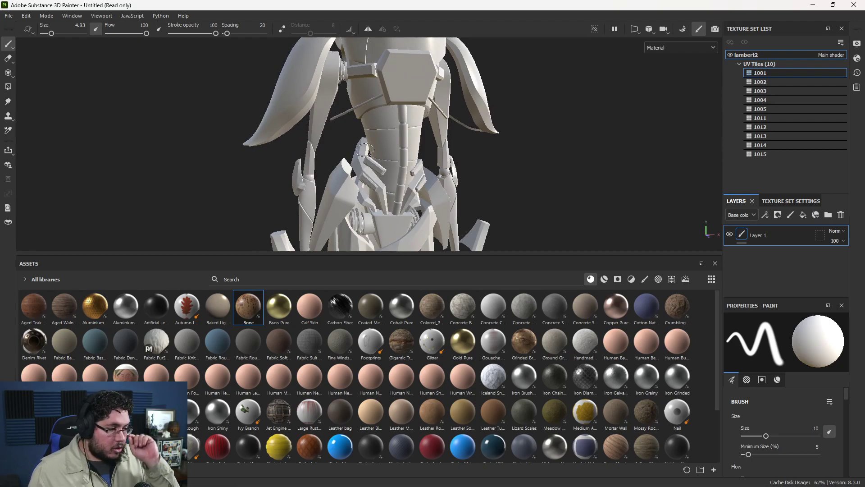
{"action": "right_click_drag", "start_coordinate": [495, 218], "coordinate": [429, 203], "text": "alt"}
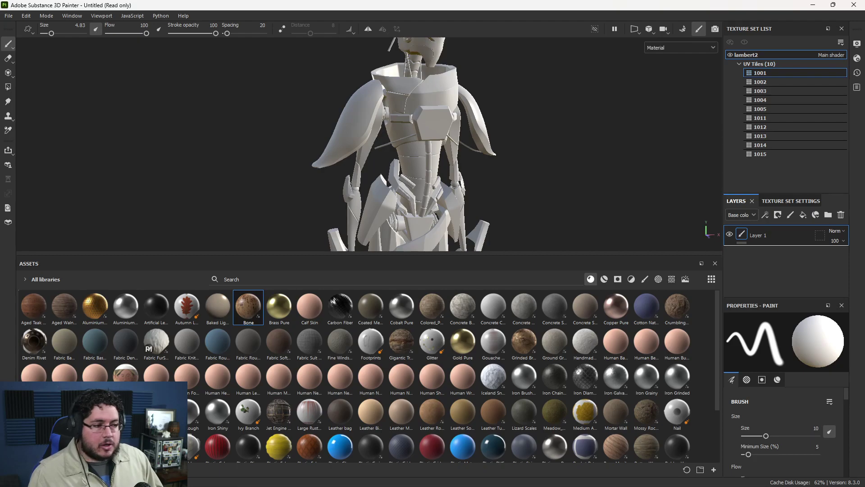
{"action": "left_click_drag", "start_coordinate": [248, 307], "coordinate": [779, 229]}
{"action": "right_click_drag", "start_coordinate": [478, 166], "coordinate": [433, 162], "text": "alt"}
{"action": "left_click_drag", "start_coordinate": [433, 162], "coordinate": [388, 158], "text": "alt"}
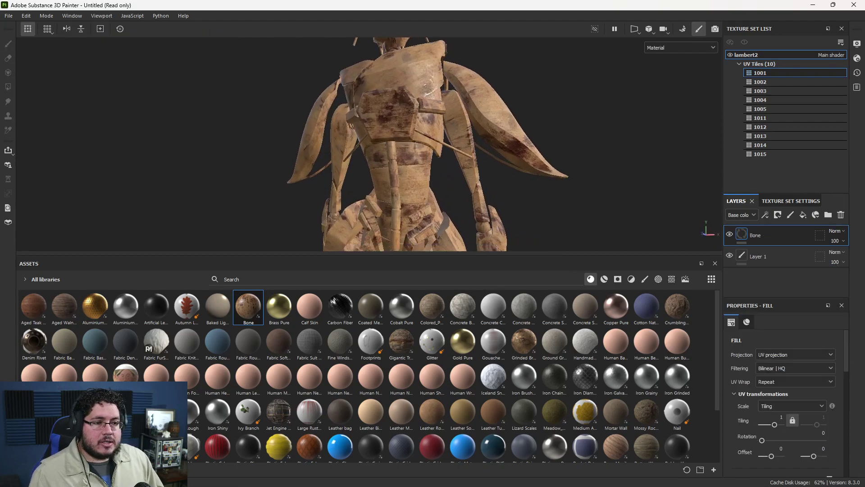
{"action": "right_click_drag", "start_coordinate": [387, 158], "coordinate": [451, 162], "text": "alt"}
{"action": "left_click_drag", "start_coordinate": [388, 158], "coordinate": [442, 157], "text": "alt"}
{"action": "middle_click_drag", "start_coordinate": [442, 113], "coordinate": [442, 203], "text": "alt"}
{"action": "left_click_drag", "start_coordinate": [405, 180], "coordinate": [455, 176], "text": "alt"}
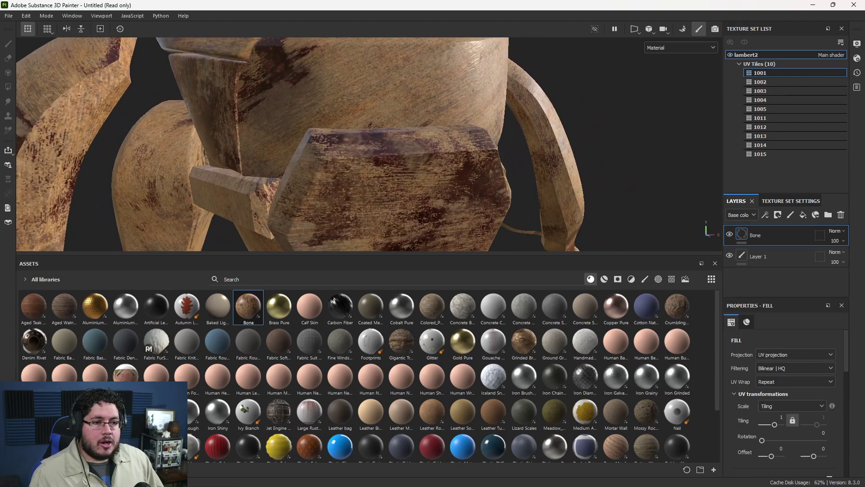
- Set the Bone layer's UV tiling to 4 and check the pattern on the robot's head and collar
{"action": "middle_click_drag", "start_coordinate": [432, 90], "coordinate": [429, 216], "text": "alt"}
{"action": "left_click_drag", "start_coordinate": [387, 153], "coordinate": [478, 158], "text": "alt"}
{"action": "middle_click_drag", "start_coordinate": [451, 189], "coordinate": [446, 117], "text": "alt"}
{"action": "left_click_drag", "start_coordinate": [448, 196], "coordinate": [457, 200], "text": "alt"}
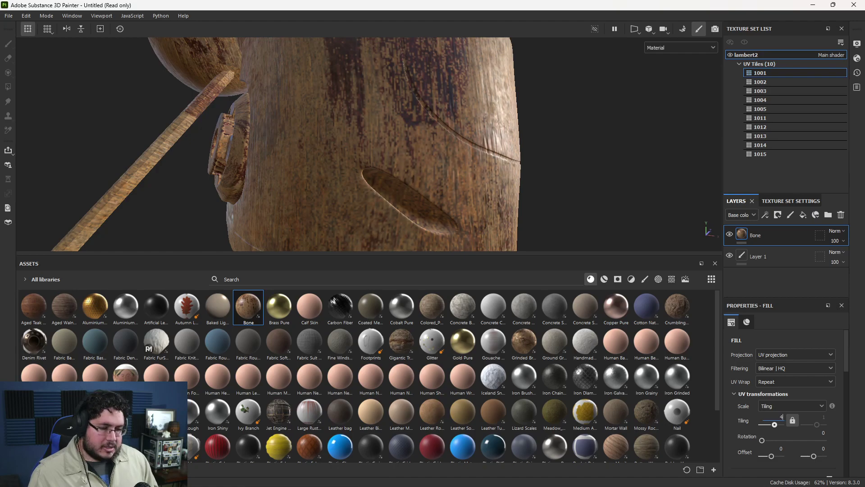
{"action": "key", "text": "Return"}
{"action": "right_click_drag", "start_coordinate": [406, 190], "coordinate": [369, 192], "text": "alt"}
{"action": "middle_click_drag", "start_coordinate": [388, 193], "coordinate": [334, 131], "text": "alt"}
{"action": "right_click_drag", "start_coordinate": [334, 131], "coordinate": [293, 138], "text": "alt"}
{"action": "middle_click_drag", "start_coordinate": [293, 137], "coordinate": [280, 101], "text": "alt"}
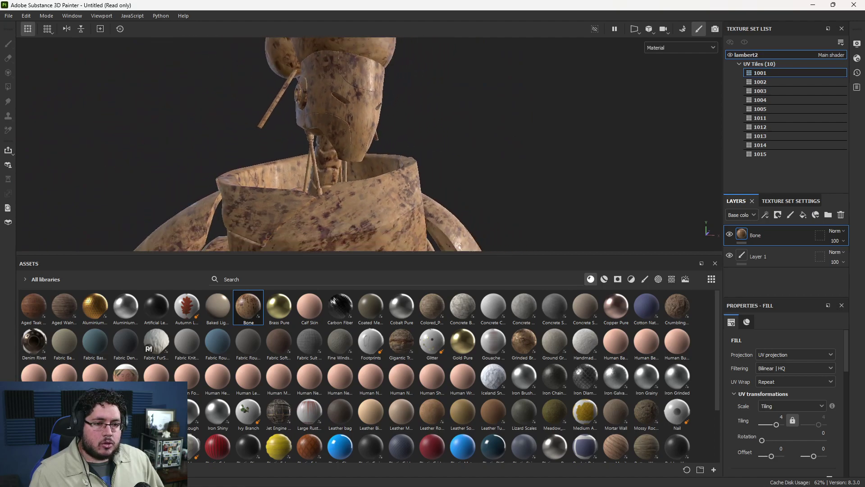
- Show the 2D UV view beside the 3D view and frame tiles 1001 to 1005 and 1011 to 1015
{"action": "key", "text": "F1"}
{"action": "right_click_drag", "start_coordinate": [518, 194], "coordinate": [442, 195], "text": "alt"}
{"action": "middle_click_drag", "start_coordinate": [442, 194], "coordinate": [361, 219], "text": "alt"}
{"action": "right_click_drag", "start_coordinate": [361, 219], "coordinate": [325, 219], "text": "alt"}
{"action": "mouse_move", "coordinate": [401, 180]}
{"action": "right_mouse_down", "text": "alt"}
{"action": "mouse_move", "coordinate": [491, 181]}
{"action": "mouse_move", "coordinate": [411, 180]}
{"action": "right_mouse_up", "text": "alt"}
{"action": "middle_click_drag", "start_coordinate": [410, 180], "coordinate": [308, 97], "text": "alt"}
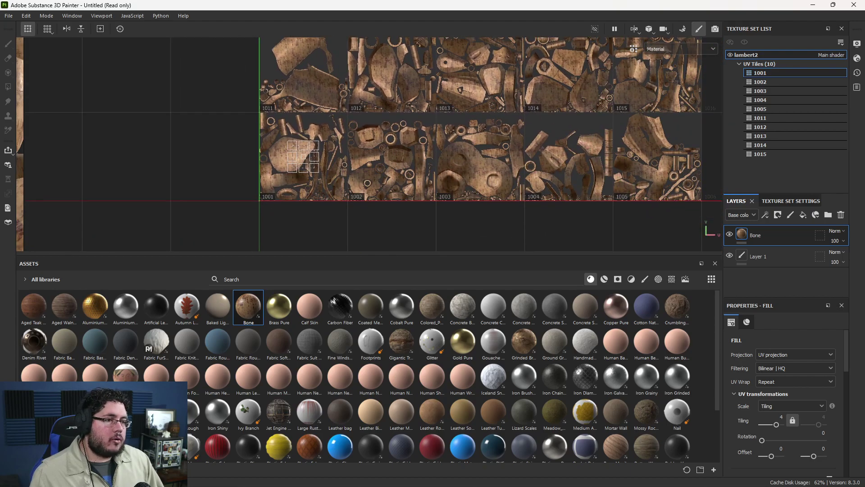
{"action": "middle_click_drag", "start_coordinate": [303, 157], "coordinate": [282, 177]}
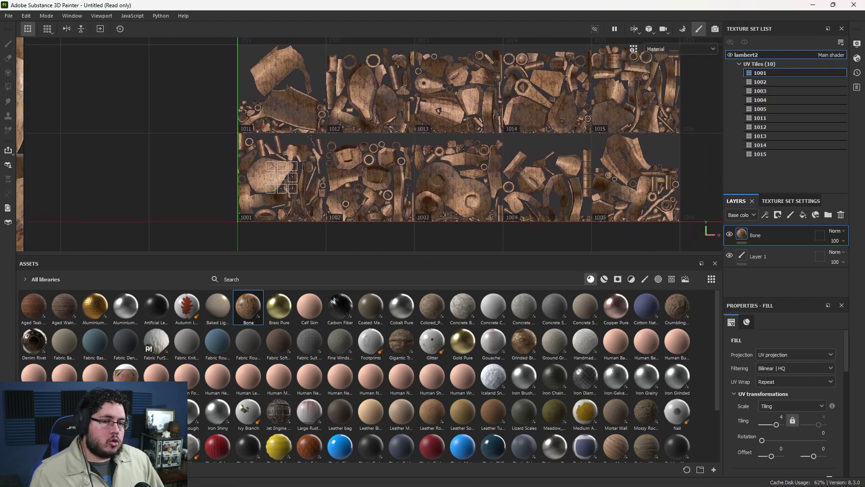
{"action": "middle_click_drag", "start_coordinate": [326, 205], "coordinate": [288, 216], "text": "alt"}
{"action": "right_click_drag", "start_coordinate": [287, 217], "coordinate": [270, 217], "text": "alt"}
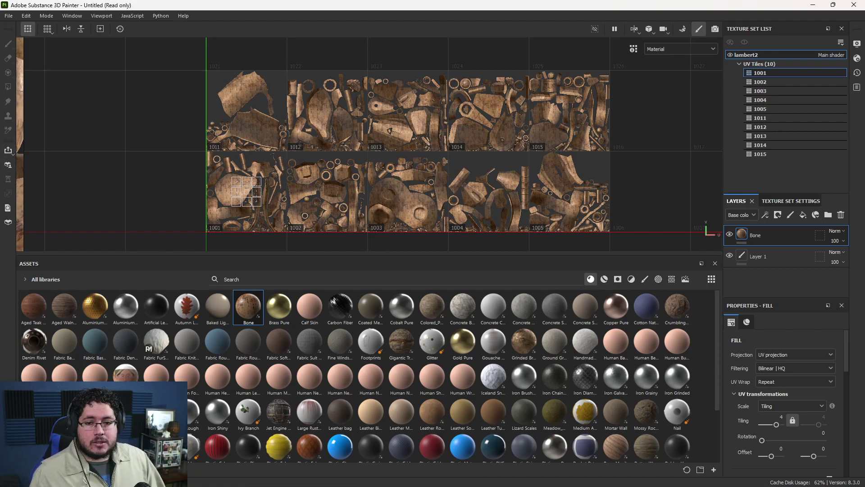
- Widen the 3D view next to the UV view and delete the Bone layer
{"action": "left_click_drag", "start_coordinate": [24, 144], "coordinate": [523, 144]}
{"action": "scroll", "coordinate": [270, 144], "scroll_direction": "down", "scroll_amount": 3}
{"action": "left_click_drag", "start_coordinate": [270, 145], "coordinate": [324, 136], "text": "alt"}
{"action": "middle_click_drag", "start_coordinate": [325, 135], "coordinate": [314, 109], "text": "alt"}
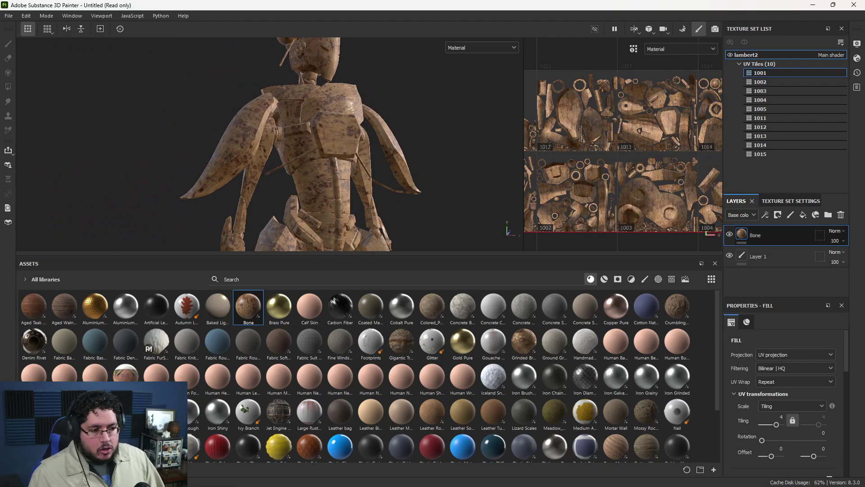
{"action": "key", "text": "Delete"}
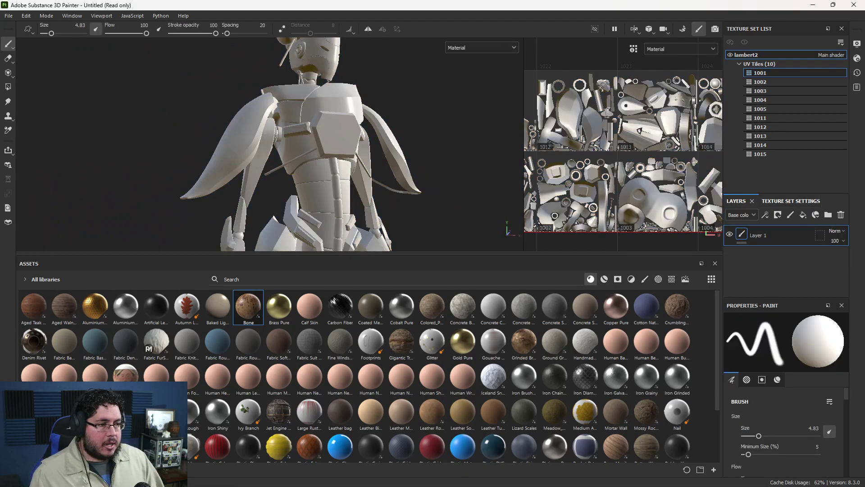
- Show the Texture Set Settings, close them and restore them as a view
{"action": "left_click", "coordinate": [791, 201]}
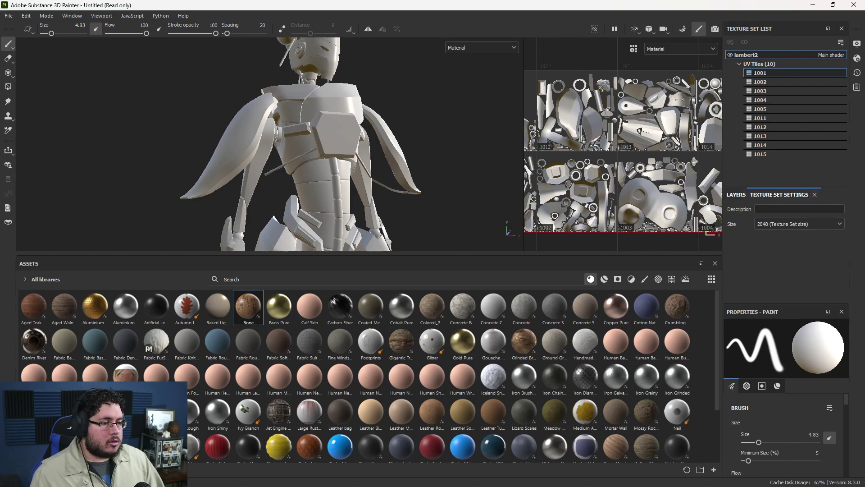
{"action": "left_click", "coordinate": [814, 195]}
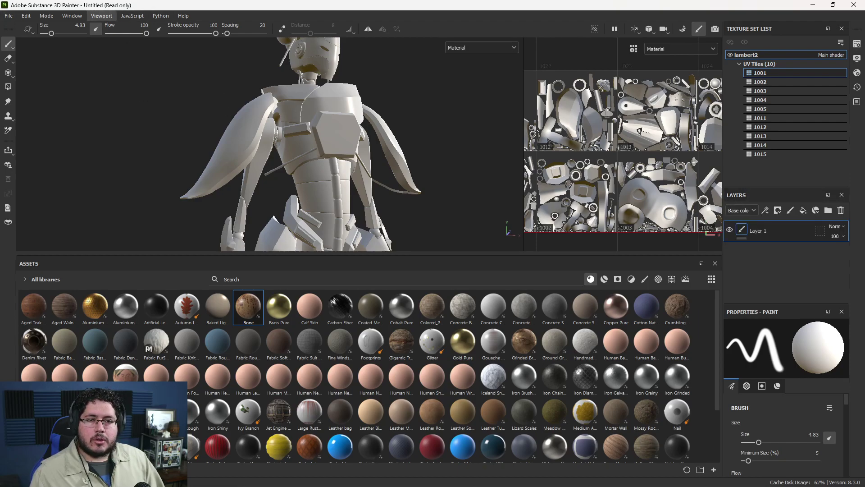
{"action": "left_click", "coordinate": [72, 15]}
{"action": "mouse_move", "coordinate": [84, 26]}
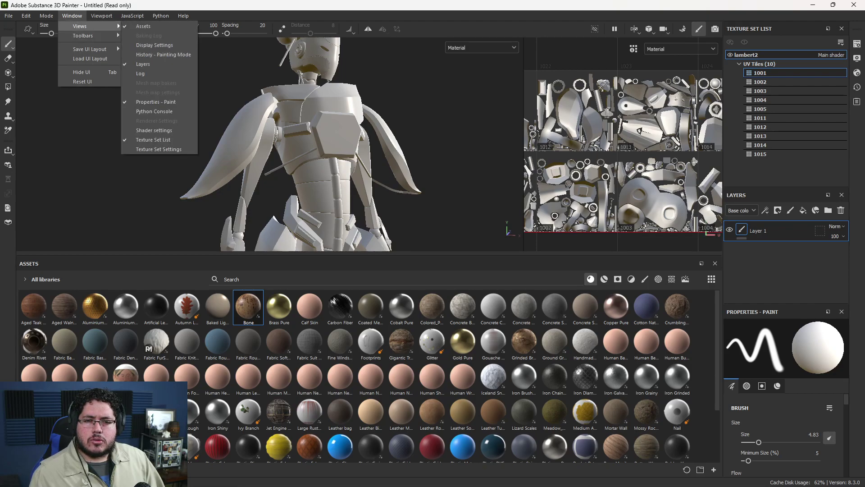
{"action": "left_click", "coordinate": [159, 149]}
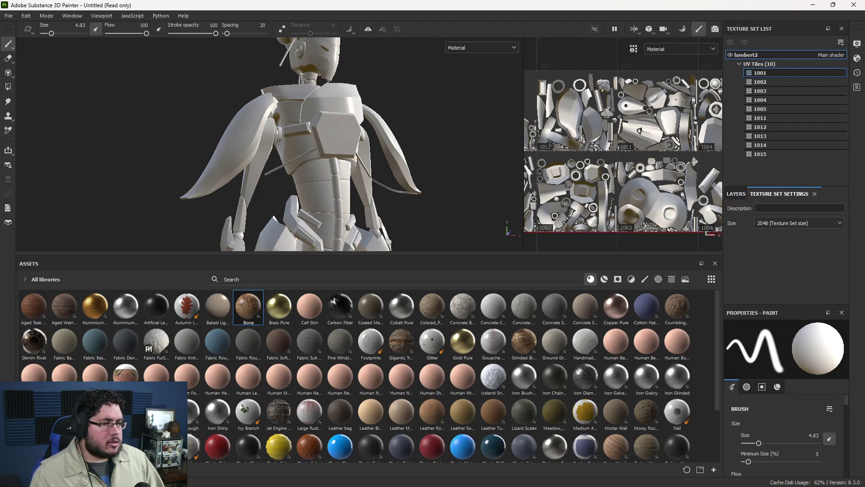
- Replace the current project with a new one from RobotGeisha.fbx, using the 2048 resolution and the UV Tile workflow
{"action": "left_click", "coordinate": [8, 16]}
{"action": "left_click", "coordinate": [20, 24]}
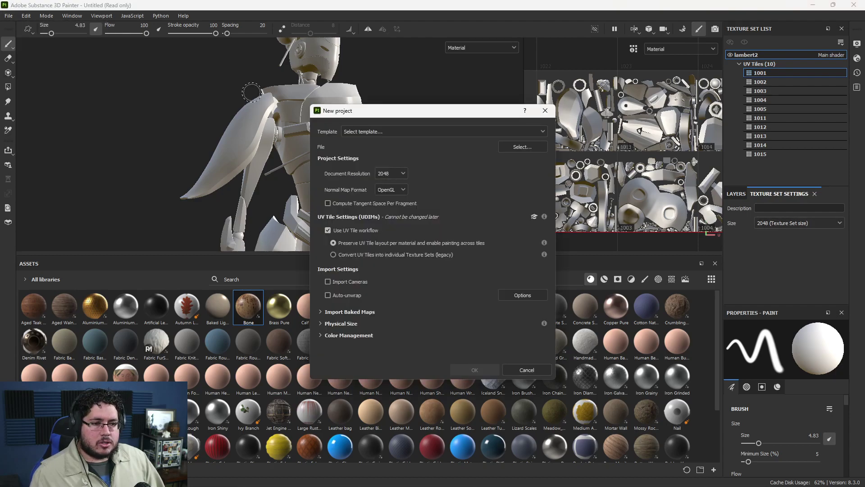
{"action": "left_click", "coordinate": [523, 147]}
{"action": "left_click", "coordinate": [450, 191]}
{"action": "left_click", "coordinate": [657, 346]}
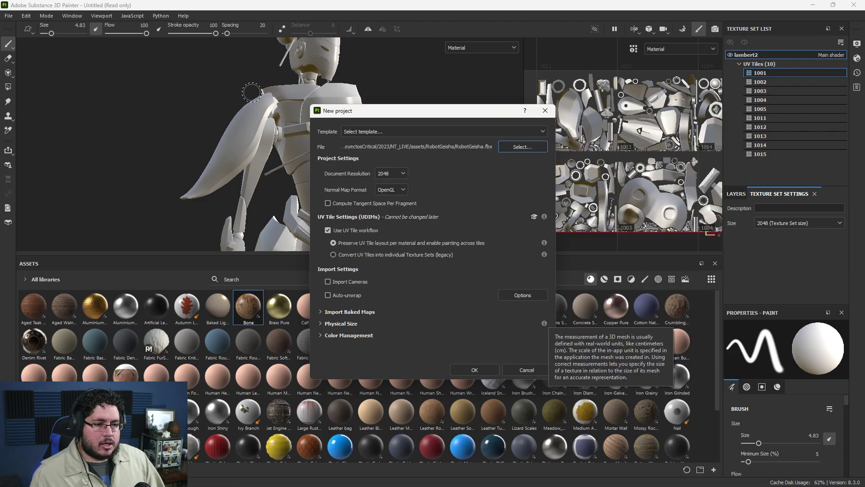
{"action": "left_click", "coordinate": [474, 369]}
{"action": "left_click", "coordinate": [401, 260]}
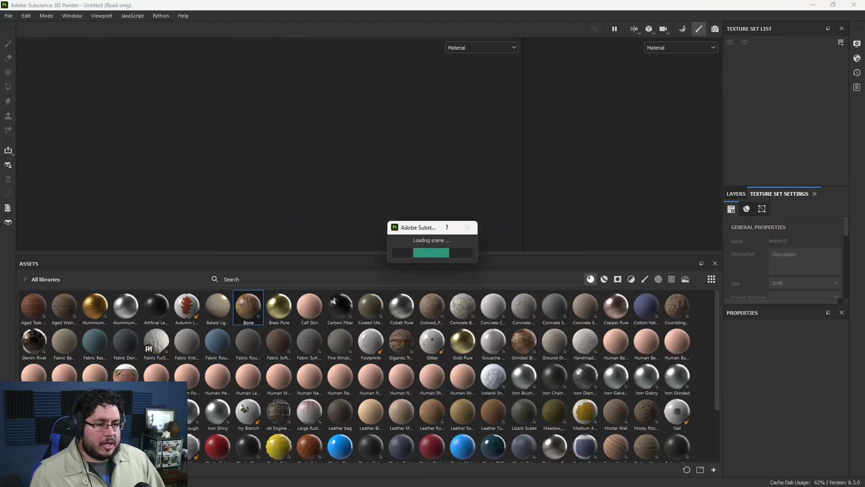
- Bake the selected mesh maps, Normal through Thickness, for all UV tiles of lambert2 at output size 512
{"action": "scroll", "coordinate": [784, 262], "scroll_direction": "down", "scroll_amount": 6}
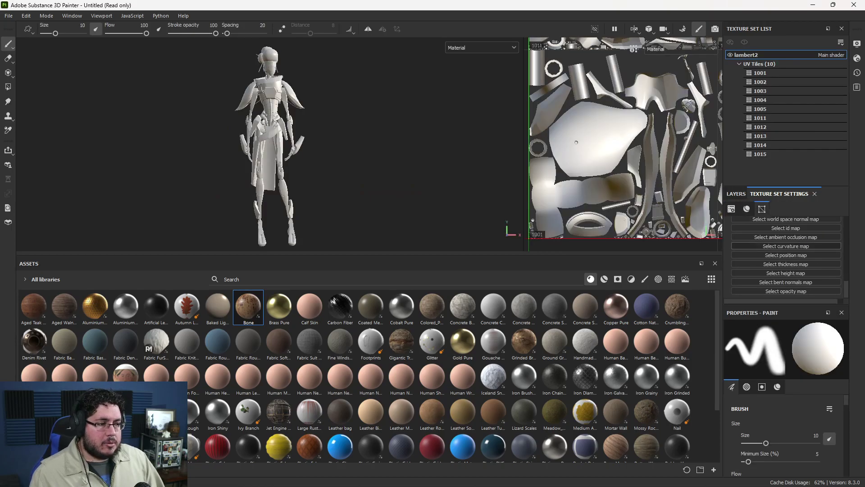
{"action": "scroll", "coordinate": [786, 256], "scroll_direction": "down", "scroll_amount": 3}
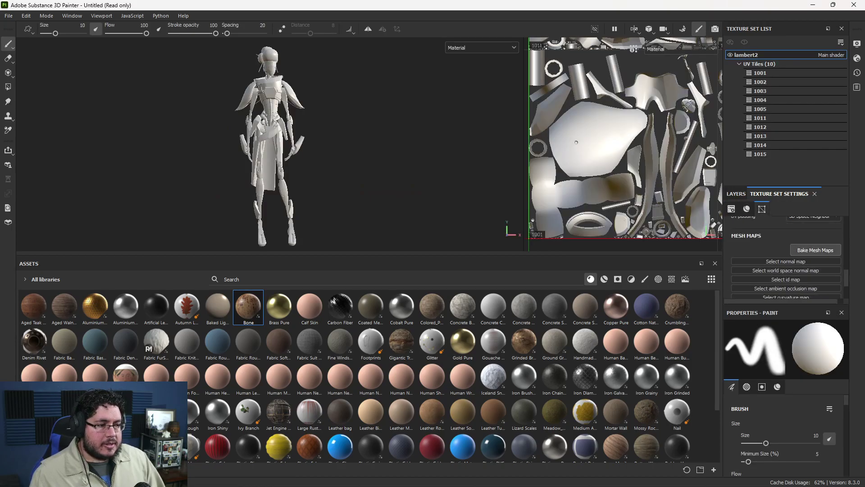
{"action": "left_click", "coordinate": [816, 250]}
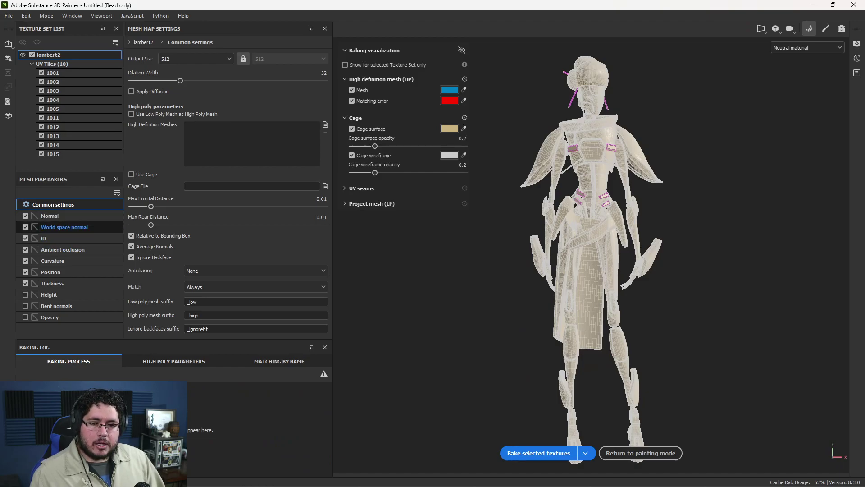
{"action": "left_click", "coordinate": [574, 457]}
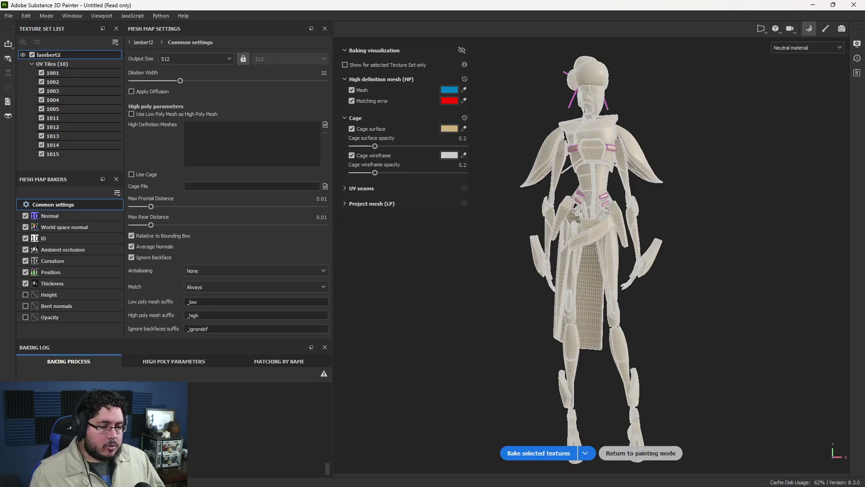
- Return to painting mode and inspect the baked shading on the robot's torso and hips
{"action": "left_click", "coordinate": [640, 452]}
{"action": "scroll", "coordinate": [183, 92], "scroll_direction": "up", "scroll_amount": 10}
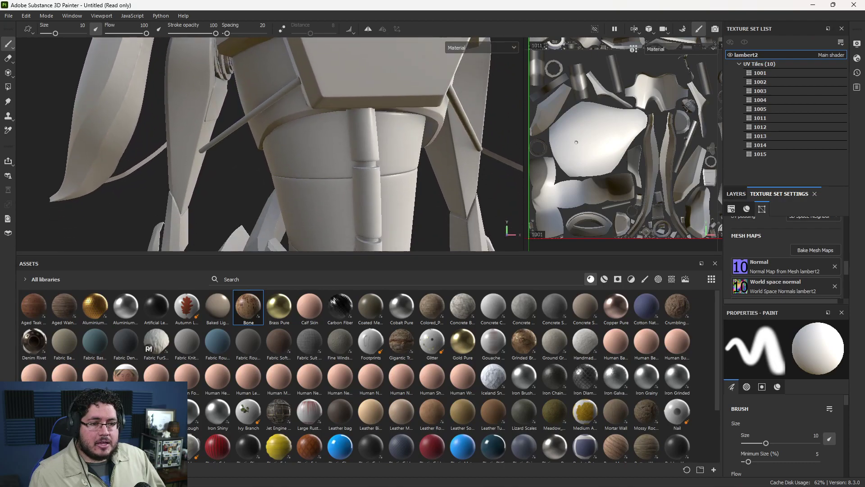
{"action": "scroll", "coordinate": [183, 92], "scroll_direction": "up", "scroll_amount": 10}
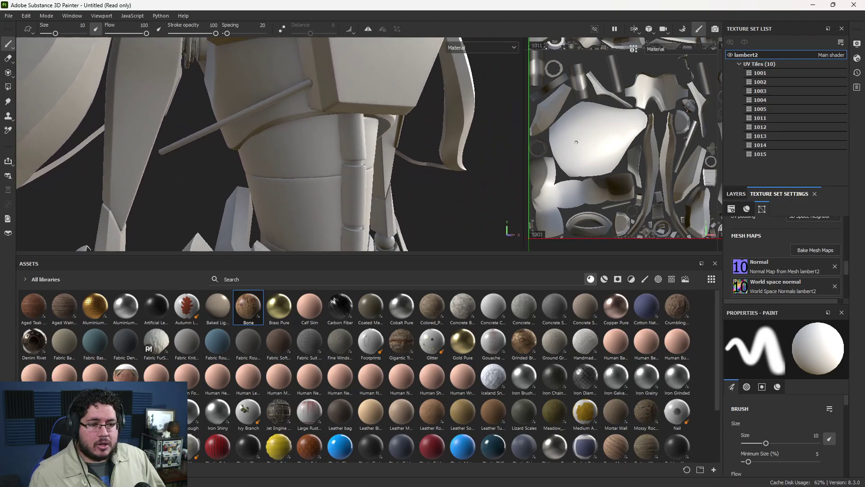
{"action": "scroll", "coordinate": [269, 144], "scroll_direction": "down", "scroll_amount": 10}
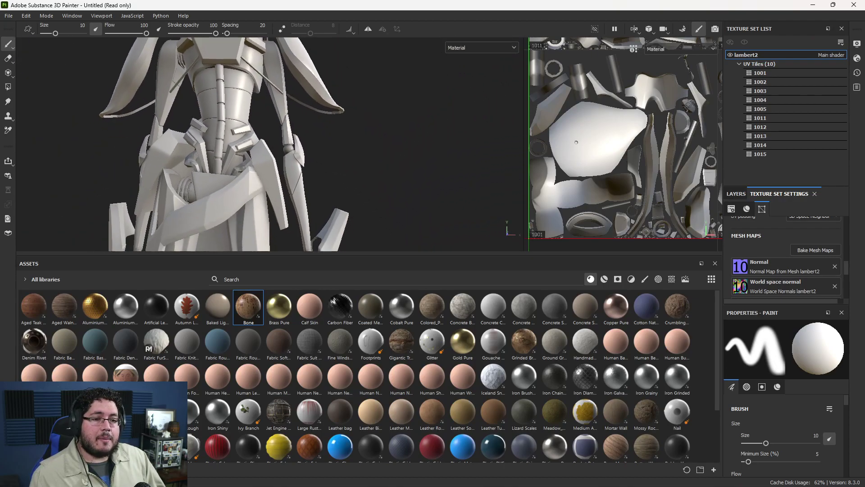
{"action": "scroll", "coordinate": [365, 240], "scroll_direction": "down", "scroll_amount": 2}
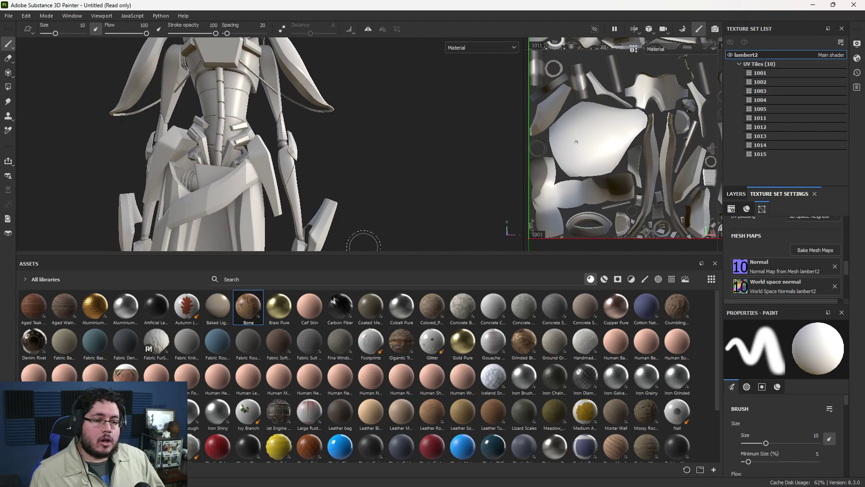
- Enlarge the viewport area and add the Machinery smart material above Layer 1 in the layer stack
{"action": "left_click_drag", "start_coordinate": [371, 254], "coordinate": [379, 303]}
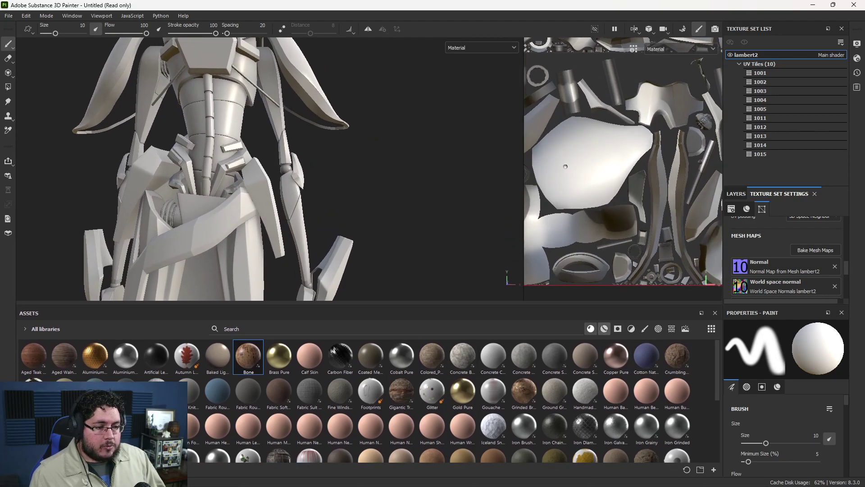
{"action": "left_click", "coordinate": [736, 193]}
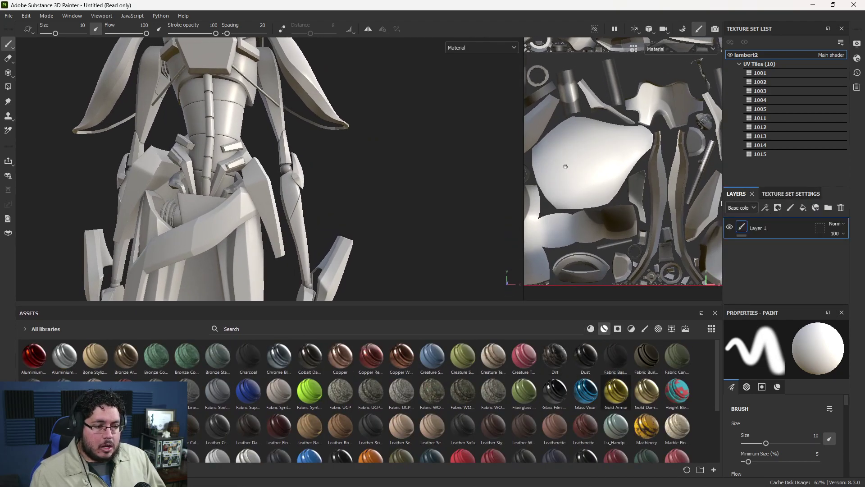
{"action": "left_click_drag", "start_coordinate": [647, 427], "coordinate": [779, 220]}
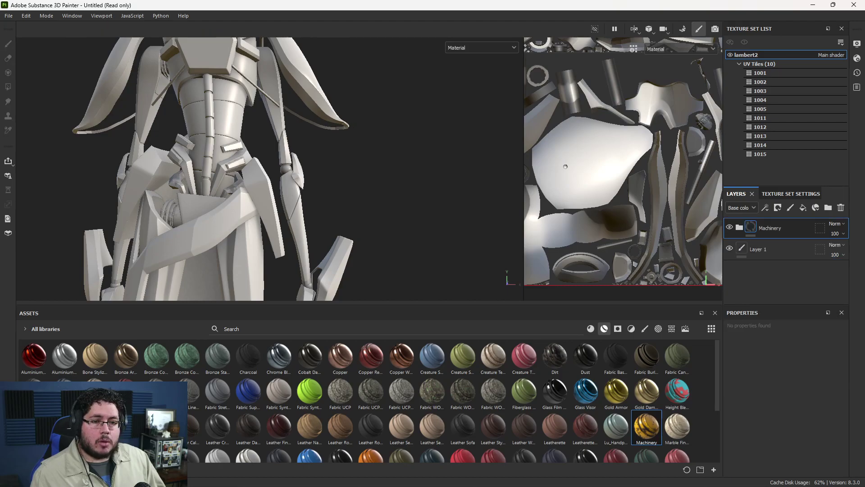
- Examine the Machinery material on the robot's torso, shoulder plates and full body from several angles and distances
{"action": "right_click_drag", "start_coordinate": [289, 171], "coordinate": [325, 172], "text": "alt"}
{"action": "left_click_drag", "start_coordinate": [253, 163], "coordinate": [289, 165], "text": "alt"}
{"action": "middle_click_drag", "start_coordinate": [252, 122], "coordinate": [293, 234], "text": "alt"}
{"action": "right_click_drag", "start_coordinate": [293, 203], "coordinate": [235, 203], "text": "alt"}
{"action": "left_click_drag", "start_coordinate": [288, 171], "coordinate": [252, 172], "text": "alt"}
{"action": "mouse_move", "coordinate": [270, 171]}
{"action": "right_mouse_down", "text": "alt"}
{"action": "mouse_move", "coordinate": [225, 171]}
{"action": "mouse_move", "coordinate": [266, 172]}
{"action": "right_mouse_up", "text": "alt"}
{"action": "middle_click_drag", "start_coordinate": [266, 189], "coordinate": [266, 145], "text": "alt"}
{"action": "left_click_drag", "start_coordinate": [288, 162], "coordinate": [234, 165], "text": "alt"}
{"action": "right_click_drag", "start_coordinate": [243, 171], "coordinate": [289, 172], "text": "alt"}
{"action": "left_click_drag", "start_coordinate": [270, 162], "coordinate": [243, 171], "text": "alt"}
{"action": "middle_click_drag", "start_coordinate": [271, 136], "coordinate": [252, 216], "text": "alt"}
{"action": "right_click_drag", "start_coordinate": [252, 180], "coordinate": [316, 181], "text": "alt"}
{"action": "left_click_drag", "start_coordinate": [270, 171], "coordinate": [288, 171], "text": "alt"}
{"action": "mouse_move", "coordinate": [271, 171]}
{"action": "right_mouse_down", "text": "alt"}
{"action": "mouse_move", "coordinate": [293, 171]}
{"action": "mouse_move", "coordinate": [239, 171]}
{"action": "mouse_move", "coordinate": [270, 171]}
{"action": "right_mouse_up", "text": "alt"}
{"action": "left_click_drag", "start_coordinate": [252, 176], "coordinate": [324, 171], "text": "alt"}
{"action": "mouse_move", "coordinate": [325, 172]}
{"action": "right_mouse_down", "text": "alt"}
{"action": "mouse_move", "coordinate": [289, 171]}
{"action": "mouse_move", "coordinate": [320, 172]}
{"action": "right_mouse_up", "text": "alt"}
{"action": "left_click_drag", "start_coordinate": [320, 171], "coordinate": [329, 174], "text": "alt"}
{"action": "right_click_drag", "start_coordinate": [329, 173], "coordinate": [257, 173], "text": "alt"}
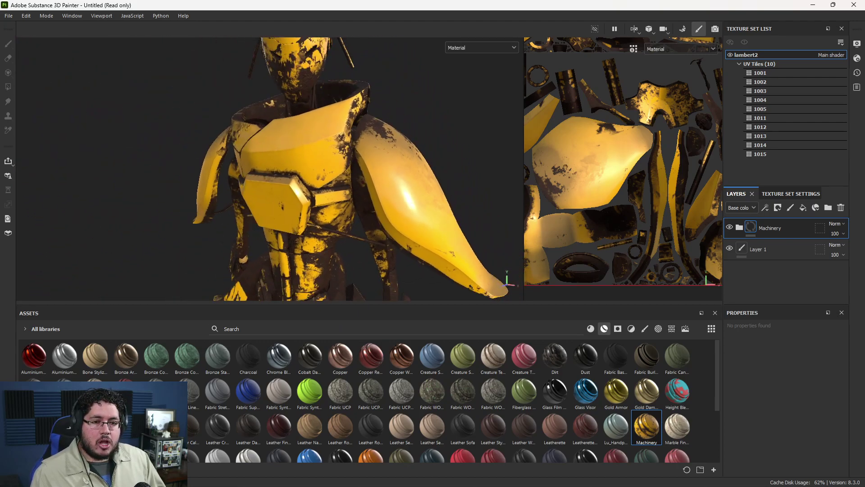
{"action": "left_click_drag", "start_coordinate": [257, 173], "coordinate": [297, 173], "text": "alt"}
{"action": "right_click_drag", "start_coordinate": [297, 174], "coordinate": [261, 173], "text": "alt"}
{"action": "middle_click_drag", "start_coordinate": [262, 174], "coordinate": [333, 122], "text": "alt"}
{"action": "left_click_drag", "start_coordinate": [334, 121], "coordinate": [345, 122], "text": "alt"}
{"action": "right_click_drag", "start_coordinate": [345, 121], "coordinate": [331, 122], "text": "alt"}
{"action": "mouse_move", "coordinate": [331, 122]}
{"action": "left_mouse_down", "text": "alt"}
{"action": "mouse_move", "coordinate": [306, 124]}
{"action": "mouse_move", "coordinate": [329, 122]}
{"action": "mouse_move", "coordinate": [318, 122]}
{"action": "left_mouse_up", "text": "alt"}
{"action": "left_click_drag", "start_coordinate": [415, 167], "coordinate": [422, 167], "text": "alt"}
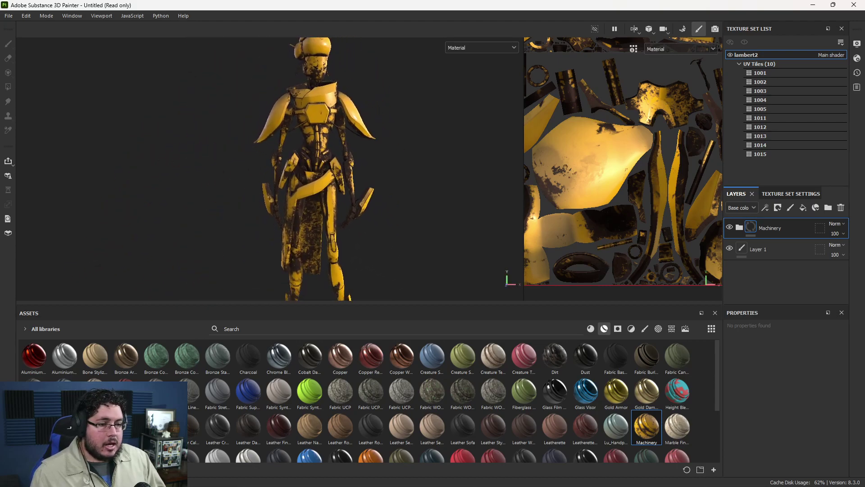
- Shrink the asset library's height and widen the 2D view, framing the full robot in the 3D view
{"action": "left_click_drag", "start_coordinate": [383, 302], "coordinate": [383, 367]}
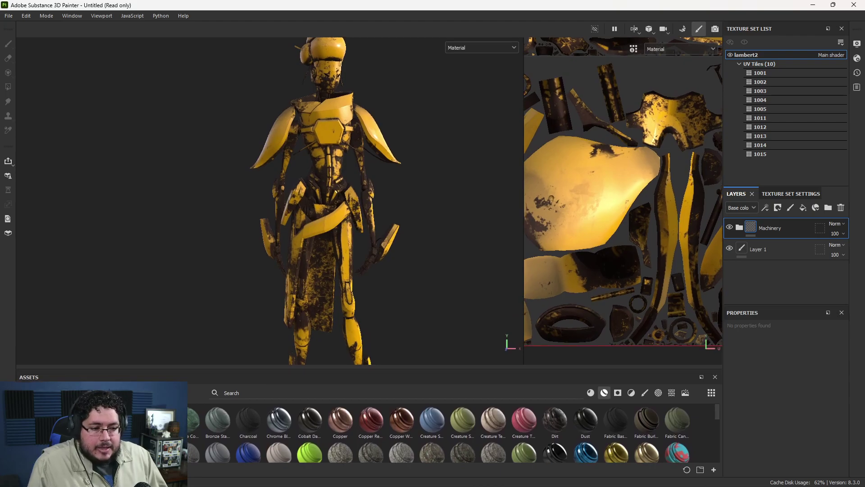
{"action": "left_click_drag", "start_coordinate": [524, 203], "coordinate": [418, 203]}
{"action": "middle_click_drag", "start_coordinate": [271, 203], "coordinate": [283, 188], "text": "alt"}
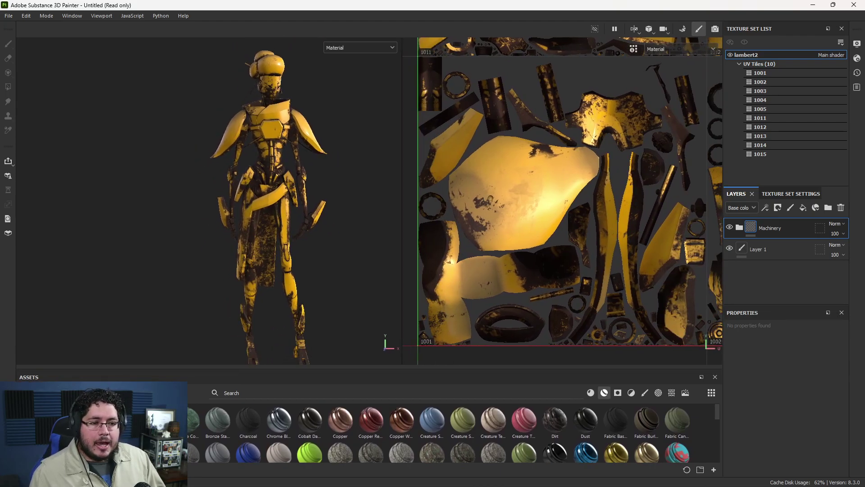
{"action": "left_click_drag", "start_coordinate": [403, 203], "coordinate": [385, 202]}
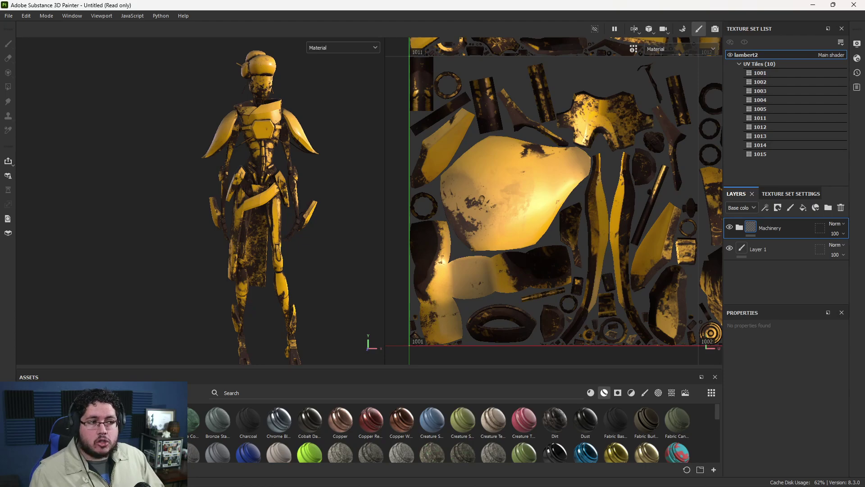
- Review the channels and baked mesh maps in the Texture Set Settings of lambert2
{"action": "left_click", "coordinate": [791, 193]}
{"action": "scroll", "coordinate": [785, 257], "scroll_direction": "up", "scroll_amount": 8}
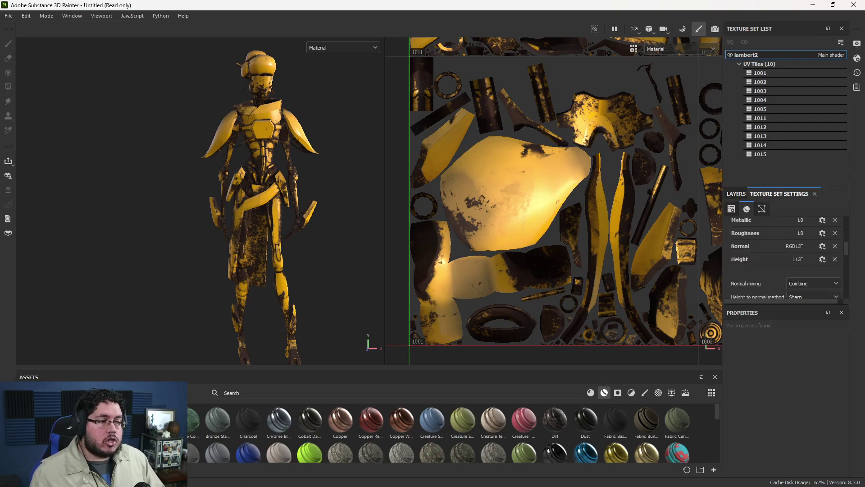
{"action": "scroll", "coordinate": [784, 257], "scroll_direction": "down", "scroll_amount": 8}
{"action": "scroll", "coordinate": [784, 257], "scroll_direction": "up", "scroll_amount": 6}
{"action": "scroll", "coordinate": [784, 257], "scroll_direction": "down", "scroll_amount": 2}
{"action": "scroll", "coordinate": [785, 257], "scroll_direction": "up", "scroll_amount": 2}
{"action": "scroll", "coordinate": [784, 257], "scroll_direction": "down", "scroll_amount": 5}
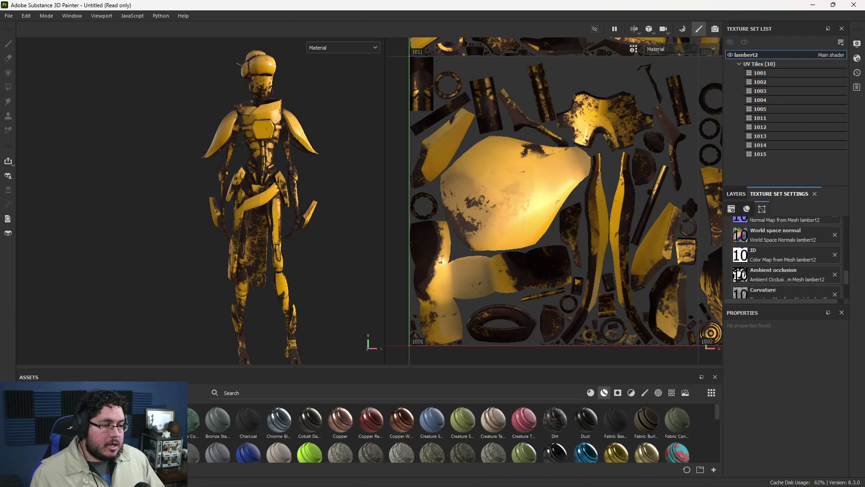
{"action": "scroll", "coordinate": [784, 257], "scroll_direction": "up", "scroll_amount": 8}
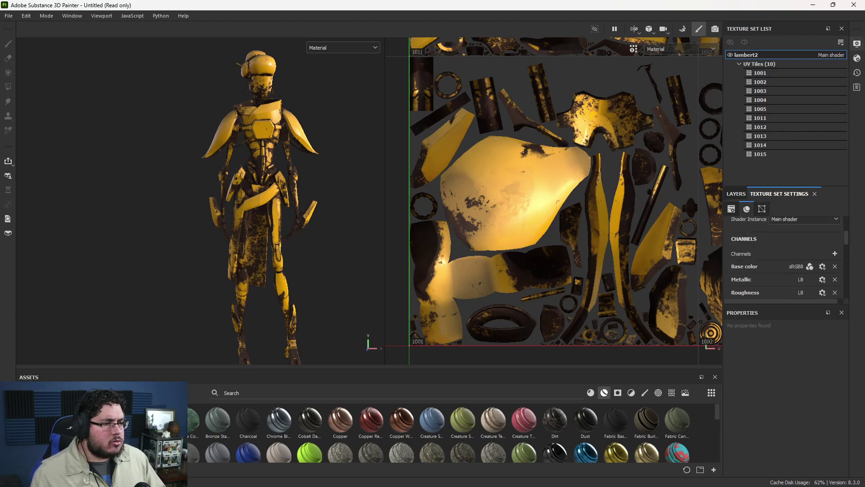
- Review the Main shader's parameters and its displacement and tessellation options, and close the Shader Settings
{"action": "left_click", "coordinate": [857, 44]}
{"action": "left_click", "coordinate": [858, 58]}
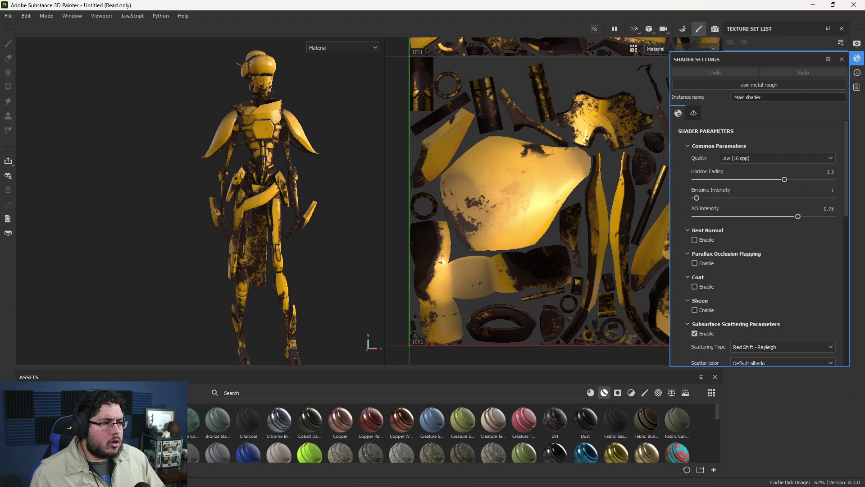
{"action": "scroll", "coordinate": [759, 243], "scroll_direction": "down", "scroll_amount": 4}
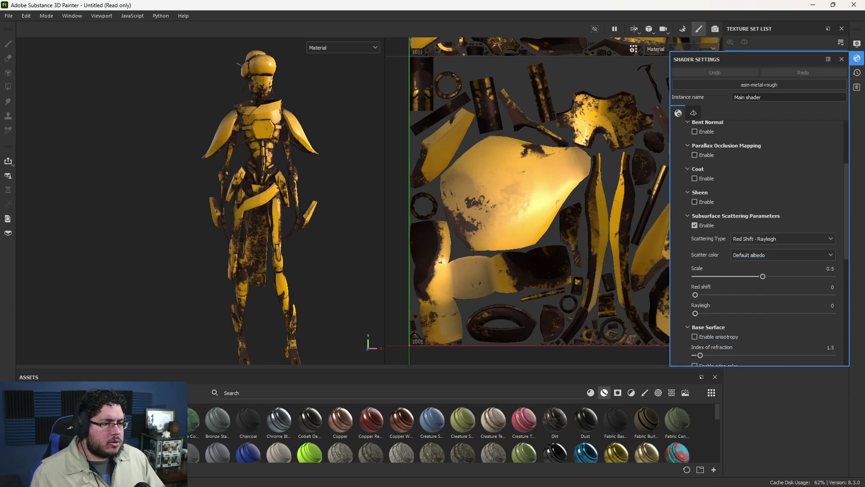
{"action": "scroll", "coordinate": [759, 244], "scroll_direction": "down", "scroll_amount": 5}
{"action": "scroll", "coordinate": [763, 243], "scroll_direction": "up", "scroll_amount": 9}
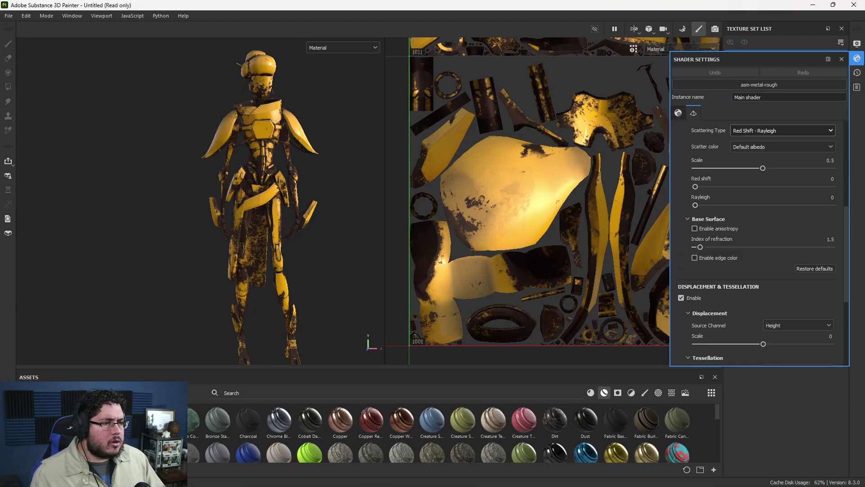
{"action": "left_click", "coordinate": [694, 113]}
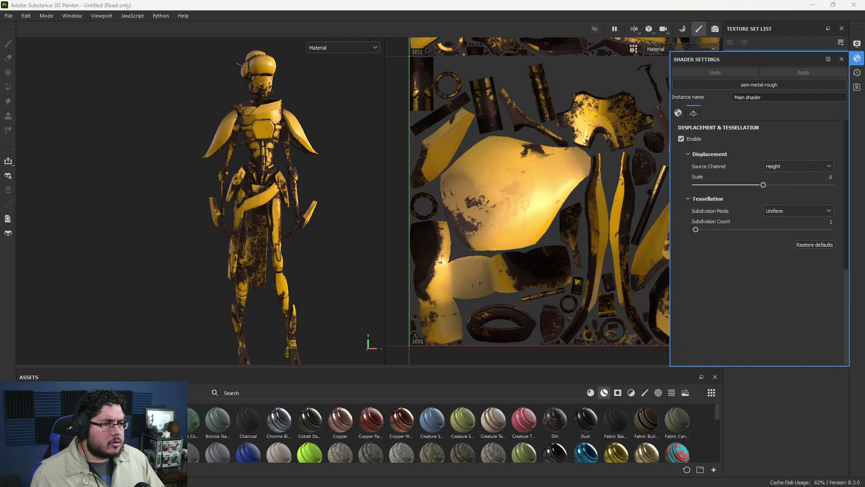
{"action": "left_click", "coordinate": [678, 112]}
{"action": "scroll", "coordinate": [759, 243], "scroll_direction": "up", "scroll_amount": 1}
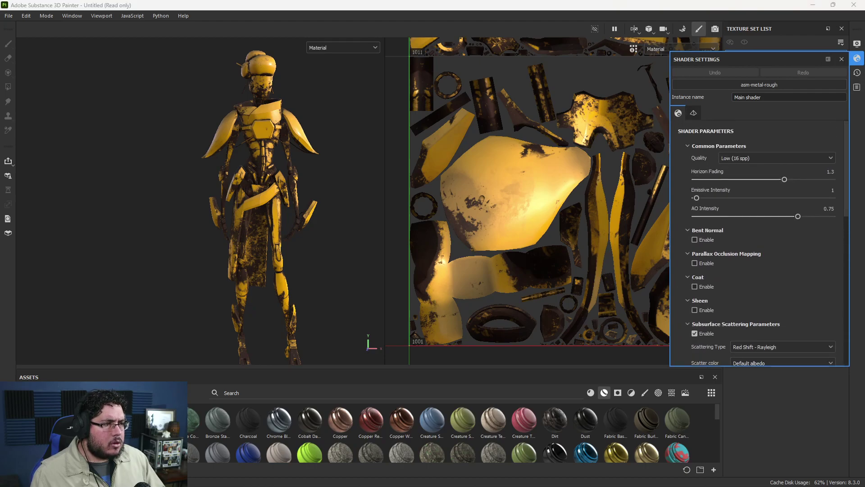
{"action": "left_click", "coordinate": [842, 59]}
- Check the available texture set sizes and examine the material detail on the robot's head and upper body
{"action": "left_click", "coordinate": [804, 228]}
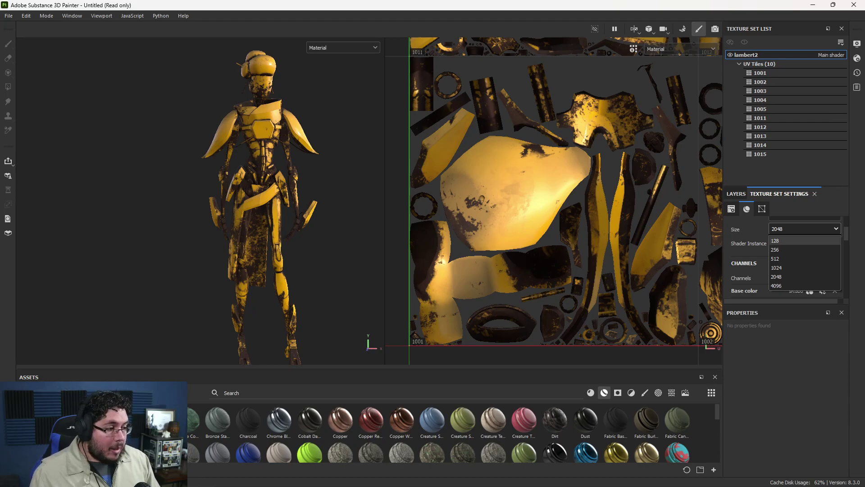
{"action": "left_click_drag", "start_coordinate": [252, 194], "coordinate": [279, 194], "text": "alt"}
{"action": "right_click_drag", "start_coordinate": [271, 194], "coordinate": [311, 202], "text": "alt"}
{"action": "left_click_drag", "start_coordinate": [297, 194], "coordinate": [253, 193], "text": "alt"}
{"action": "middle_click_drag", "start_coordinate": [265, 135], "coordinate": [275, 194], "text": "alt"}
{"action": "right_click_drag", "start_coordinate": [275, 194], "coordinate": [306, 180], "text": "alt"}
{"action": "middle_click_drag", "start_coordinate": [298, 148], "coordinate": [272, 225], "text": "alt"}
{"action": "left_click_drag", "start_coordinate": [262, 194], "coordinate": [306, 207], "text": "alt"}
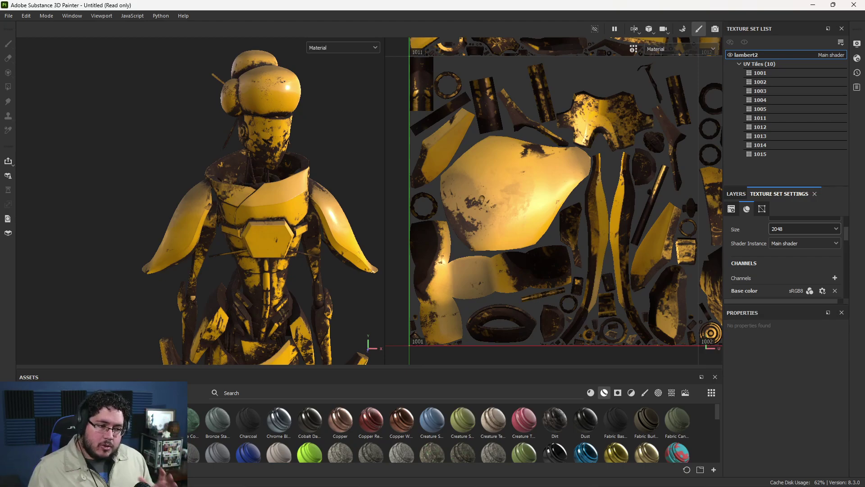
- Examine the textured UV tiles side by side in the 2D view and compare them with the robot's body
{"action": "right_click_drag", "start_coordinate": [599, 207], "coordinate": [523, 245], "text": "alt"}
{"action": "middle_click_drag", "start_coordinate": [568, 239], "coordinate": [521, 248], "text": "alt"}
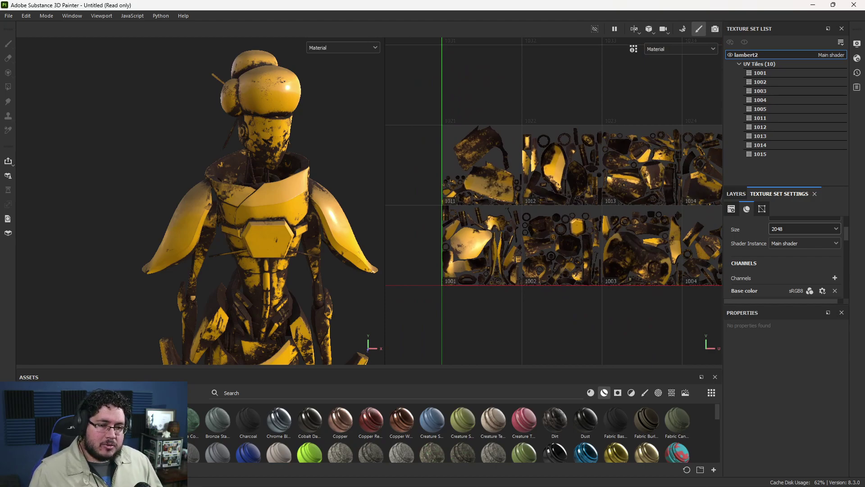
{"action": "left_click_drag", "start_coordinate": [270, 225], "coordinate": [226, 202], "text": "alt"}
{"action": "right_click_drag", "start_coordinate": [226, 203], "coordinate": [189, 203], "text": "alt"}
{"action": "middle_click_drag", "start_coordinate": [225, 234], "coordinate": [230, 193], "text": "alt"}
{"action": "mouse_move", "coordinate": [230, 193]}
{"action": "left_mouse_down", "text": "alt"}
{"action": "mouse_move", "coordinate": [246, 196]}
{"action": "mouse_move", "coordinate": [225, 199]}
{"action": "mouse_move", "coordinate": [237, 199]}
{"action": "left_mouse_up", "text": "alt"}
{"action": "right_click_drag", "start_coordinate": [243, 201], "coordinate": [275, 207], "text": "alt"}
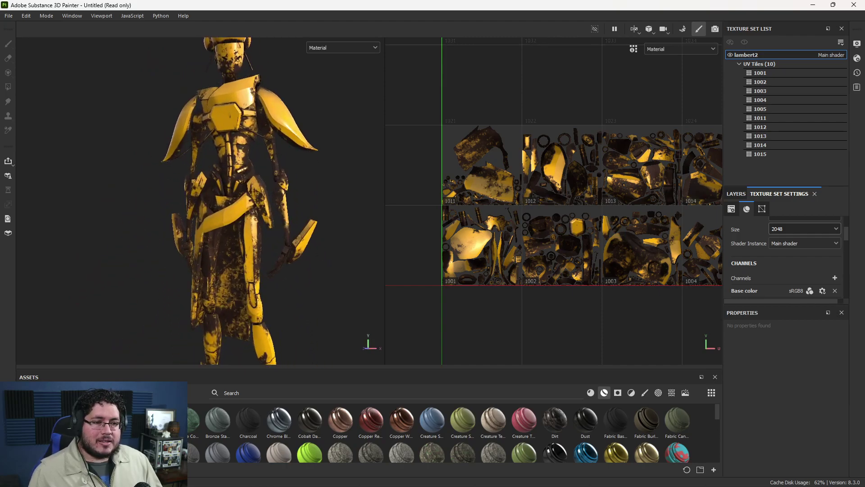